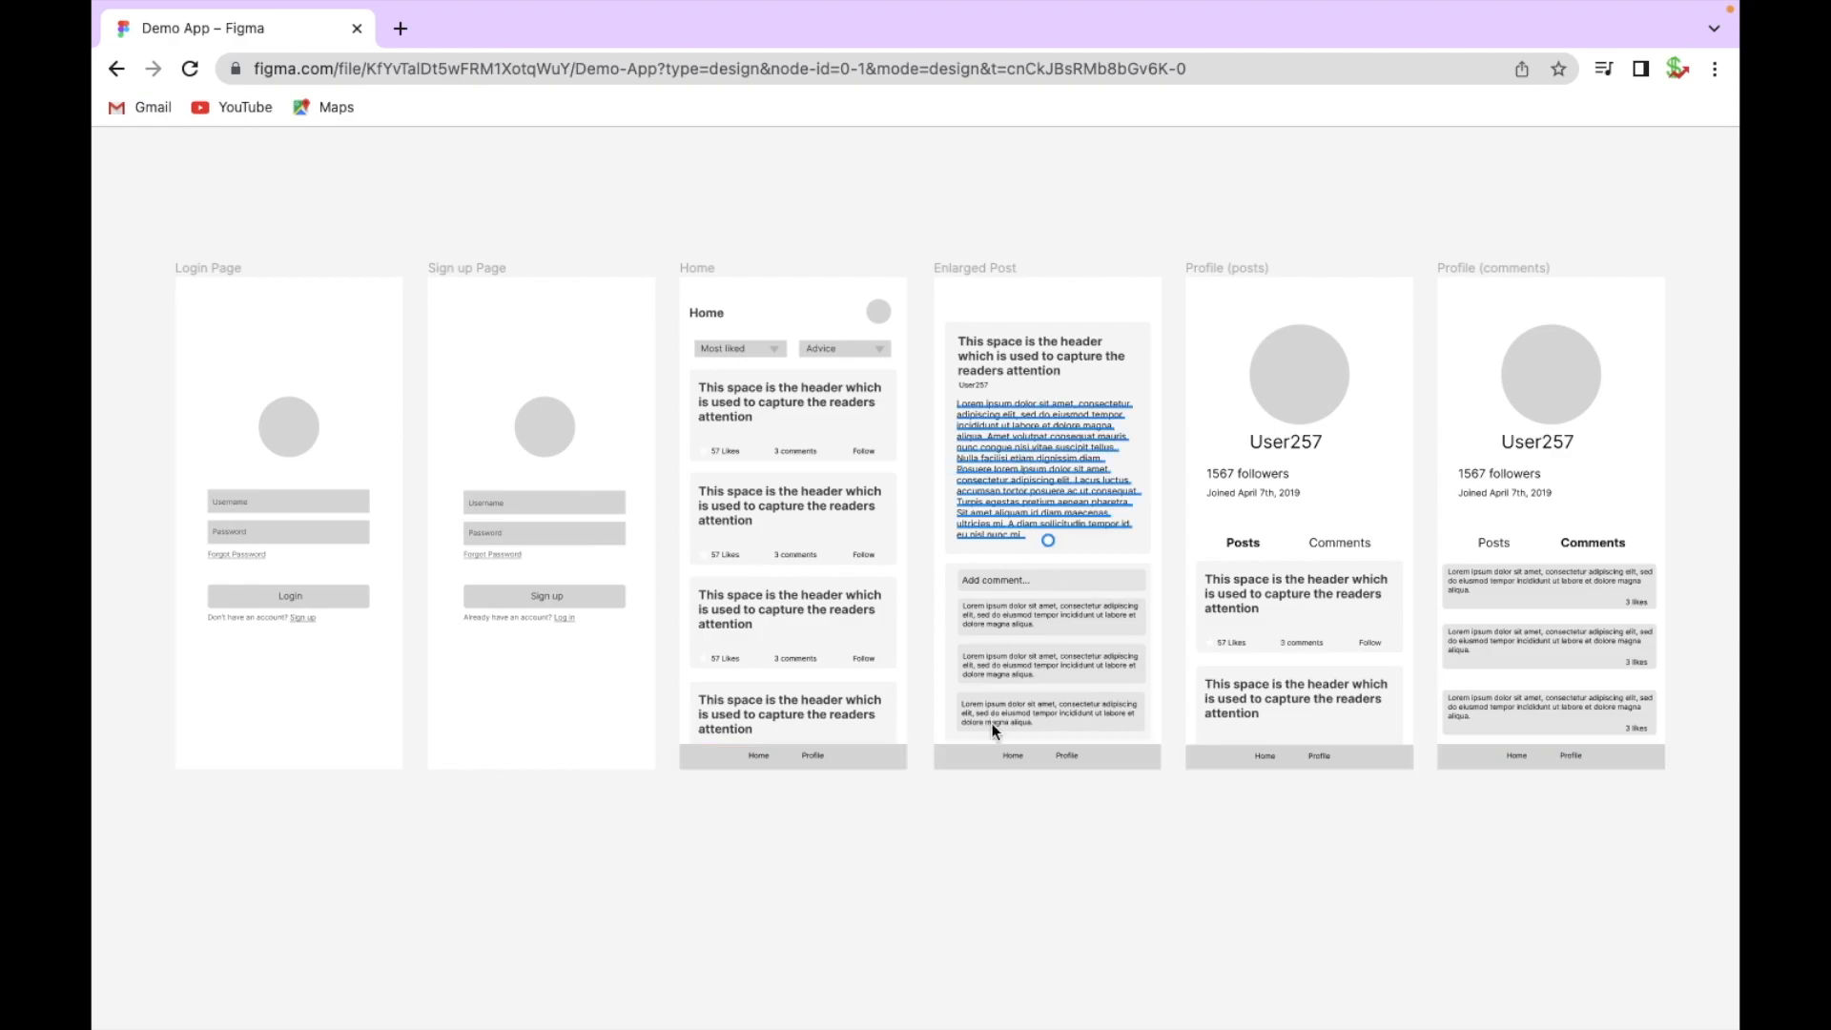
# Step: Review the layouts of the Login Page, Sign up Page, Home and Enlarged Post frames
pyautogui.hscroll(5, 1068, 696)
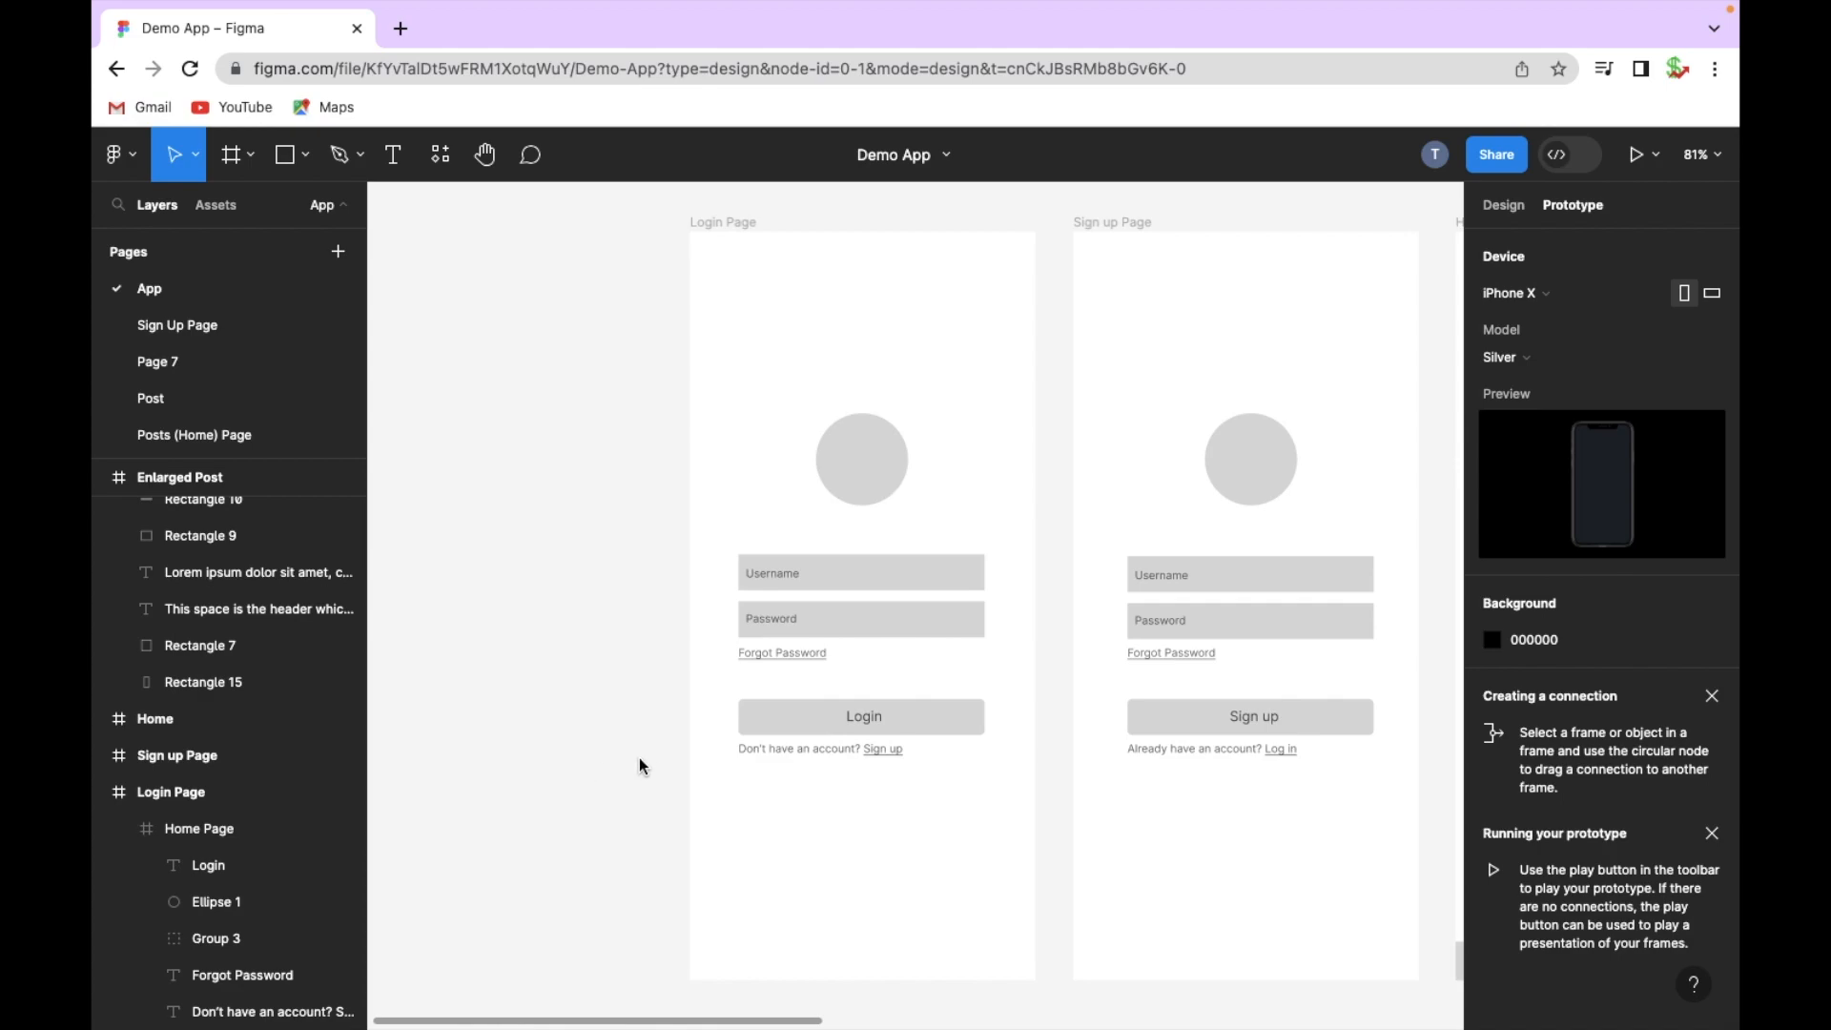
pyautogui.hscroll(2, 678, 763)
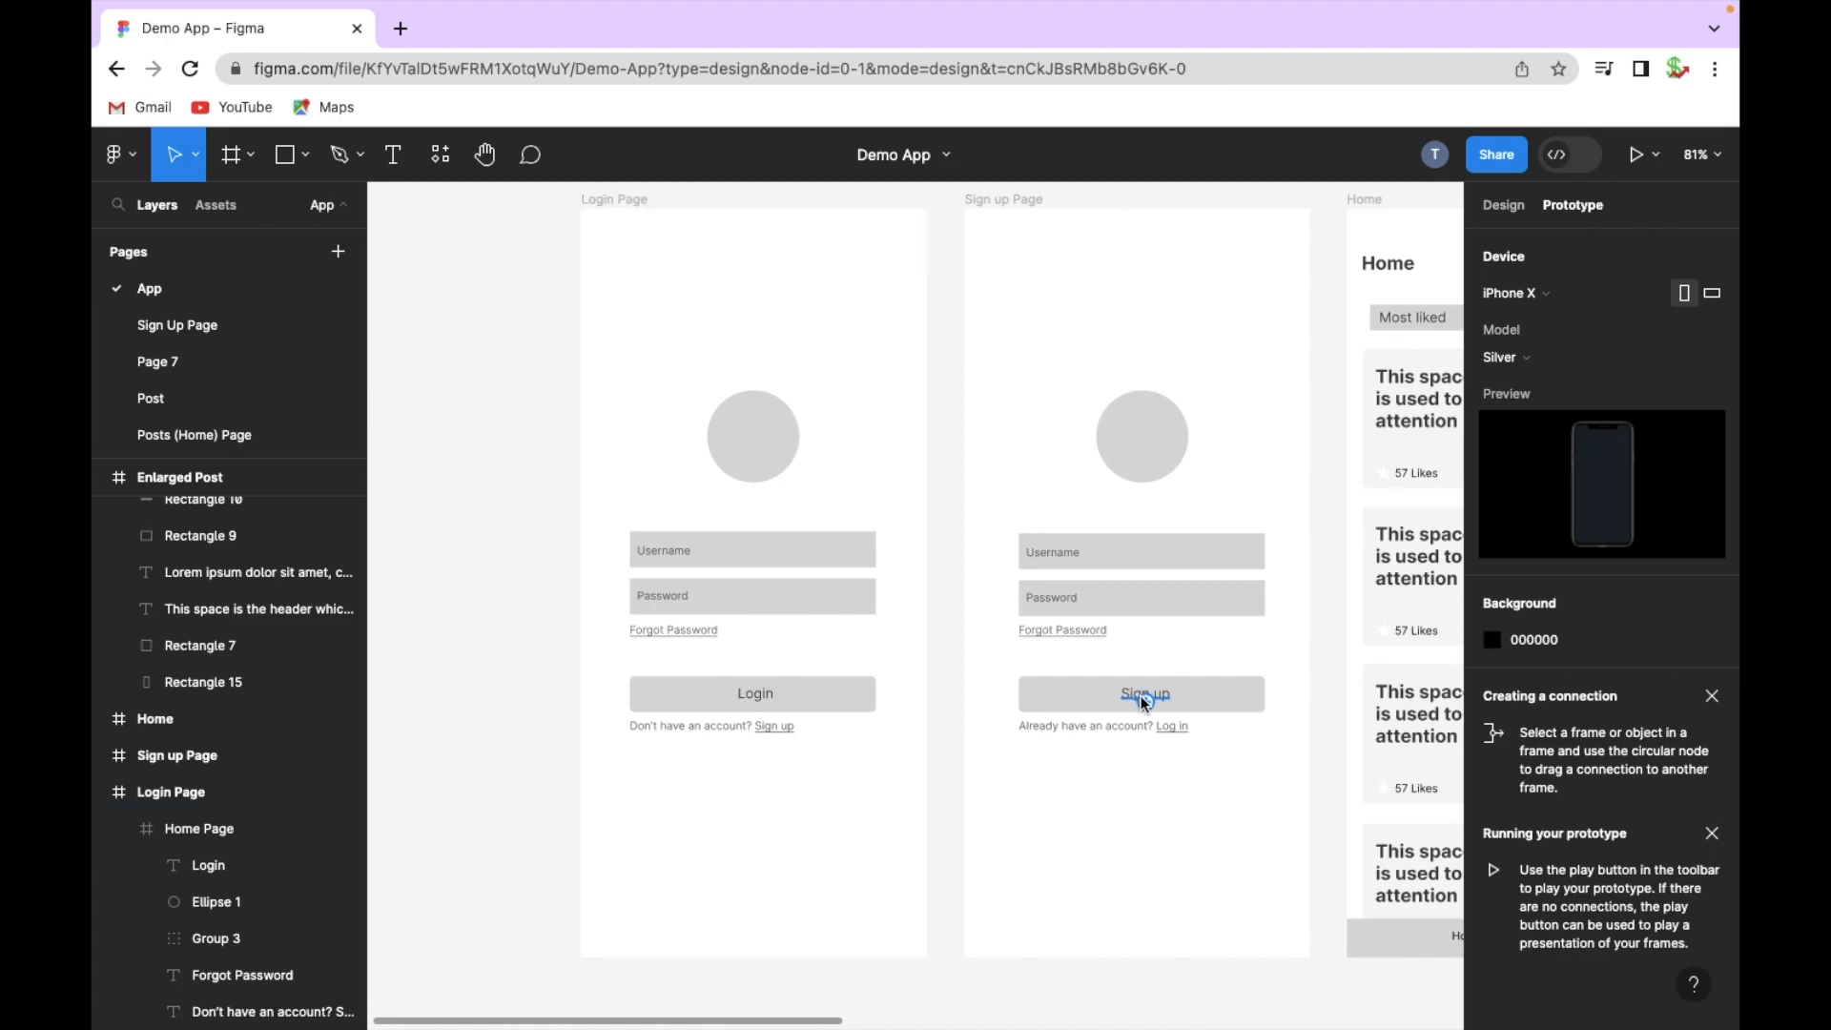
pyautogui.scroll(5, 784, 510)
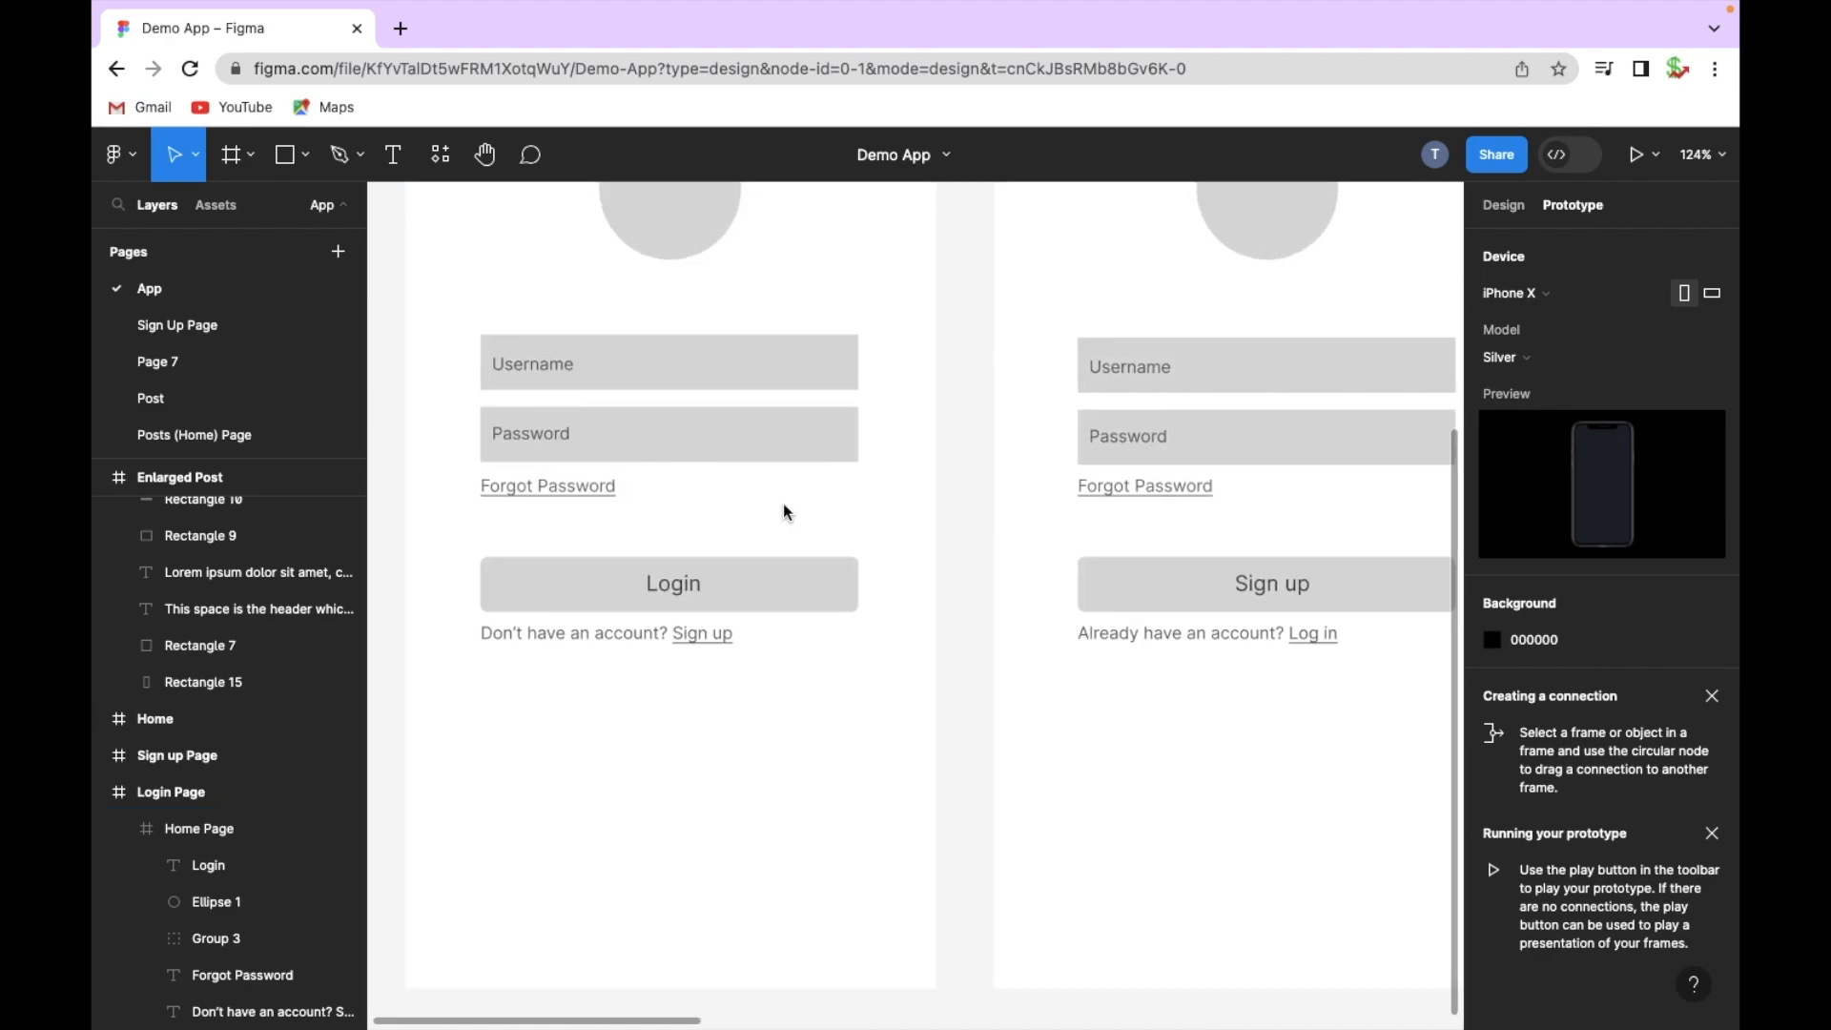
pyautogui.hscroll(15, 1147, 620)
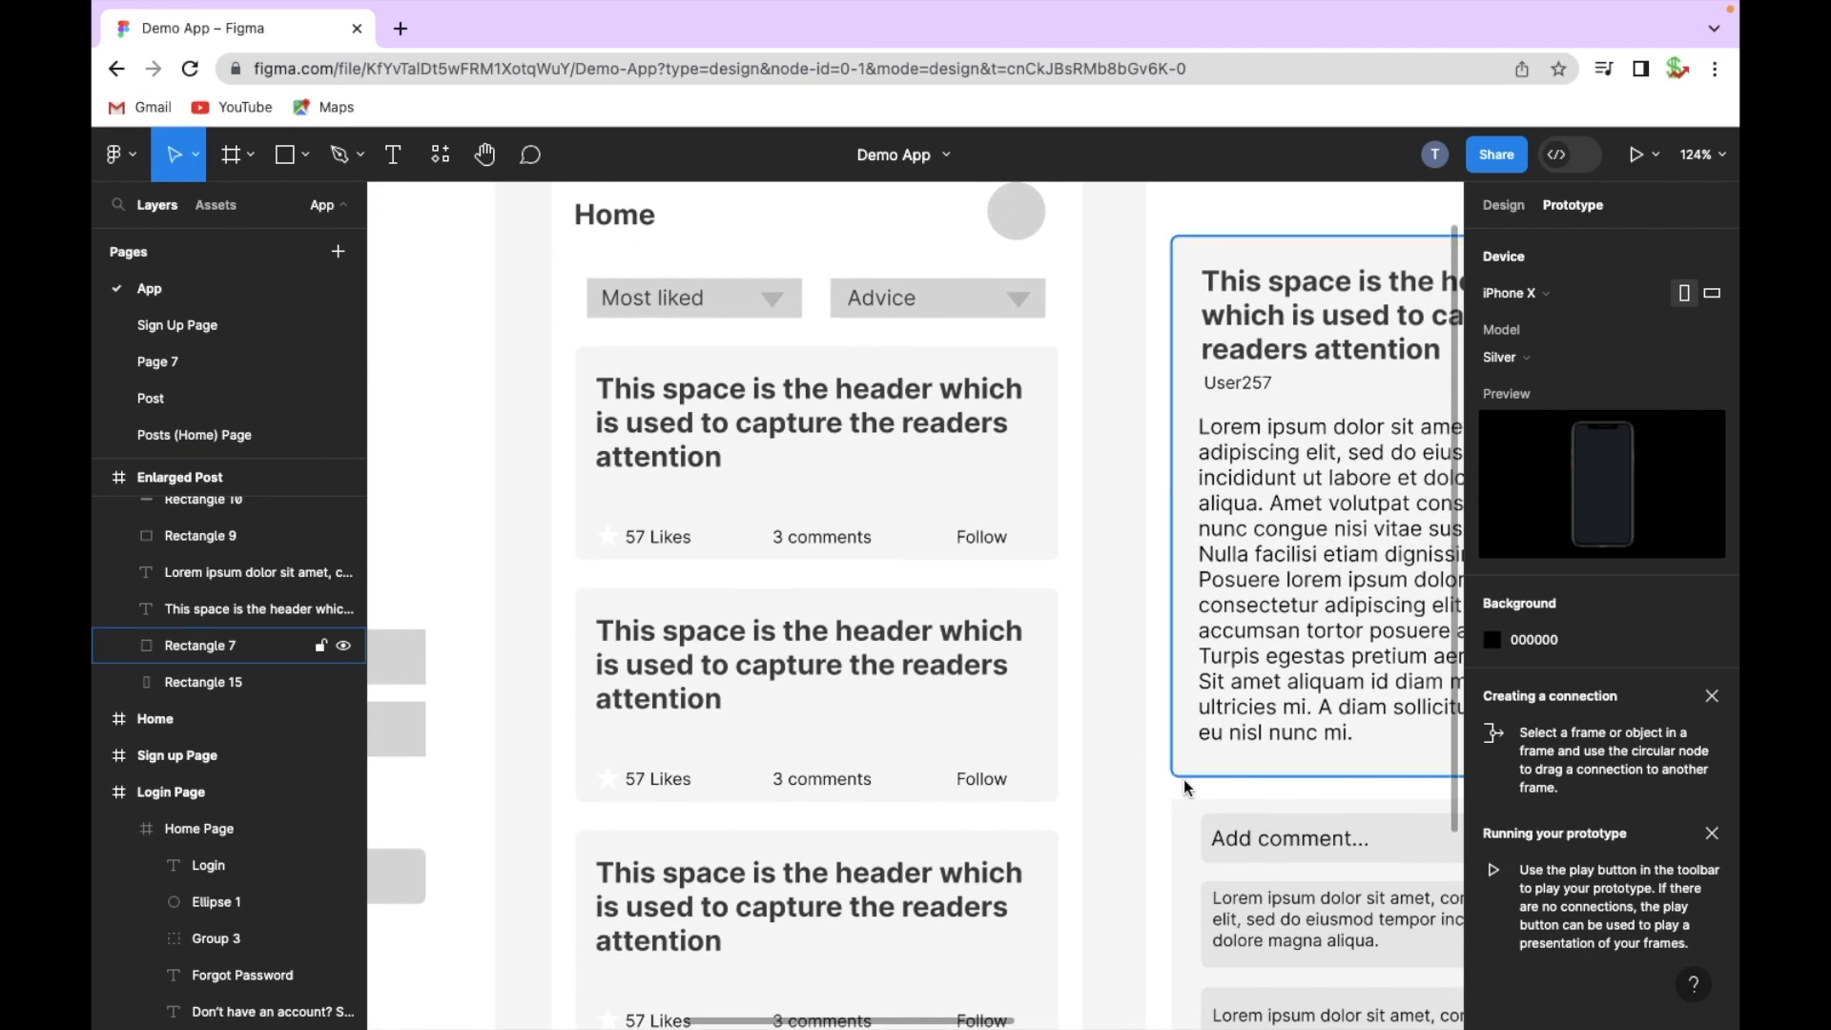
pyautogui.scroll(-5, 1183, 774)
pyautogui.scroll(-3, 991, 856)
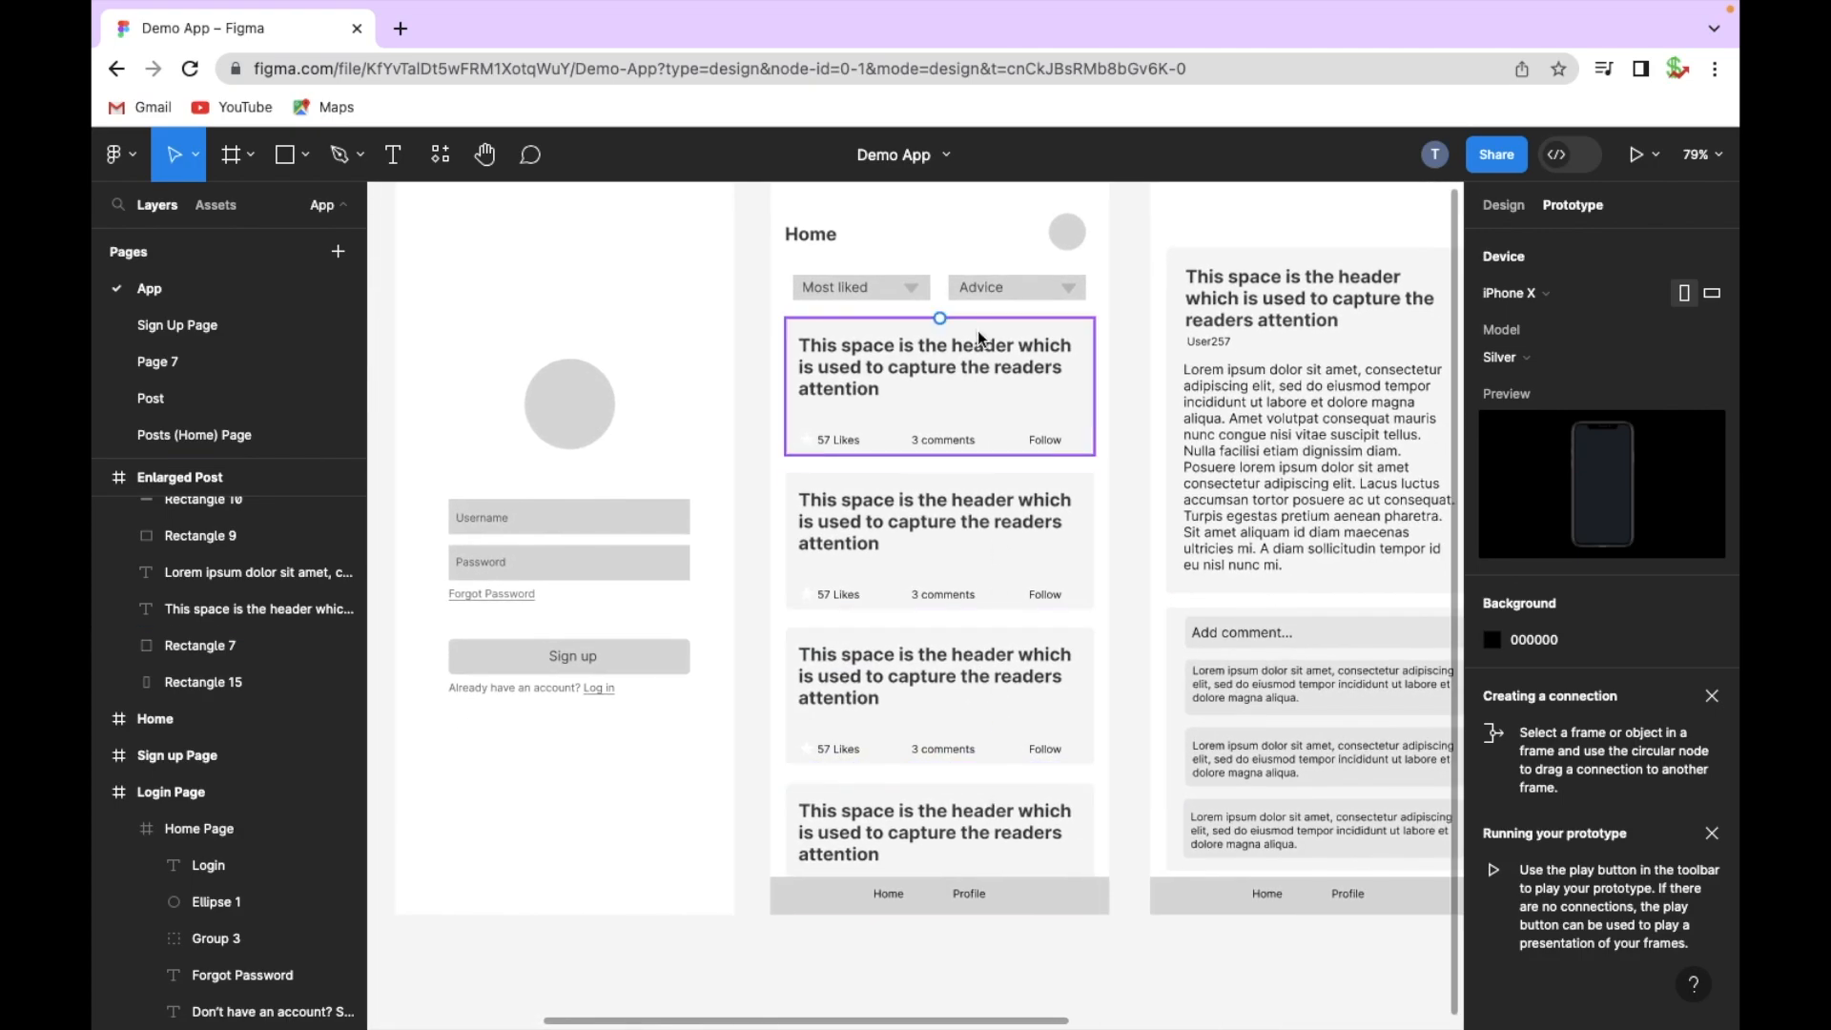
pyautogui.hscroll(2, 1049, 467)
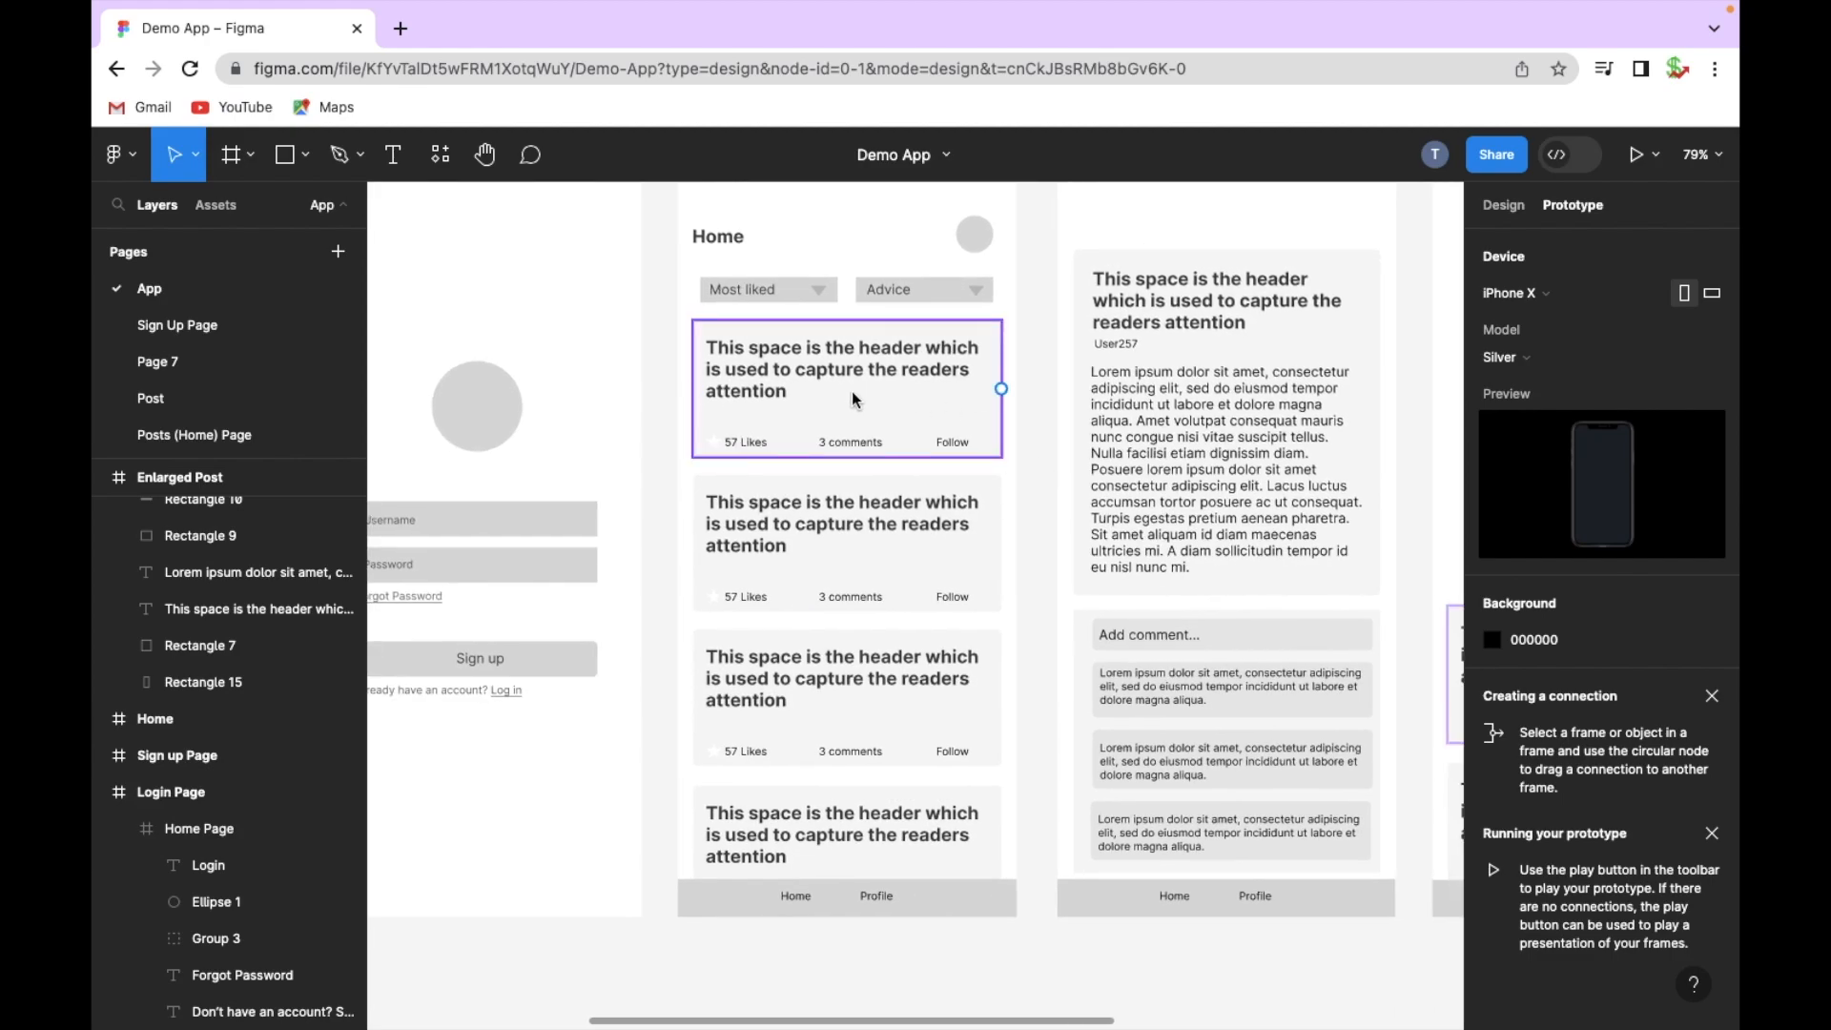
pyautogui.hscroll(3, 1183, 362)
pyautogui.scroll(2, 1183, 363)
pyautogui.hscroll(2, 1181, 360)
pyautogui.scroll(1, 1181, 359)
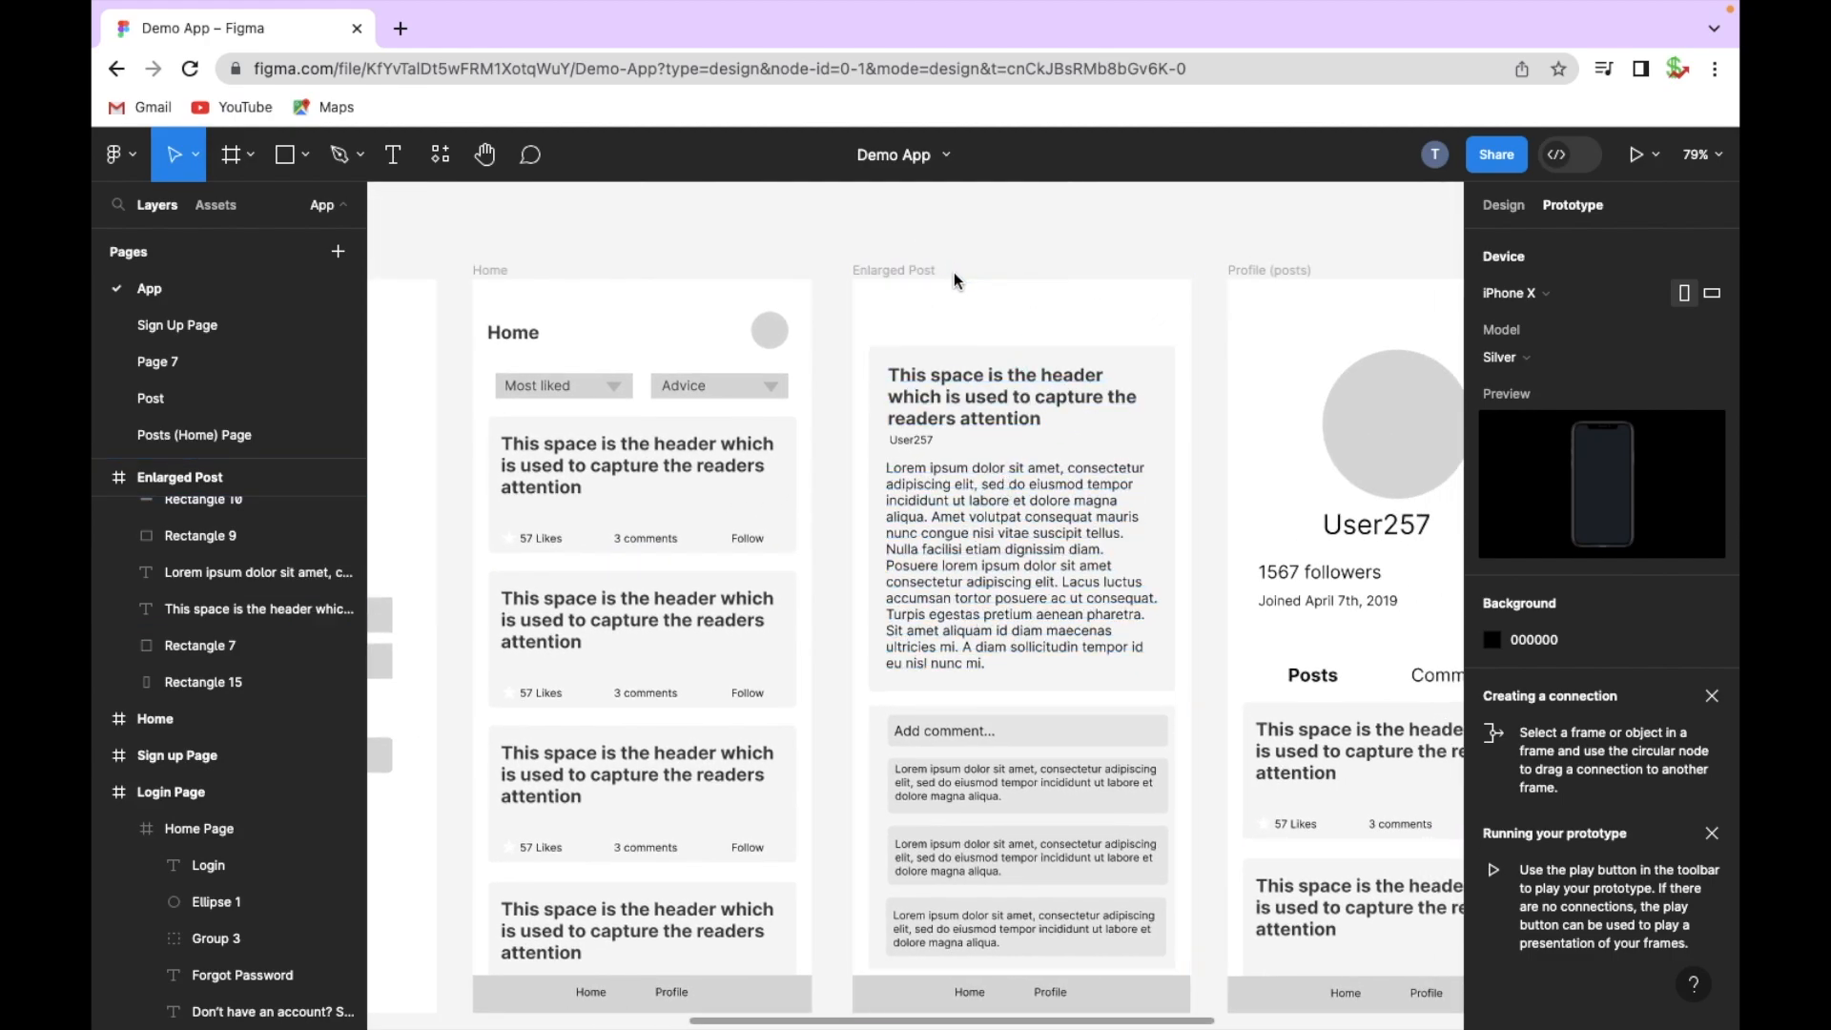
pyautogui.hscroll(-2, 954, 286)
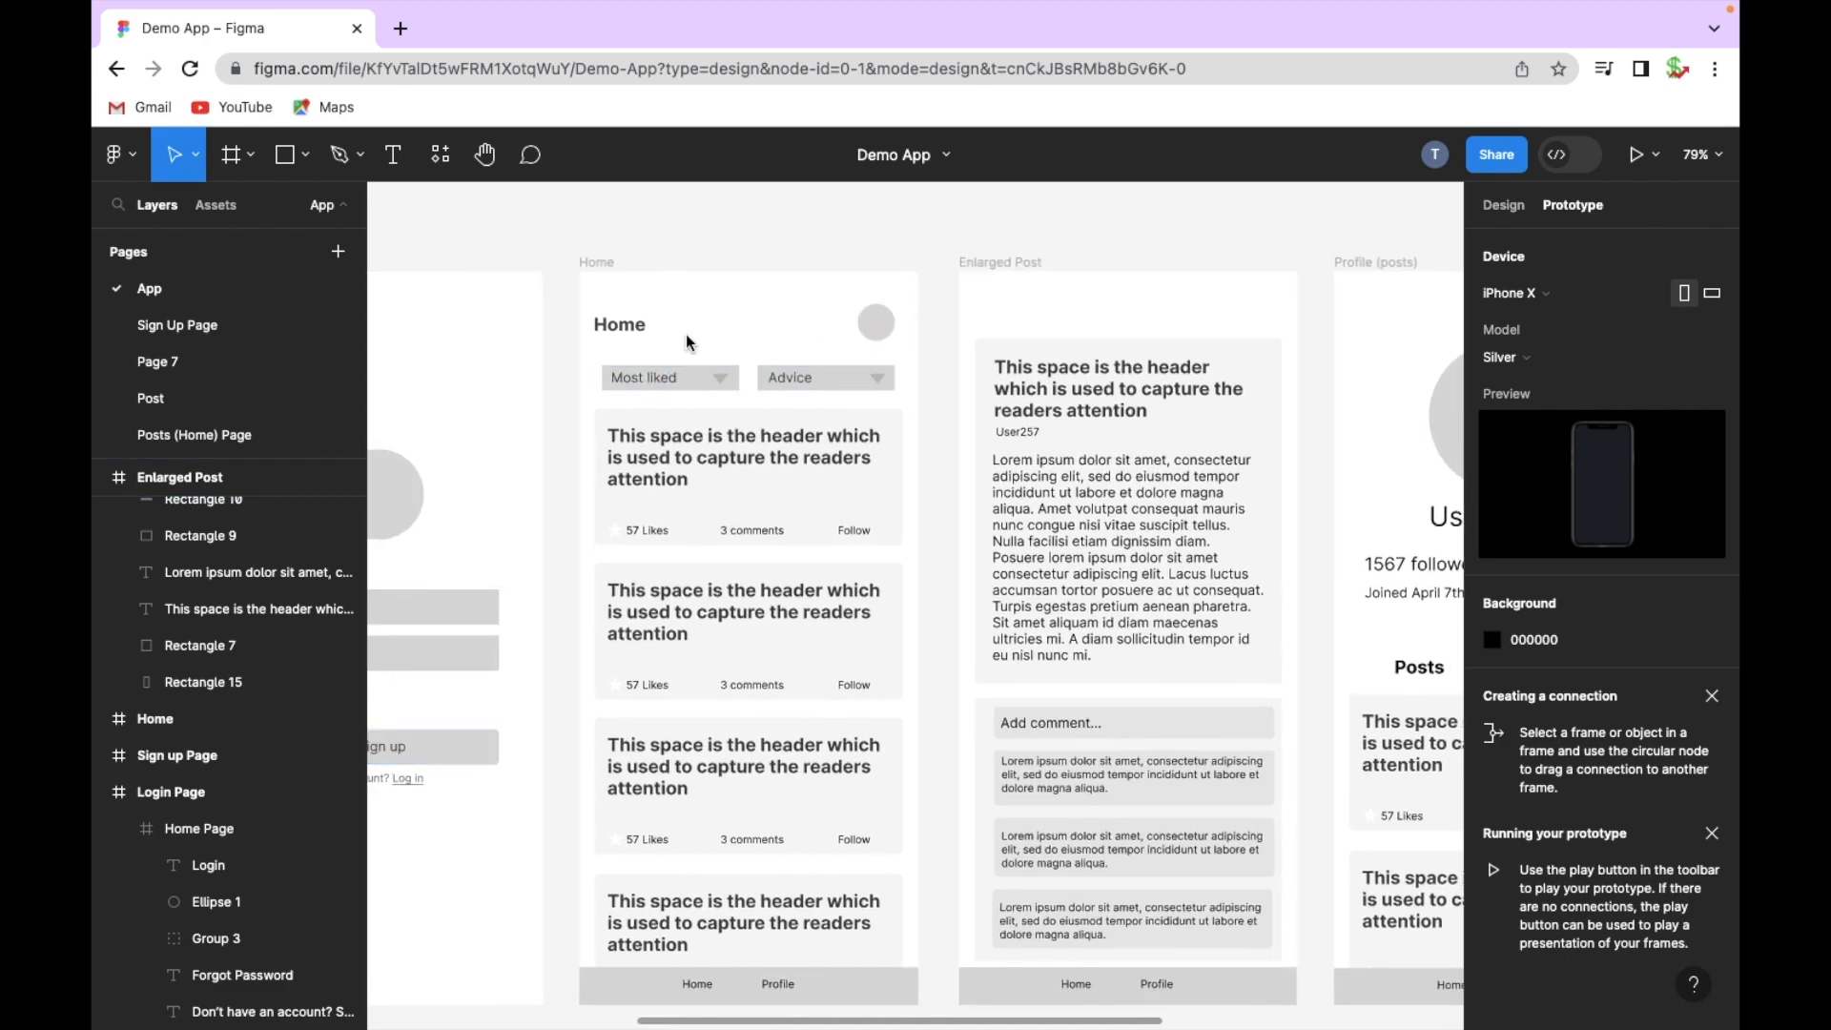
pyautogui.hscroll(2, 839, 325)
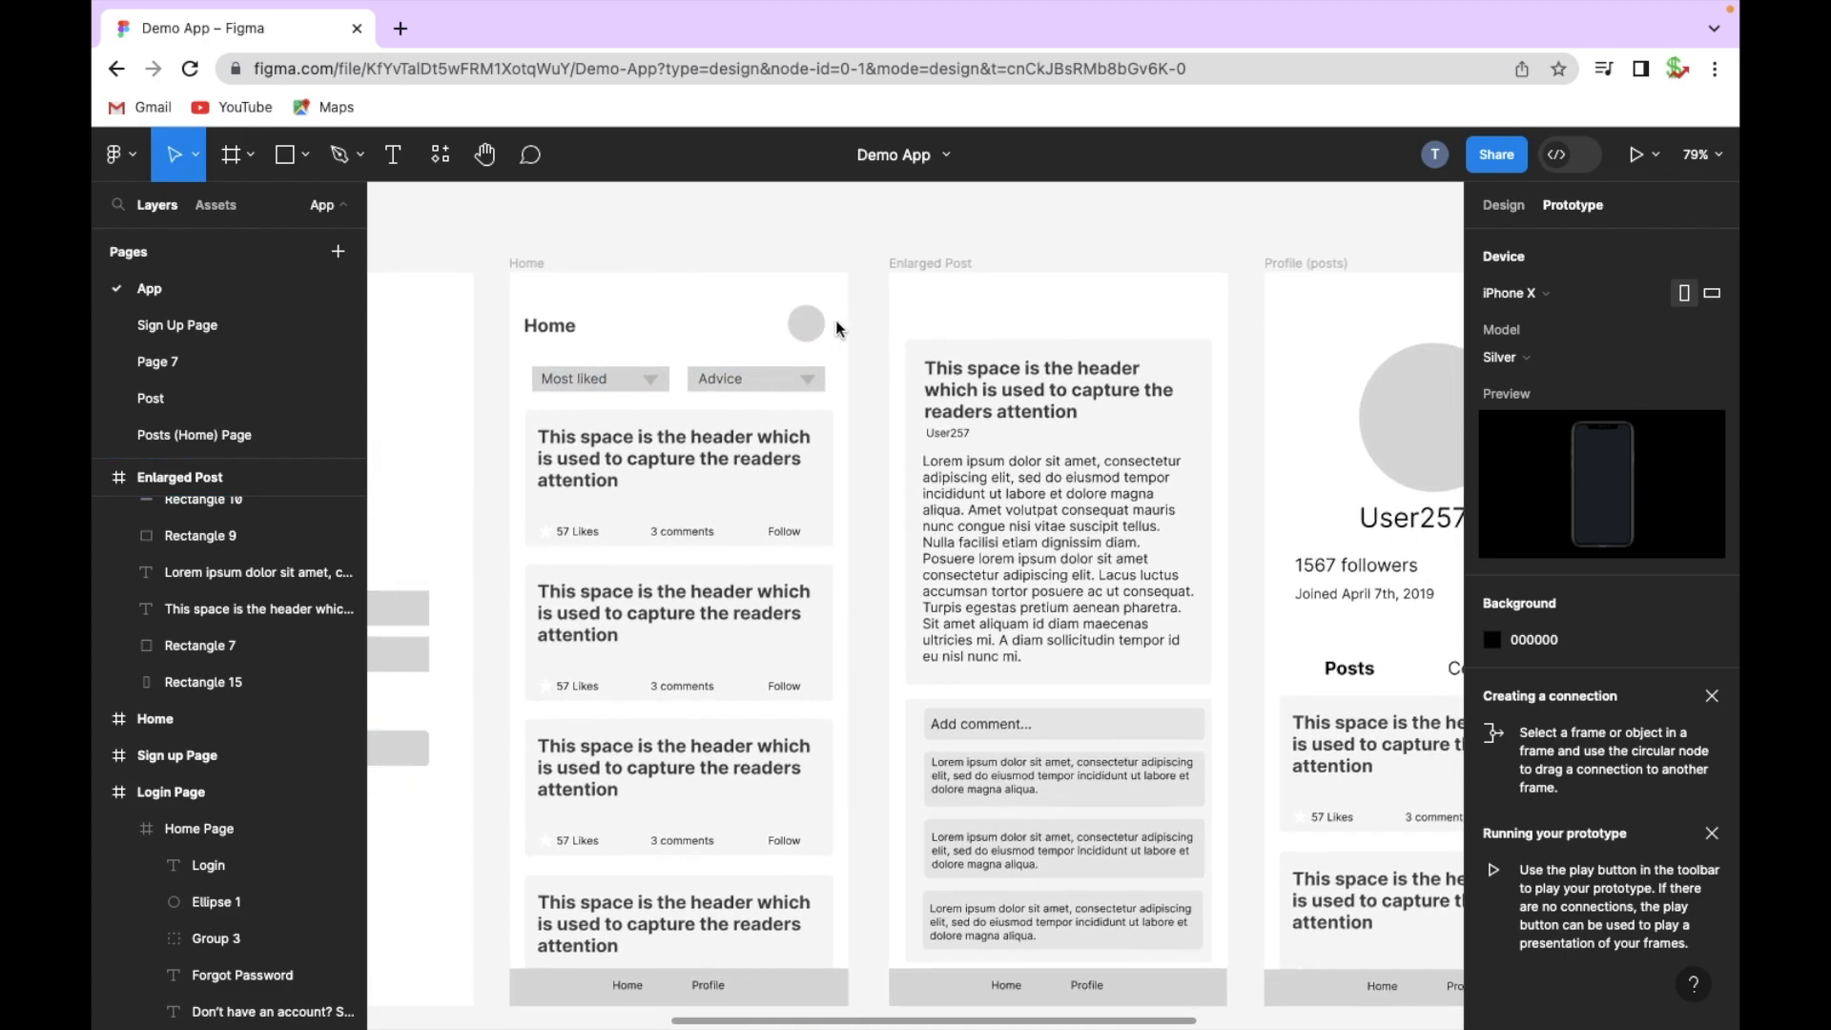
# Step: Examine the Profile (posts) and Profile (comments) frames and the navigation bar shared by the app screens
pyautogui.hscroll(6, 992, 525)
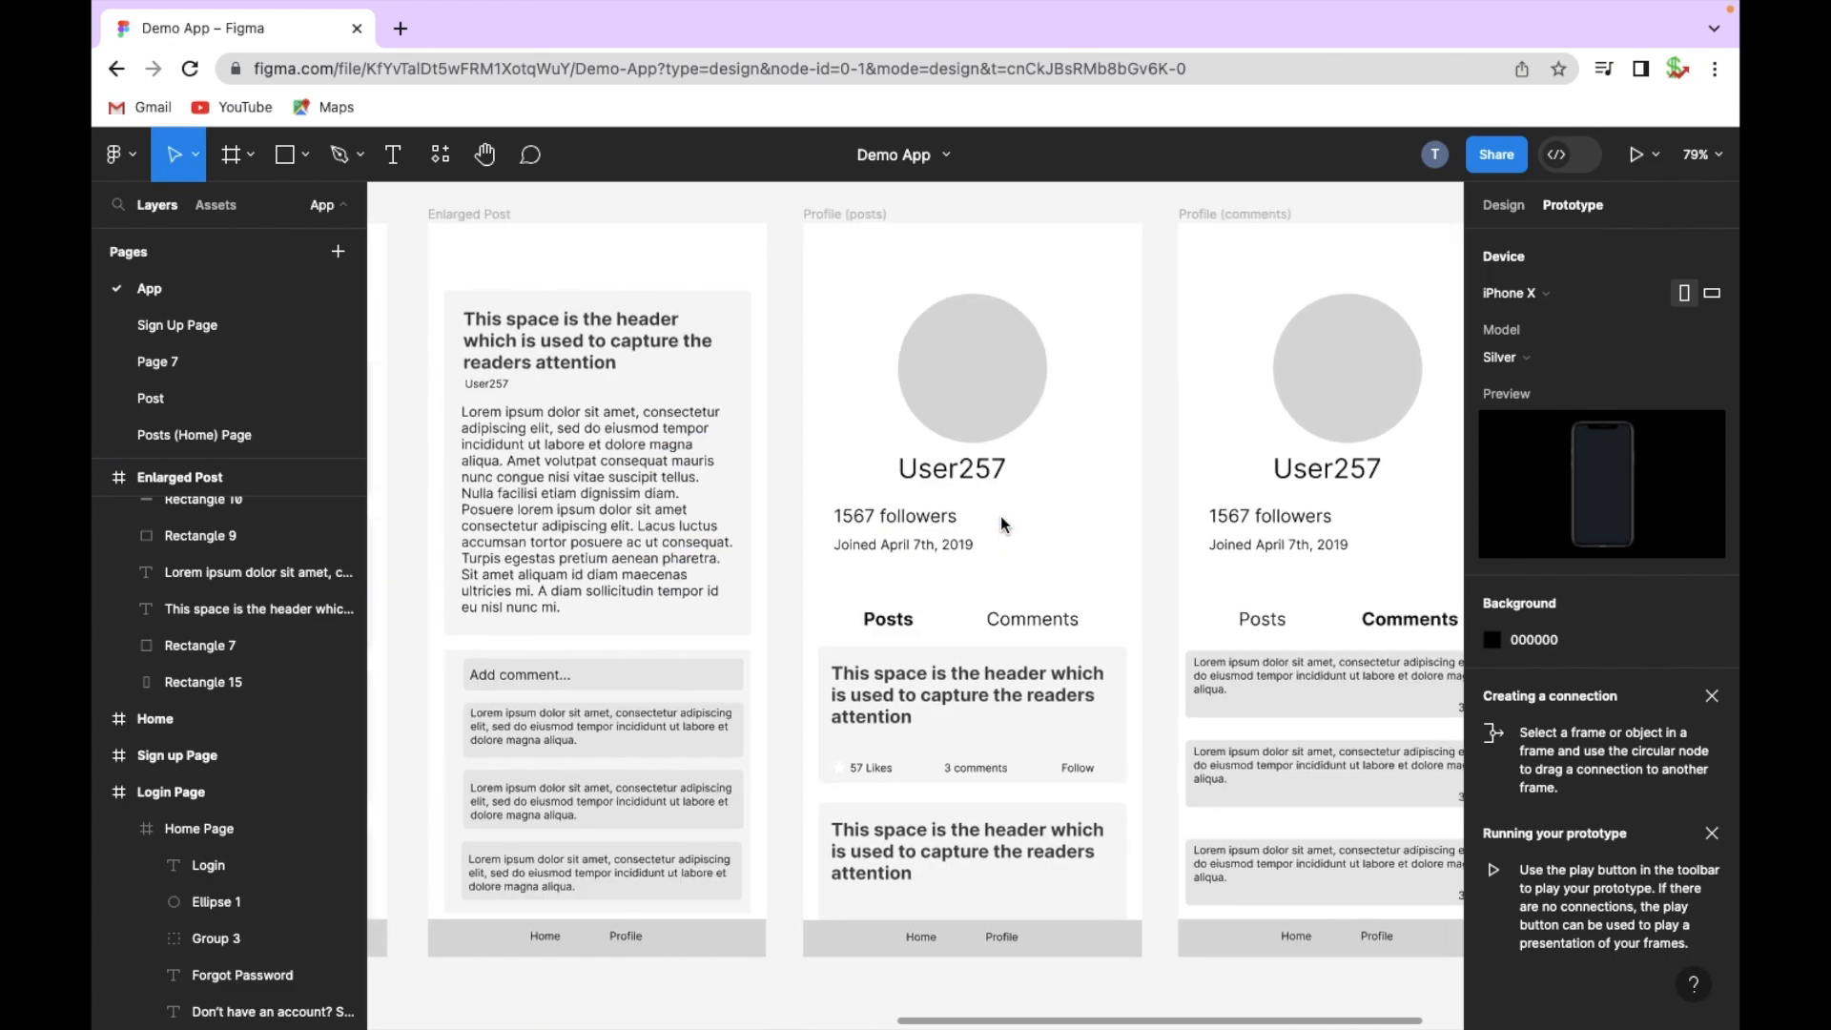
pyautogui.hscroll(-3, 1049, 772)
pyautogui.scroll(-2, 1049, 772)
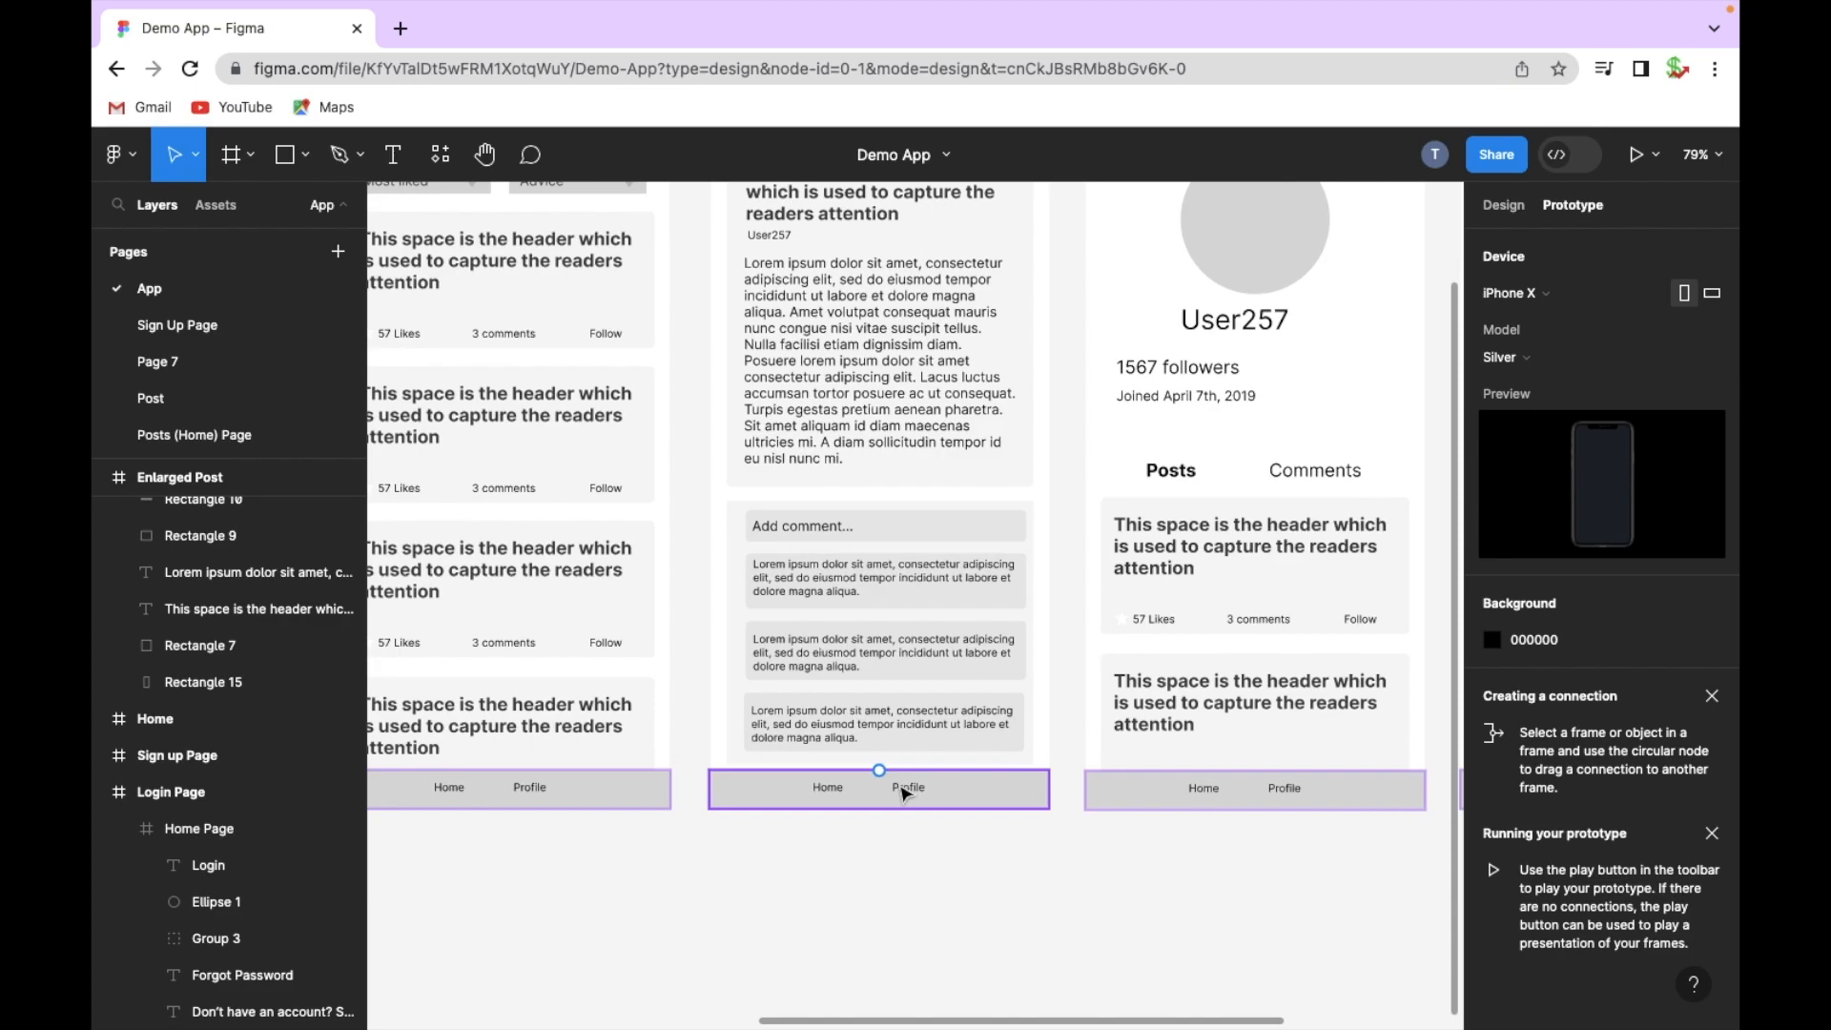
pyautogui.hscroll(5, 915, 668)
pyautogui.scroll(2, 915, 667)
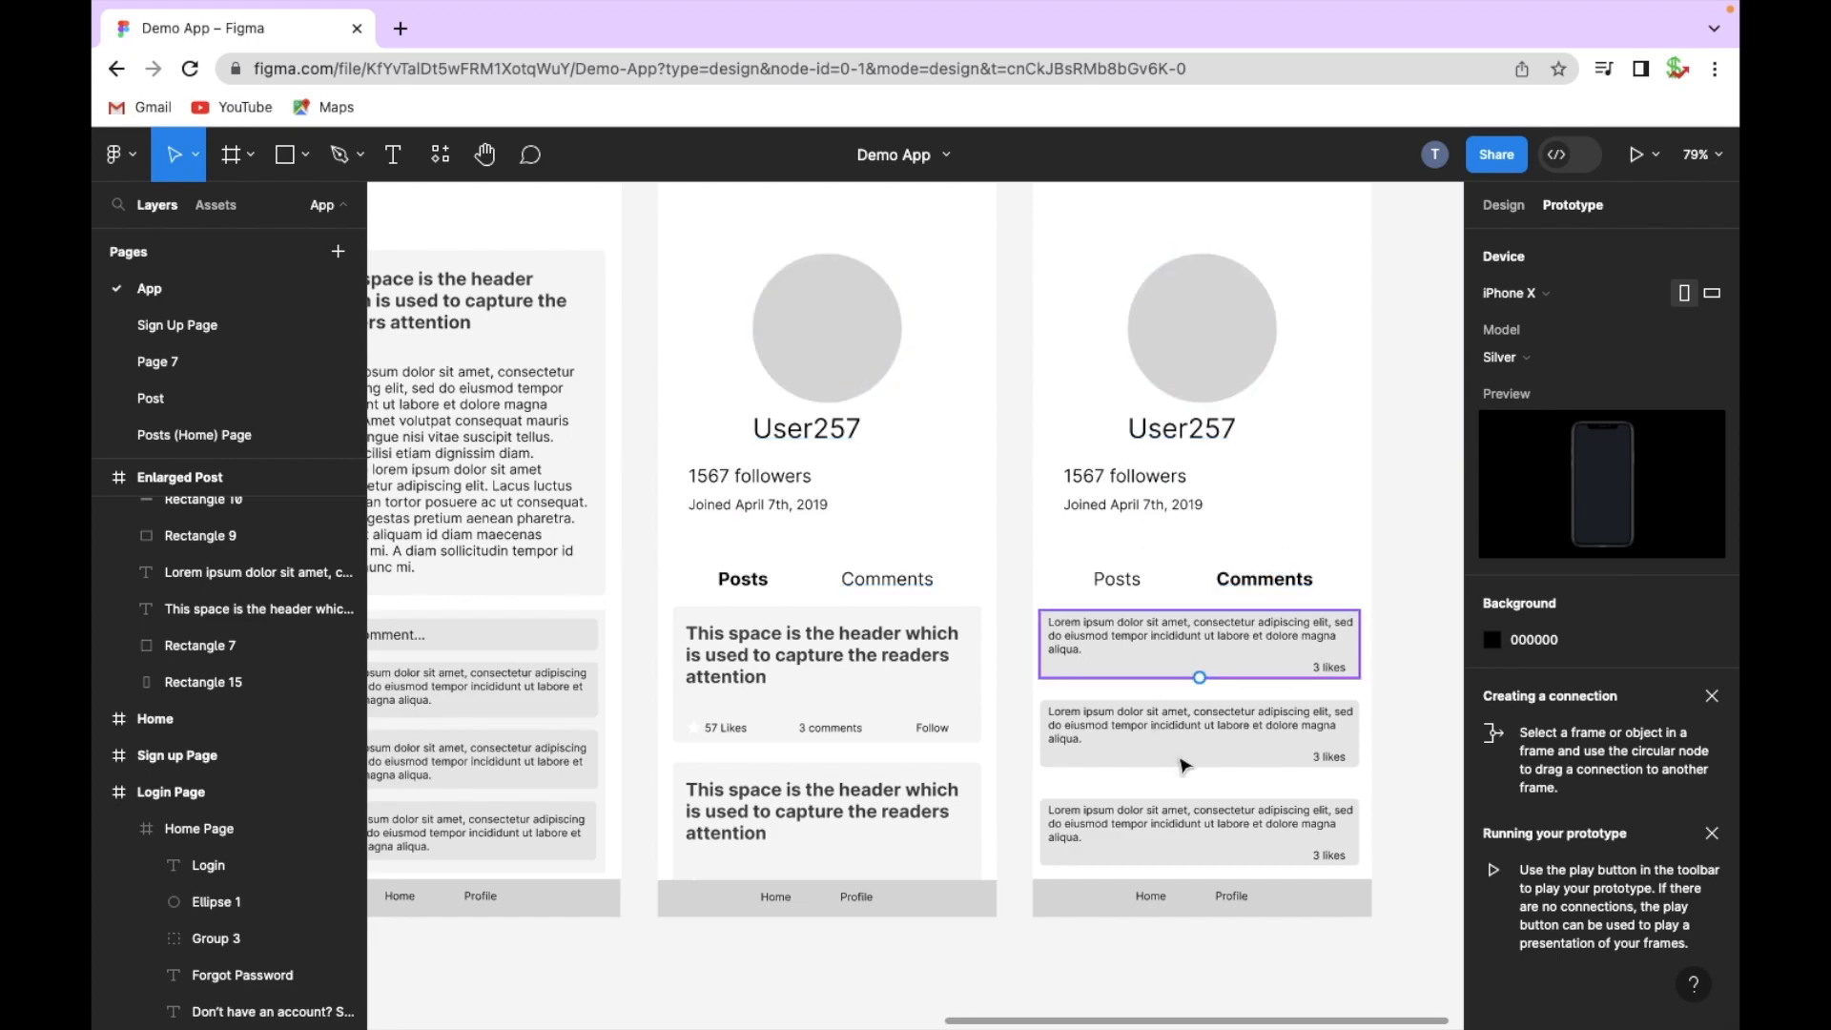
pyautogui.hscroll(-5, 1128, 614)
pyautogui.hscroll(-8, 959, 429)
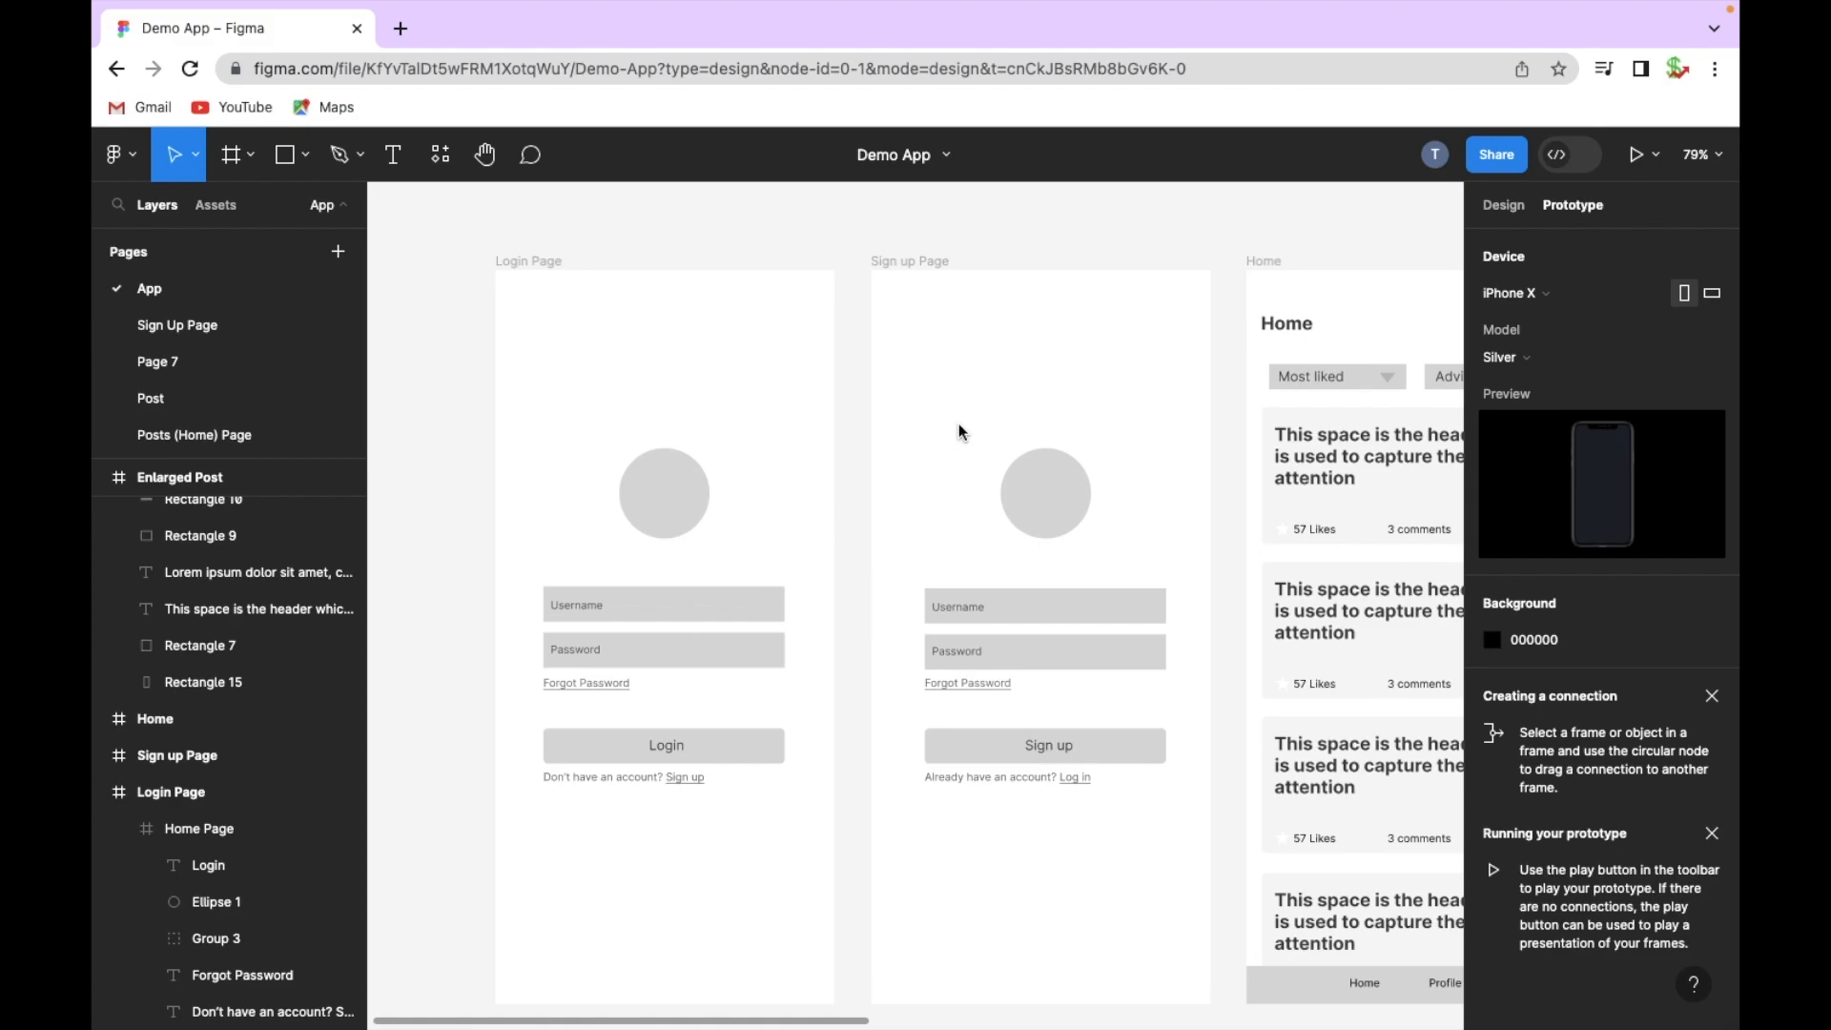
# Step: Create a prototype connection from the Login button on the Login Page to the Home frame
pyautogui.click(611, 755)
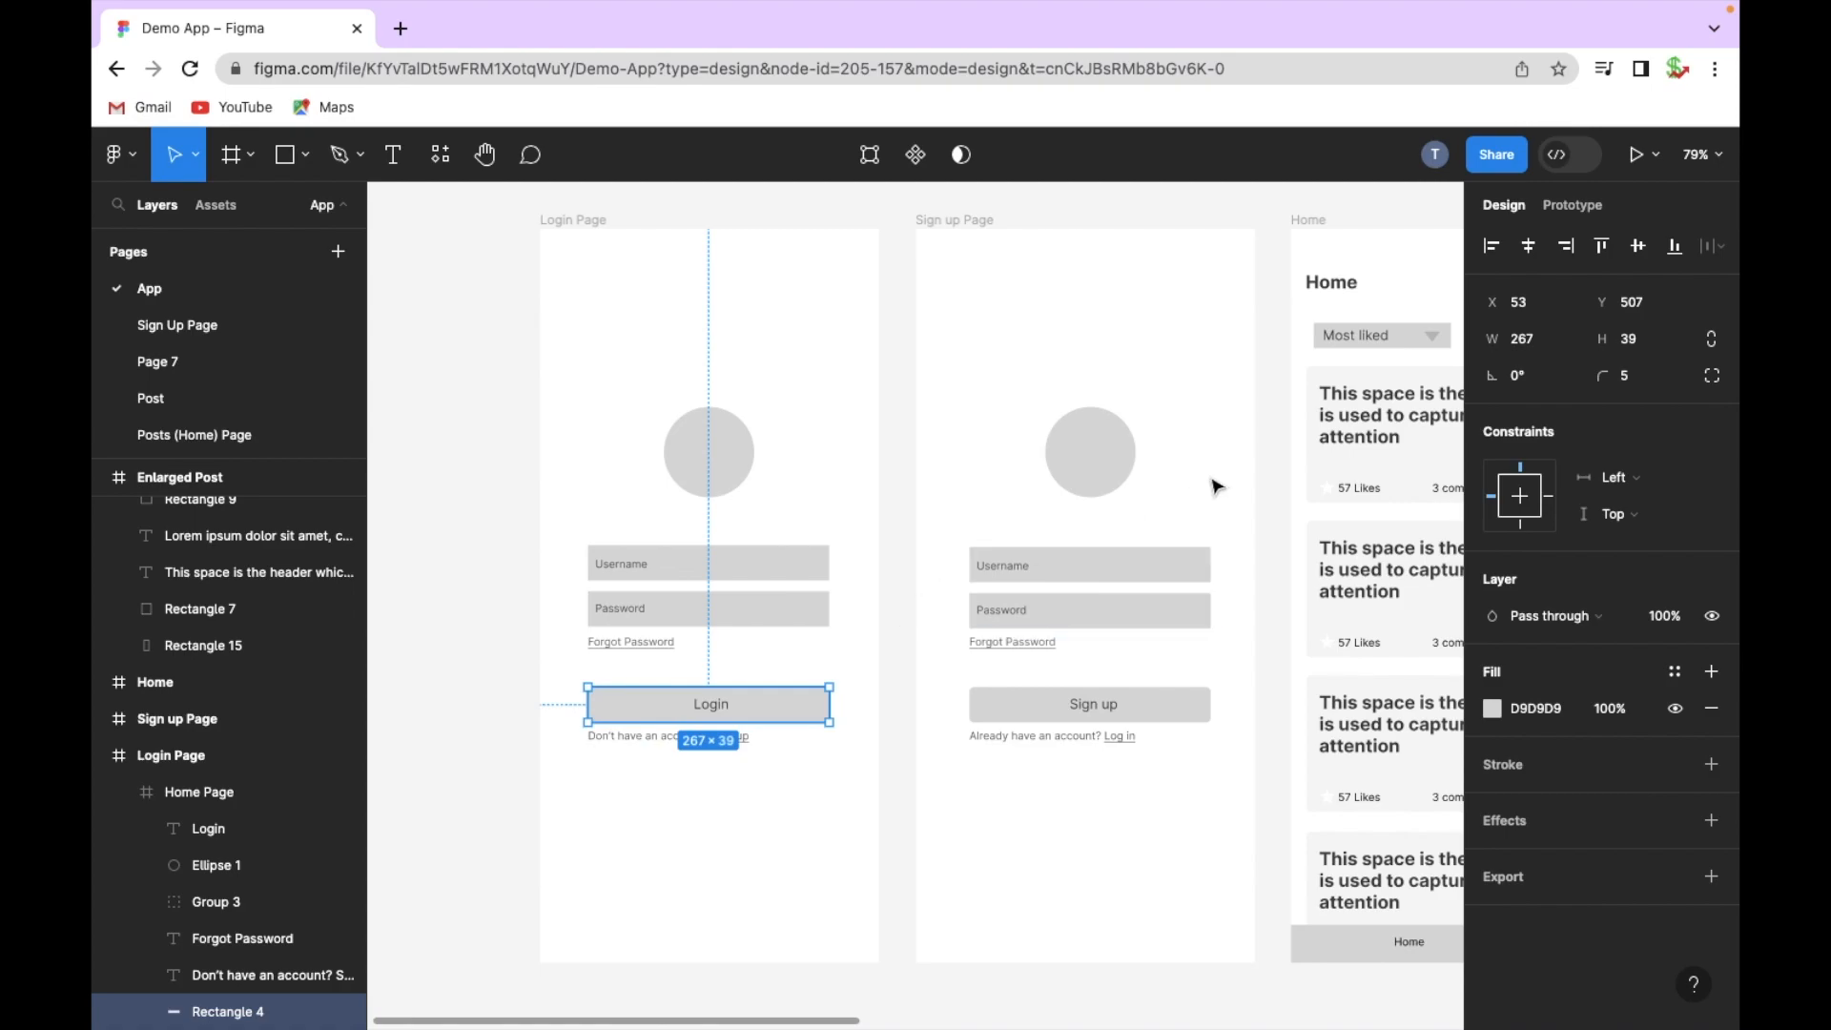
pyautogui.click(1572, 206)
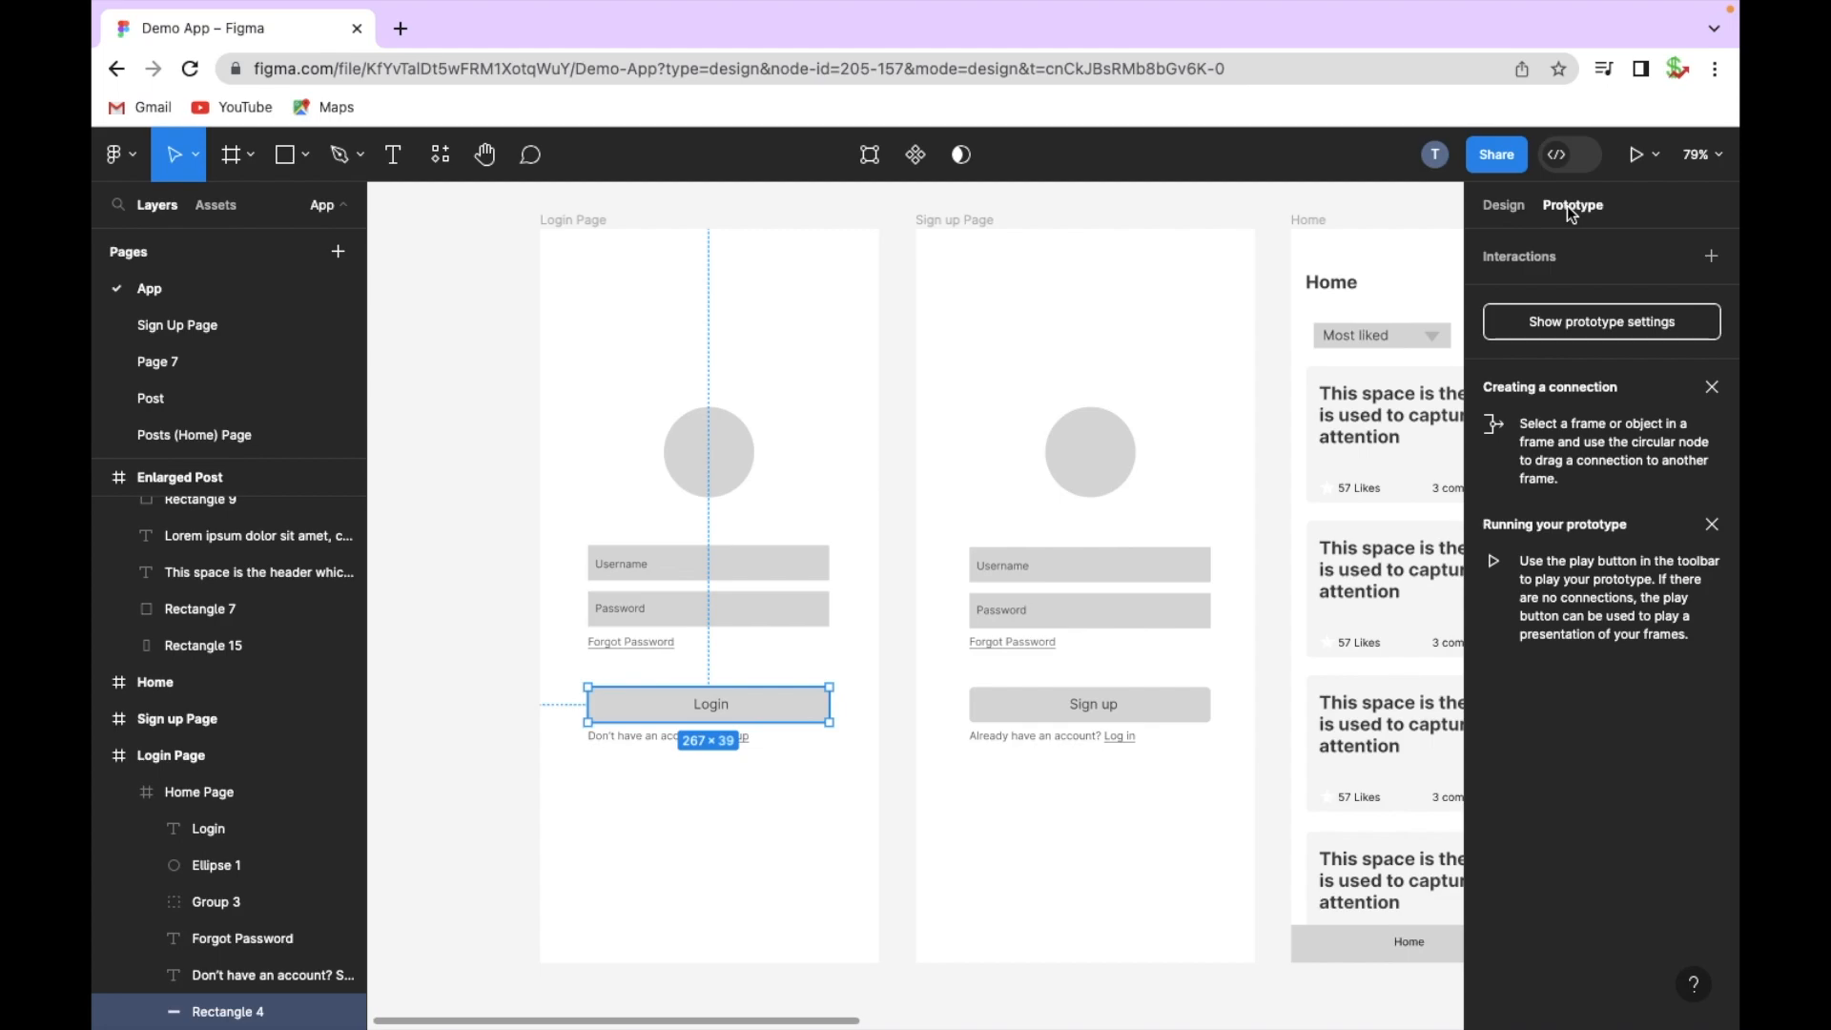
pyautogui.moveTo(739, 713)
pyautogui.click(829, 706)
pyautogui.moveTo(829, 709); pyautogui.dragTo(1301, 487)
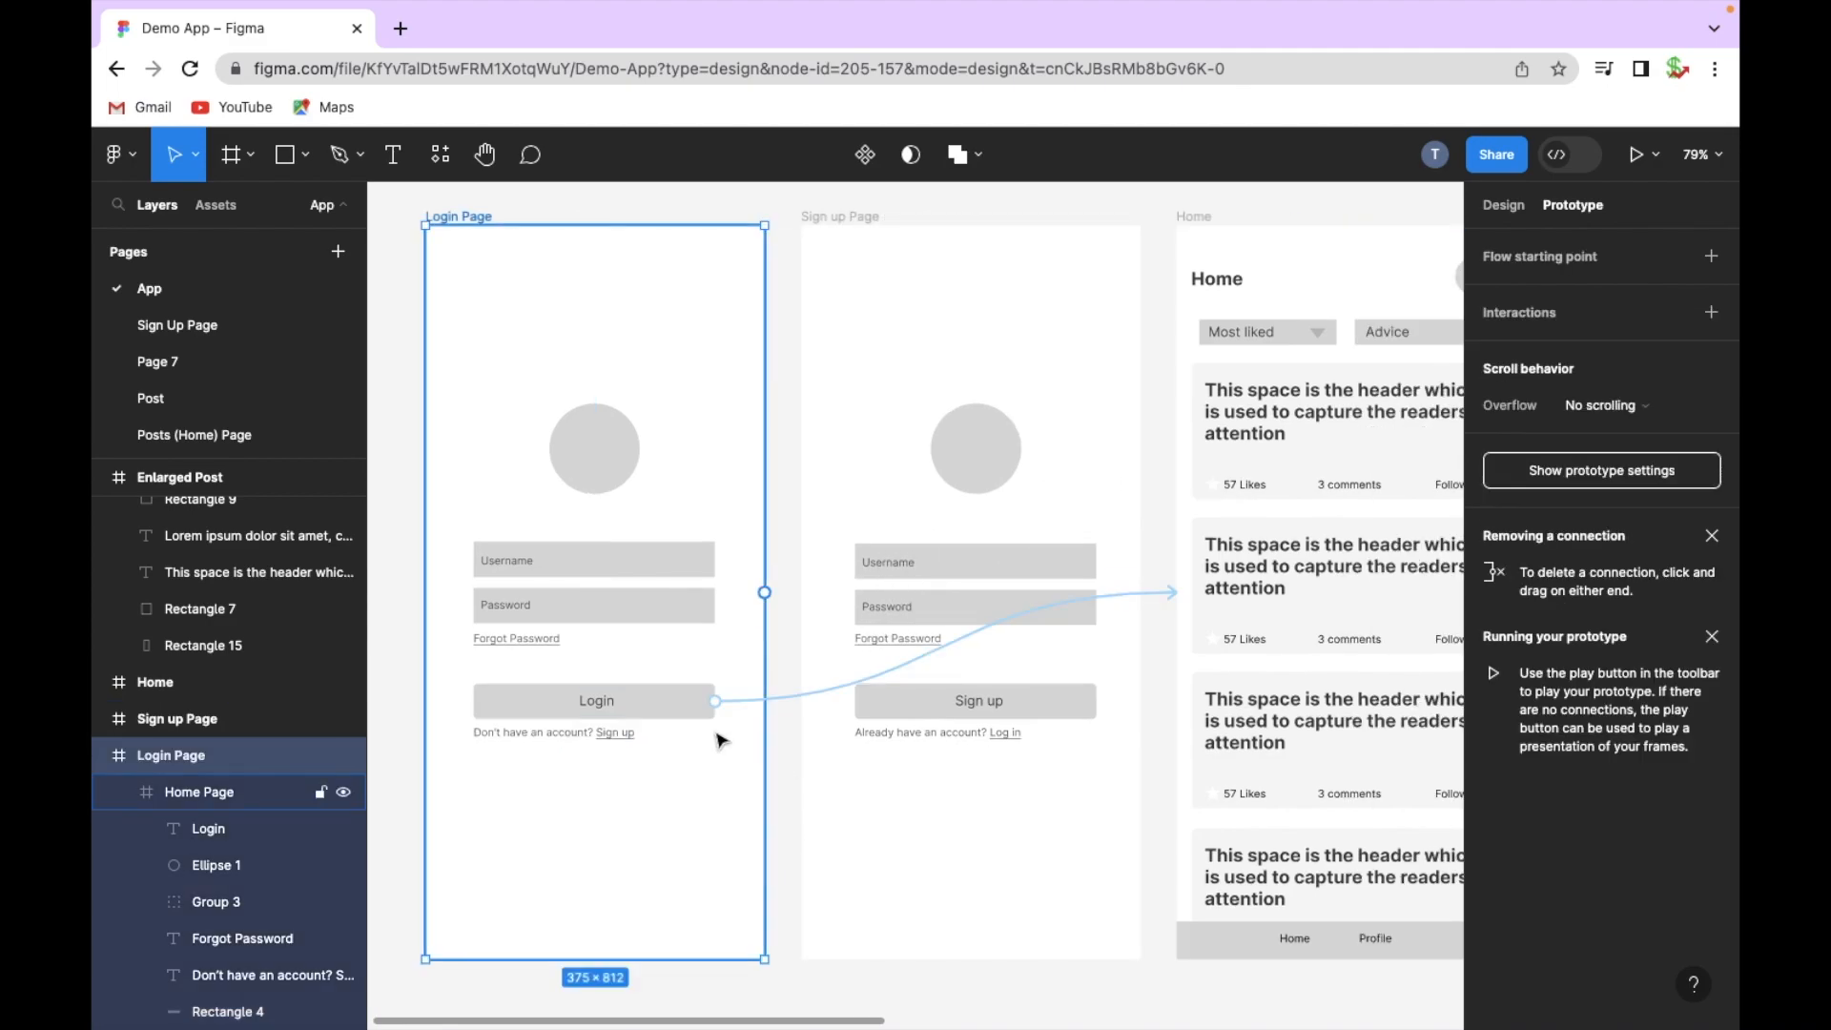
# Step: Delete the prototype connection from the Login button to the Home frame
pyautogui.click(651, 711)
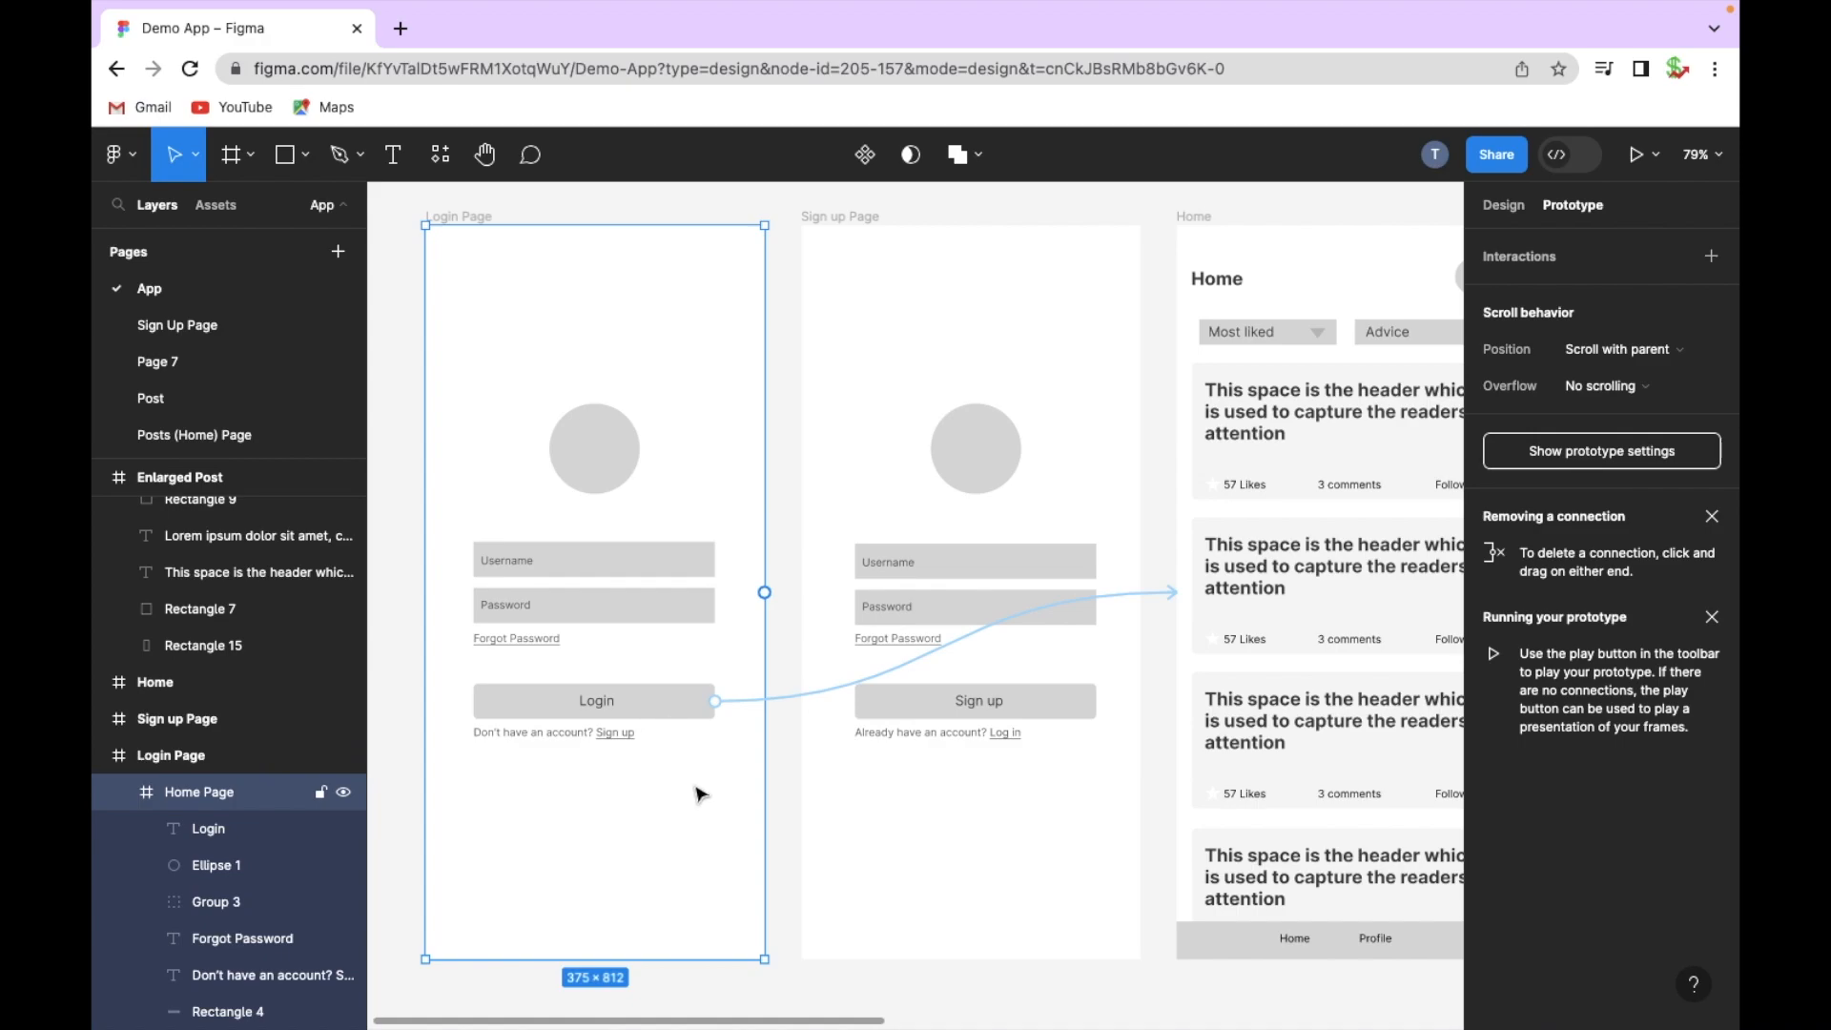
pyautogui.click(581, 739)
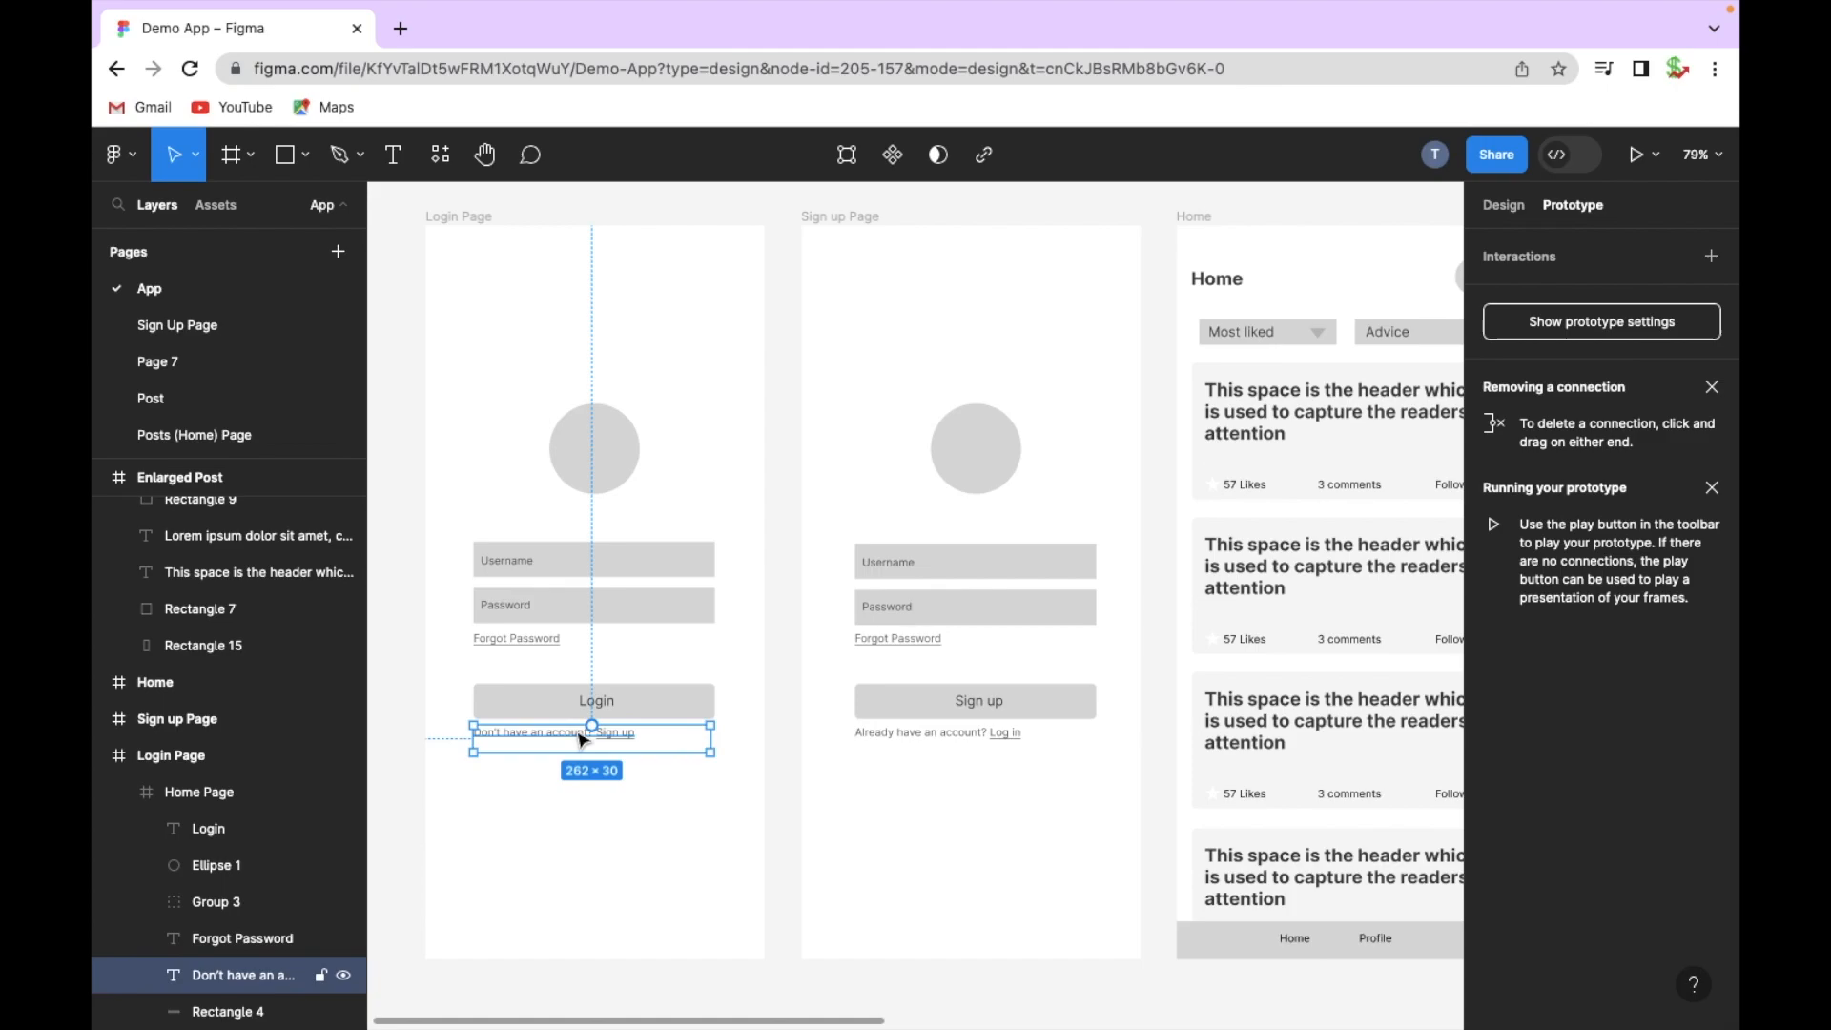
pyautogui.click(784, 846)
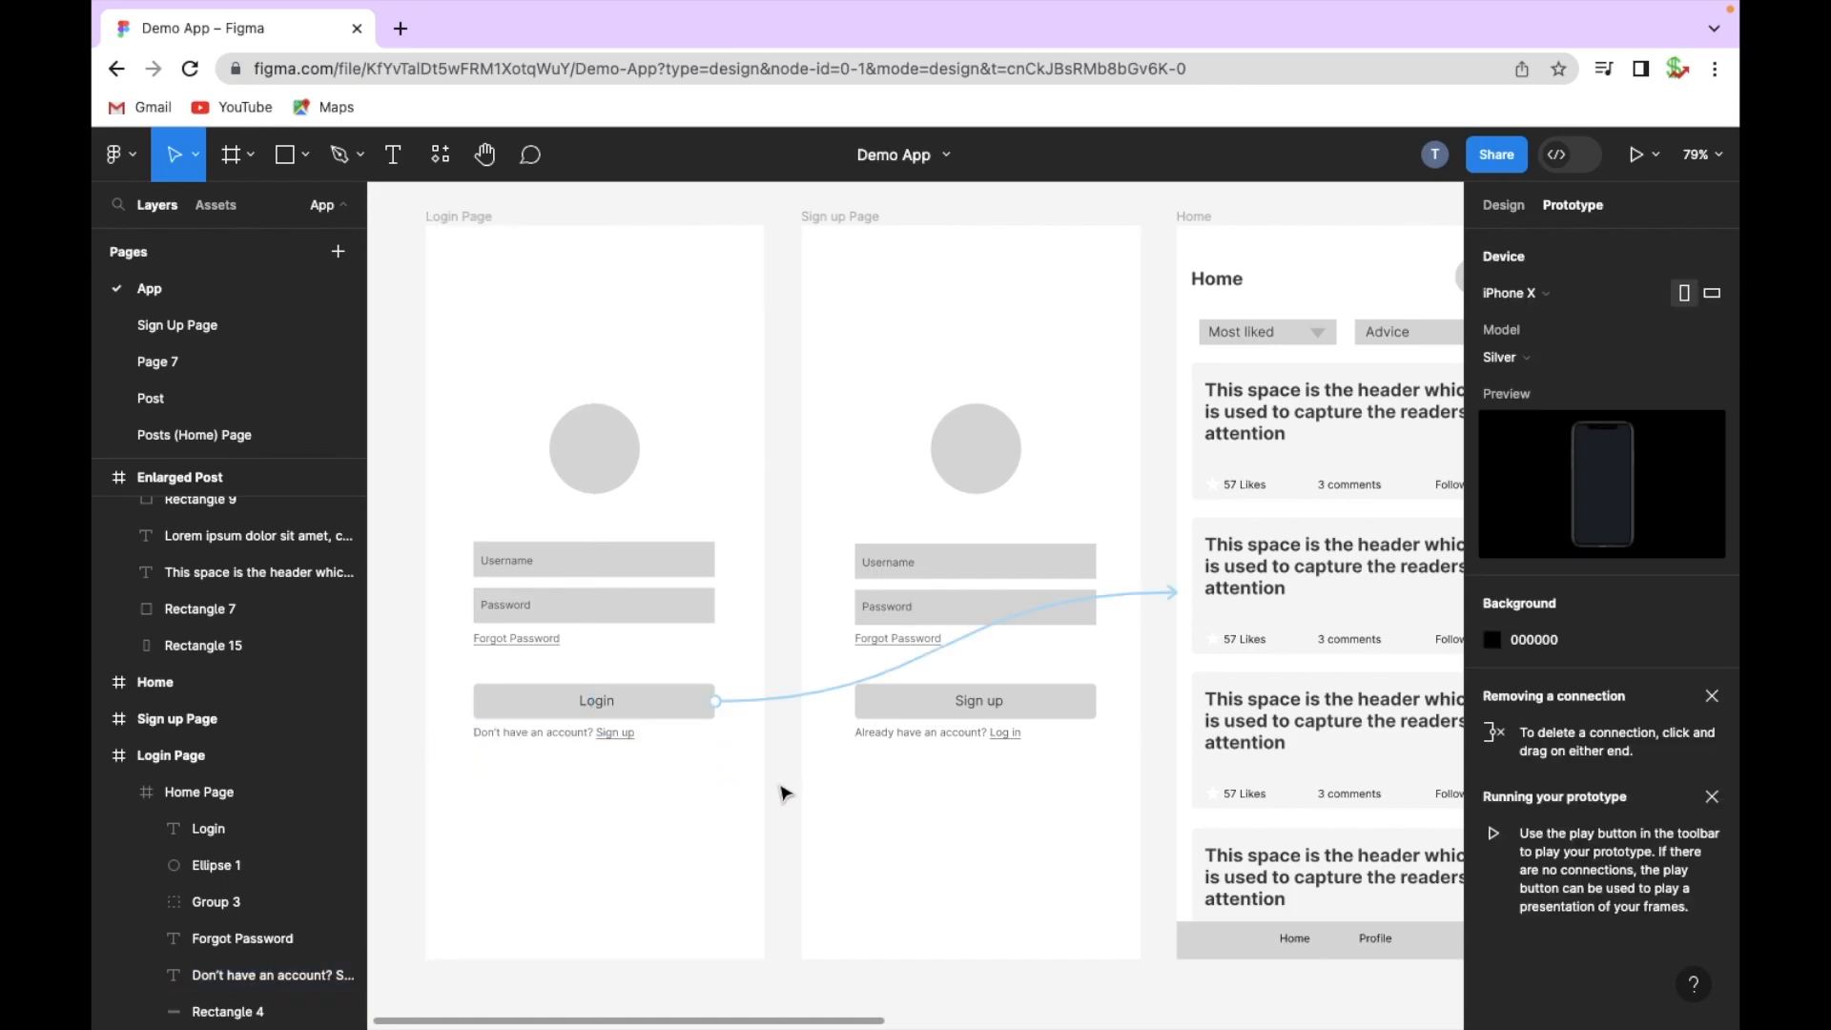
pyautogui.click(826, 691)
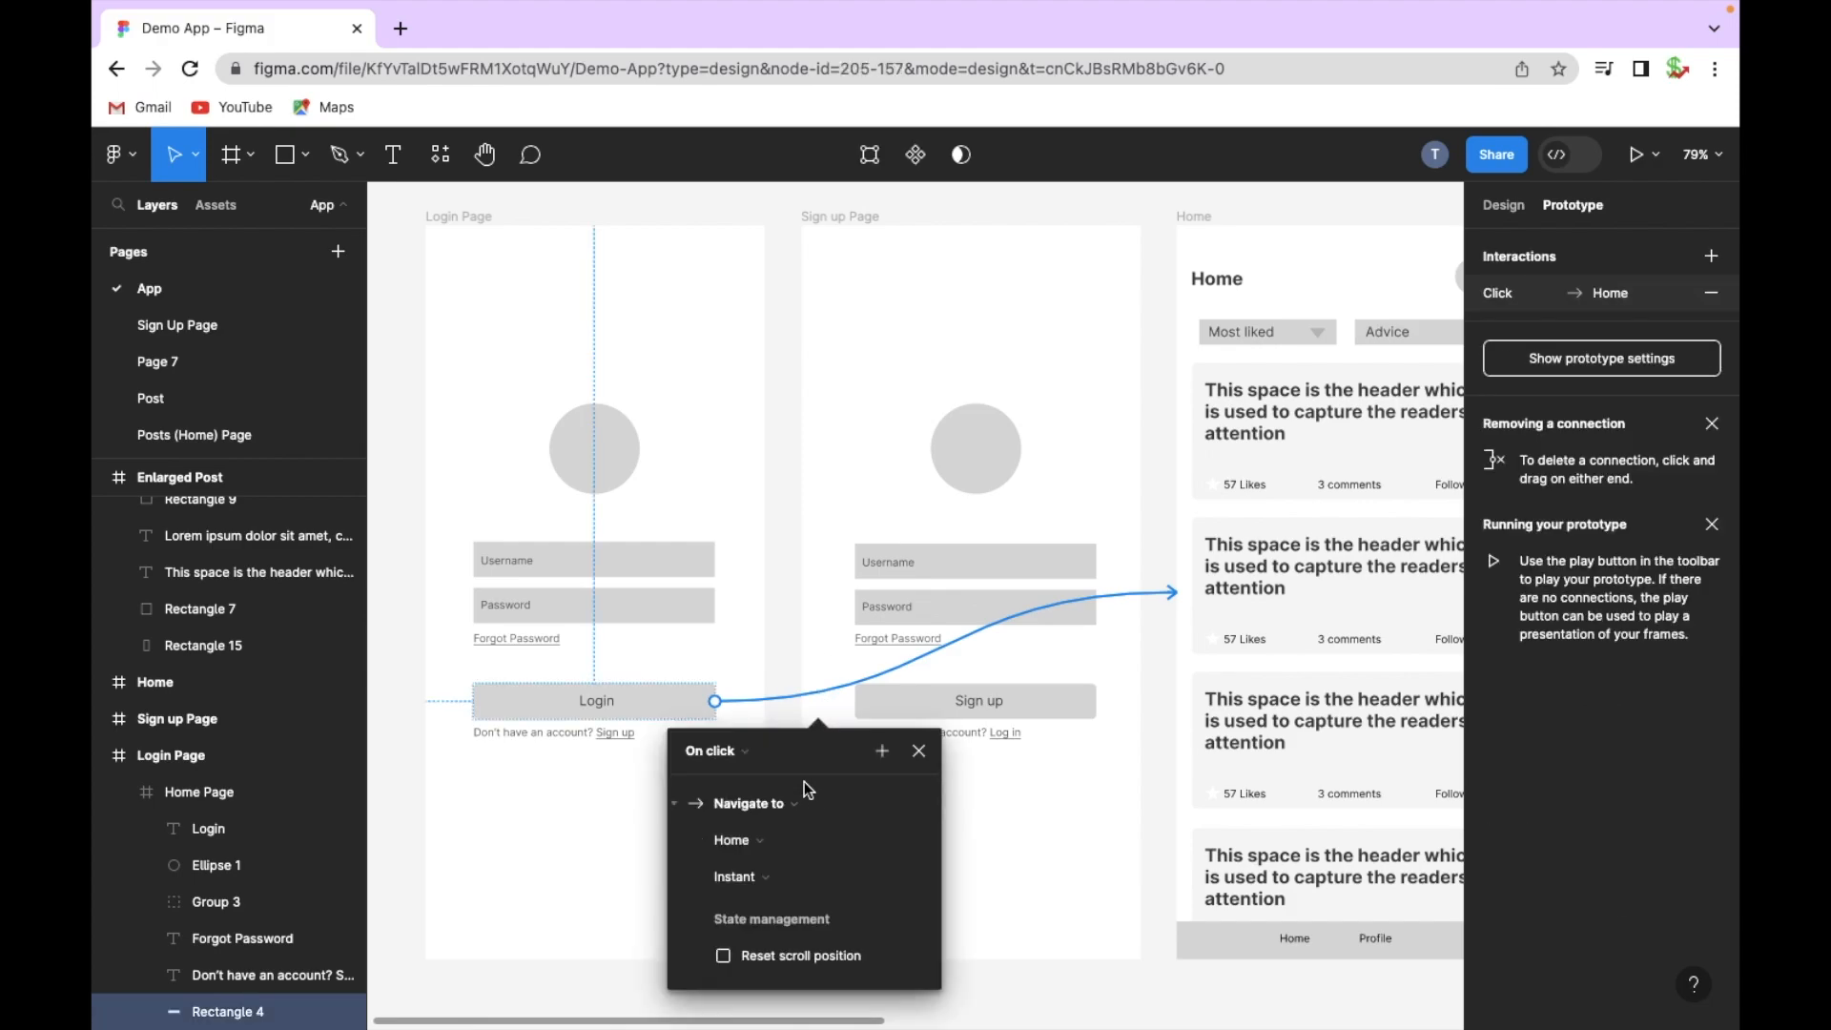
pyautogui.press('Delete')
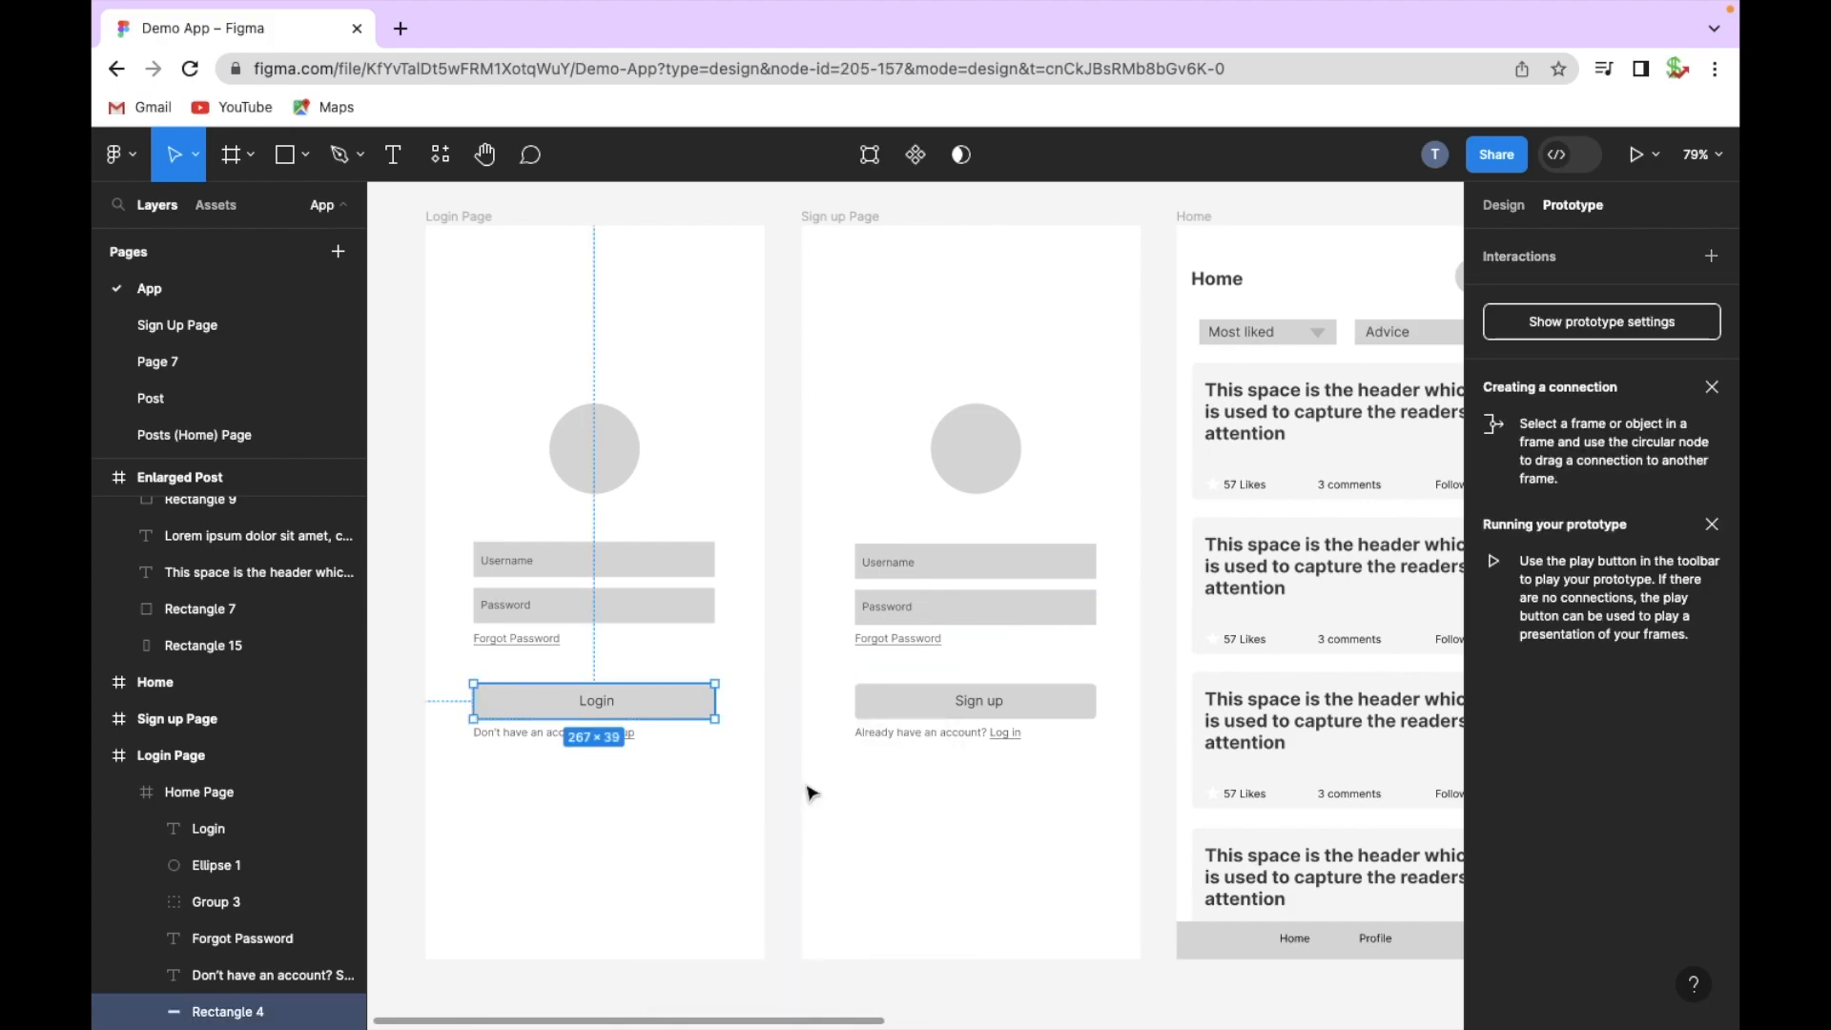
# Step: Connect the navigation bar's Home link on the Enlarged Post frame to the Home frame
pyautogui.click(1134, 832)
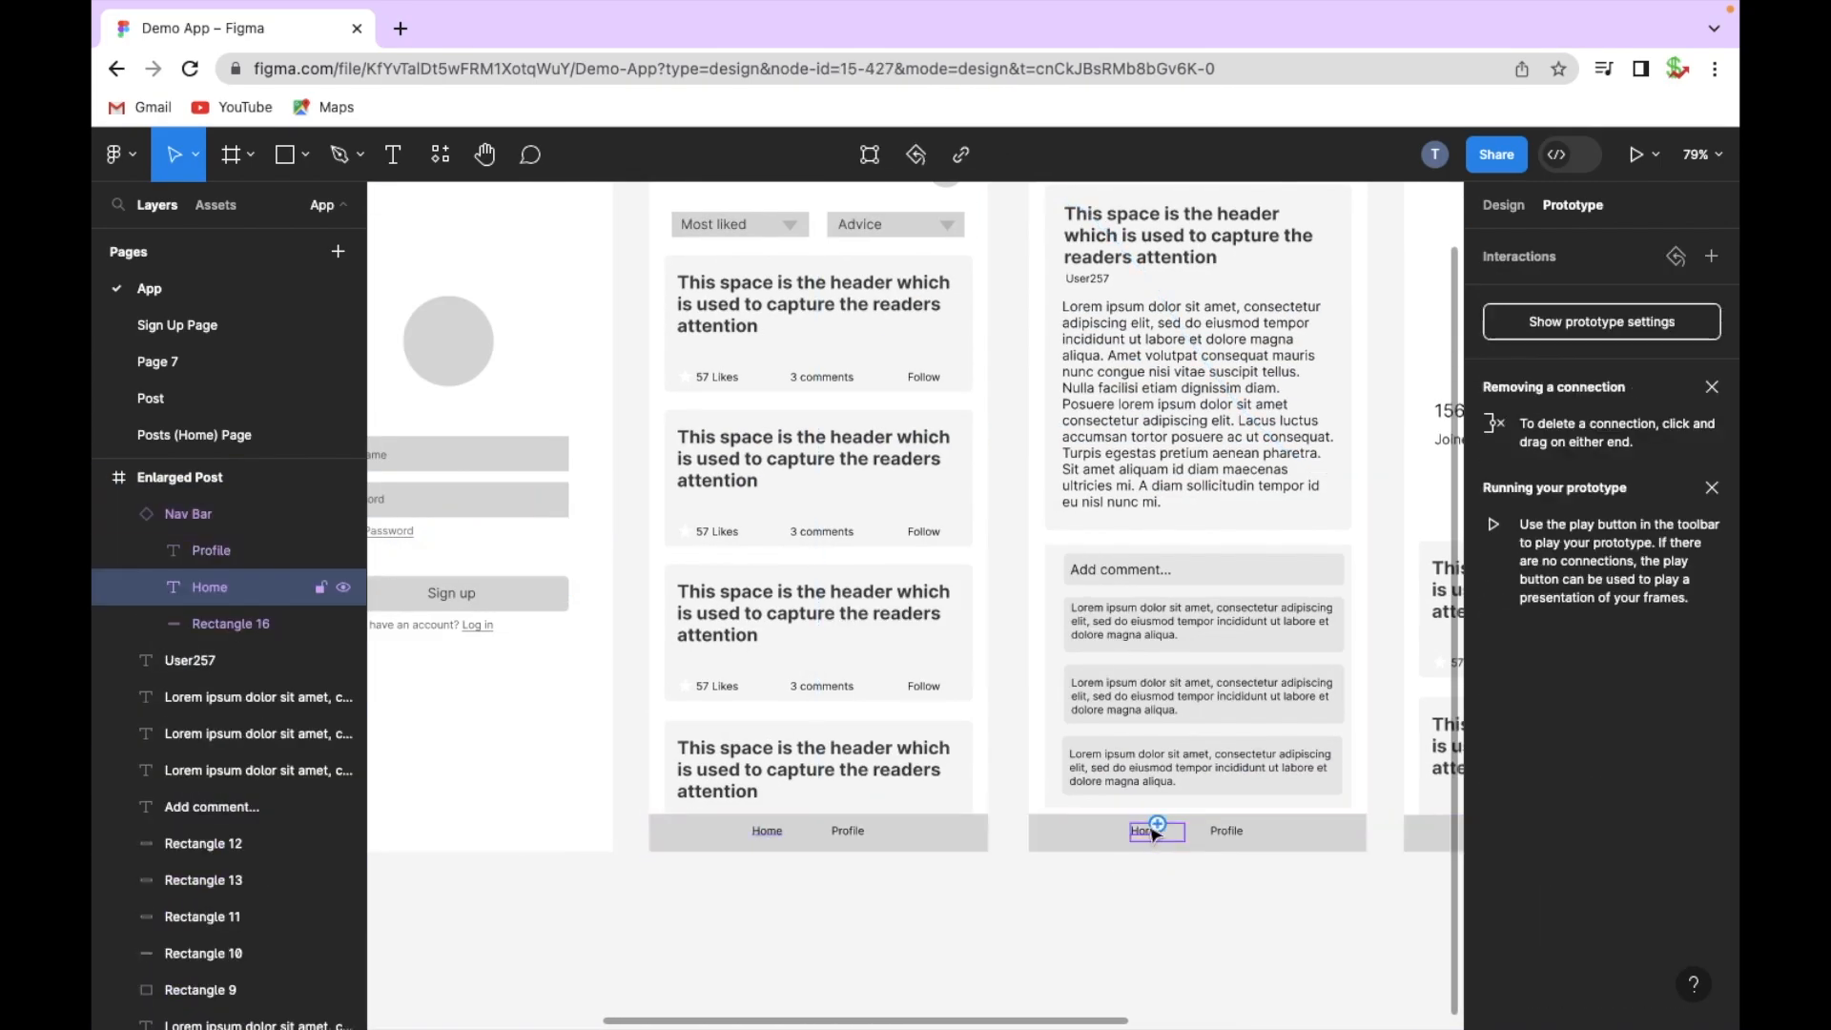
pyautogui.click(1182, 613)
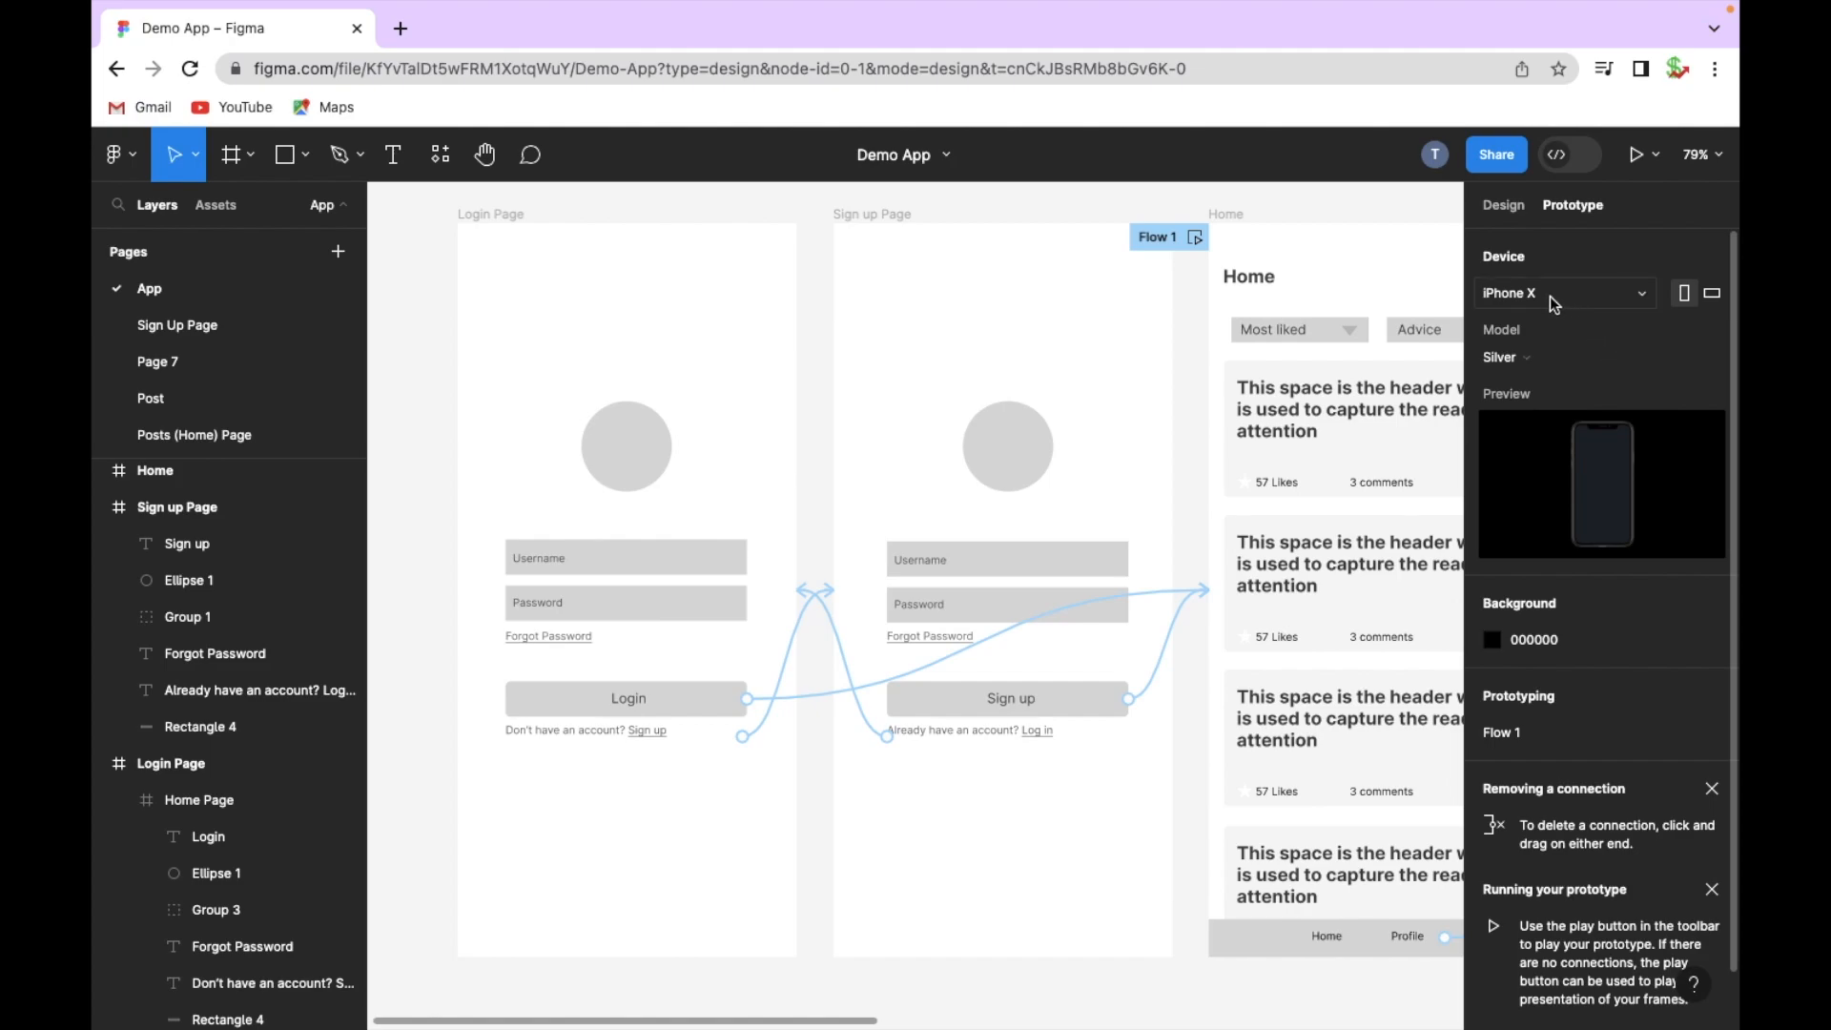
# Step: Try the landscape orientation for the iPhone X device, return to portrait, and check the model options
pyautogui.click(1712, 297)
pyautogui.click(1684, 297)
pyautogui.click(1534, 358)
pyautogui.click(1565, 356)
# Step: Run the prototype and test the login flow, including the Sign up and Log in links and the Login button
pyautogui.click(1634, 154)
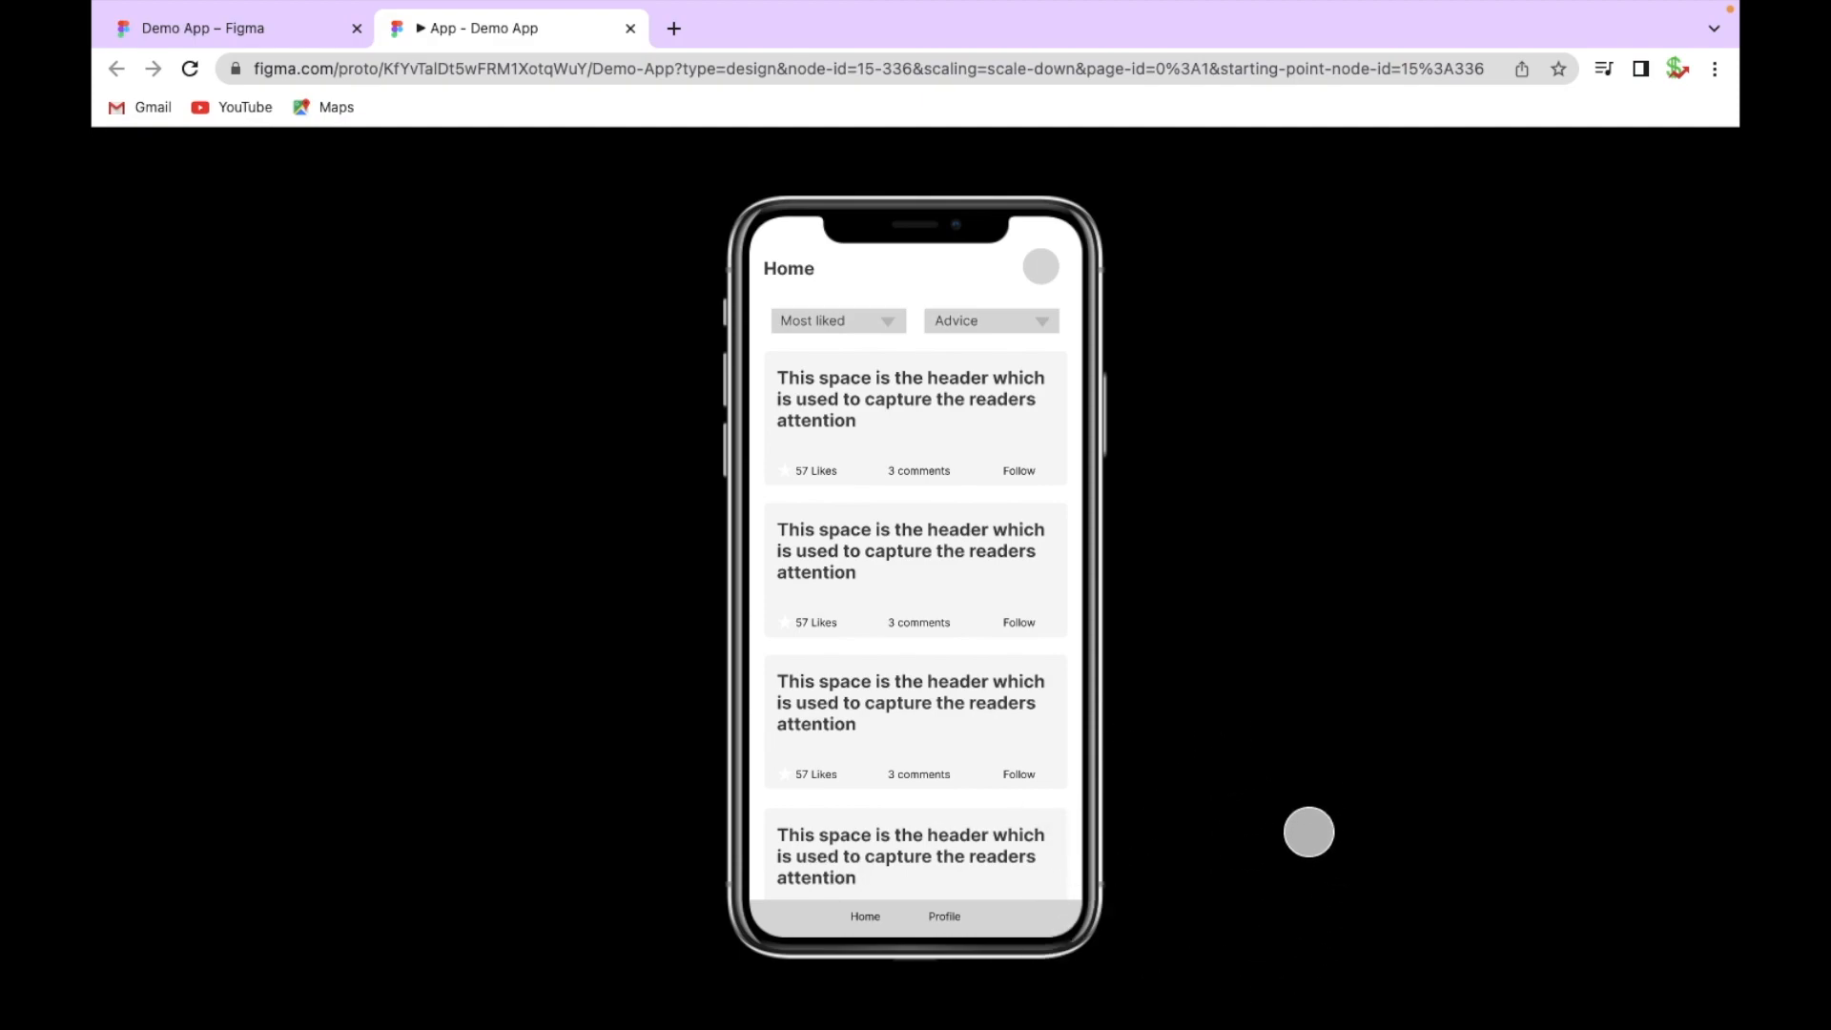
pyautogui.press('Right')
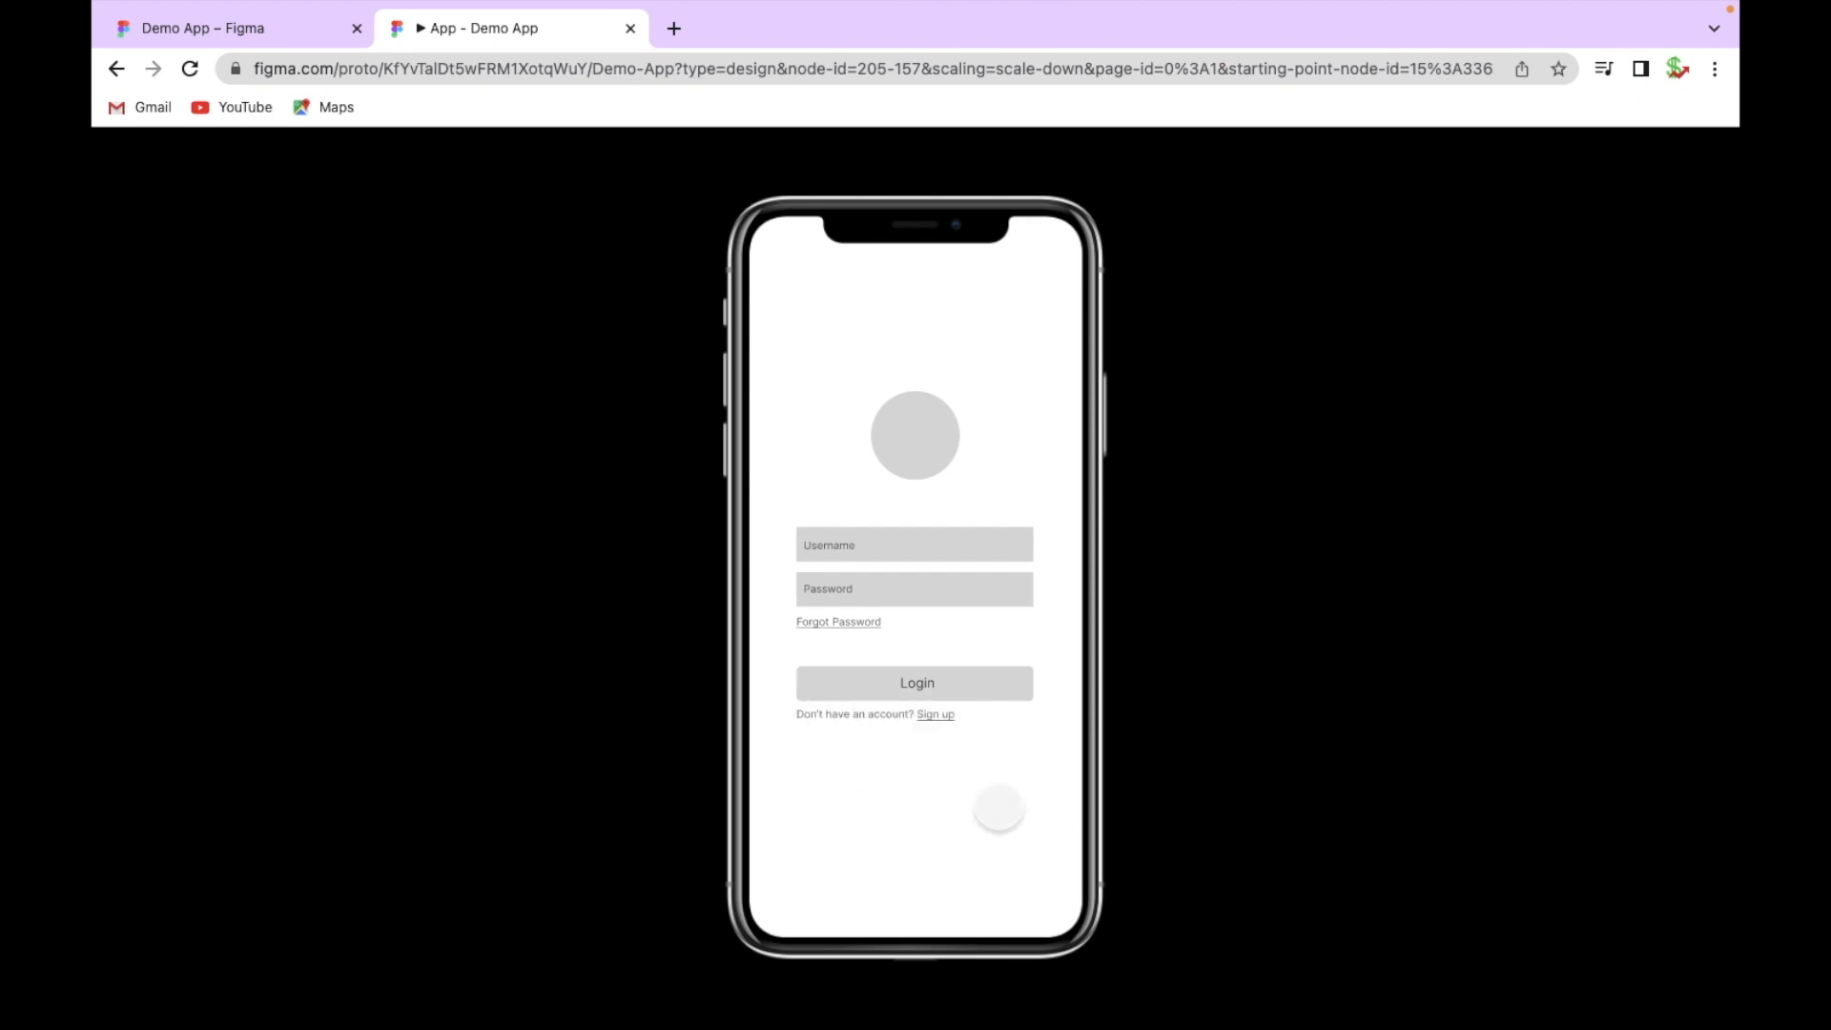
pyautogui.click(854, 722)
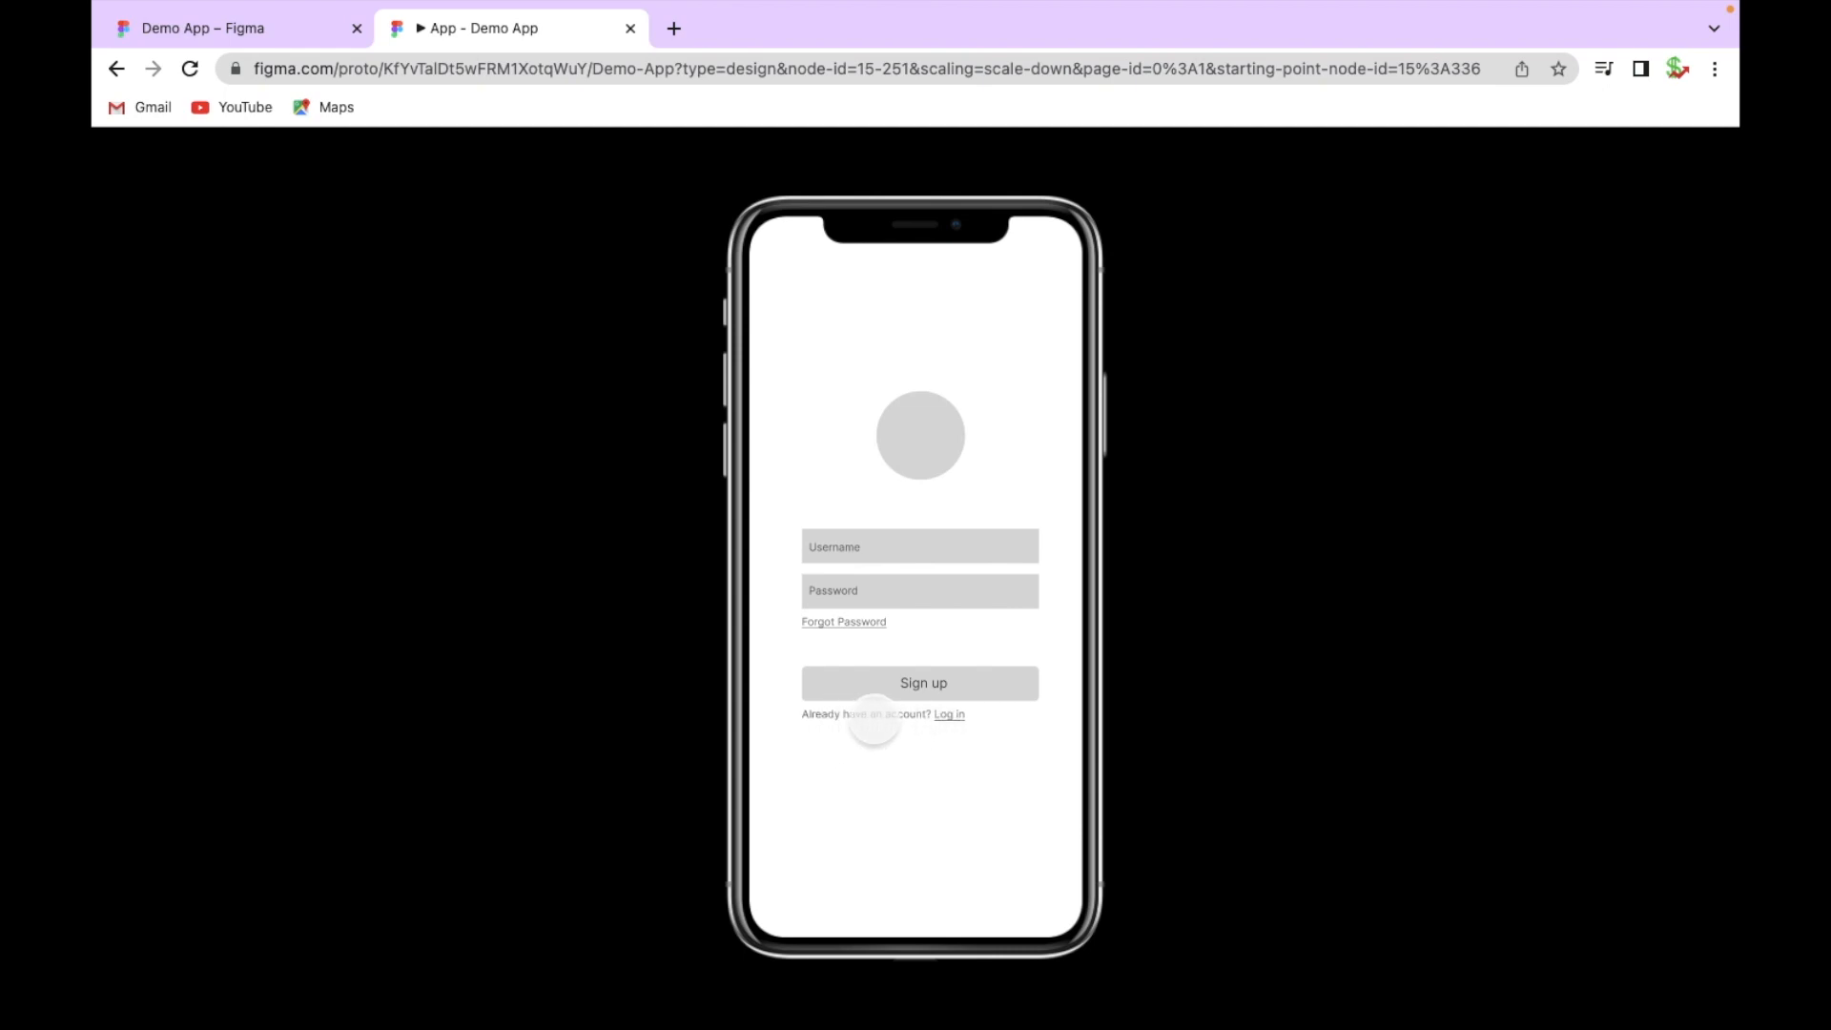
pyautogui.click(876, 717)
pyautogui.click(871, 679)
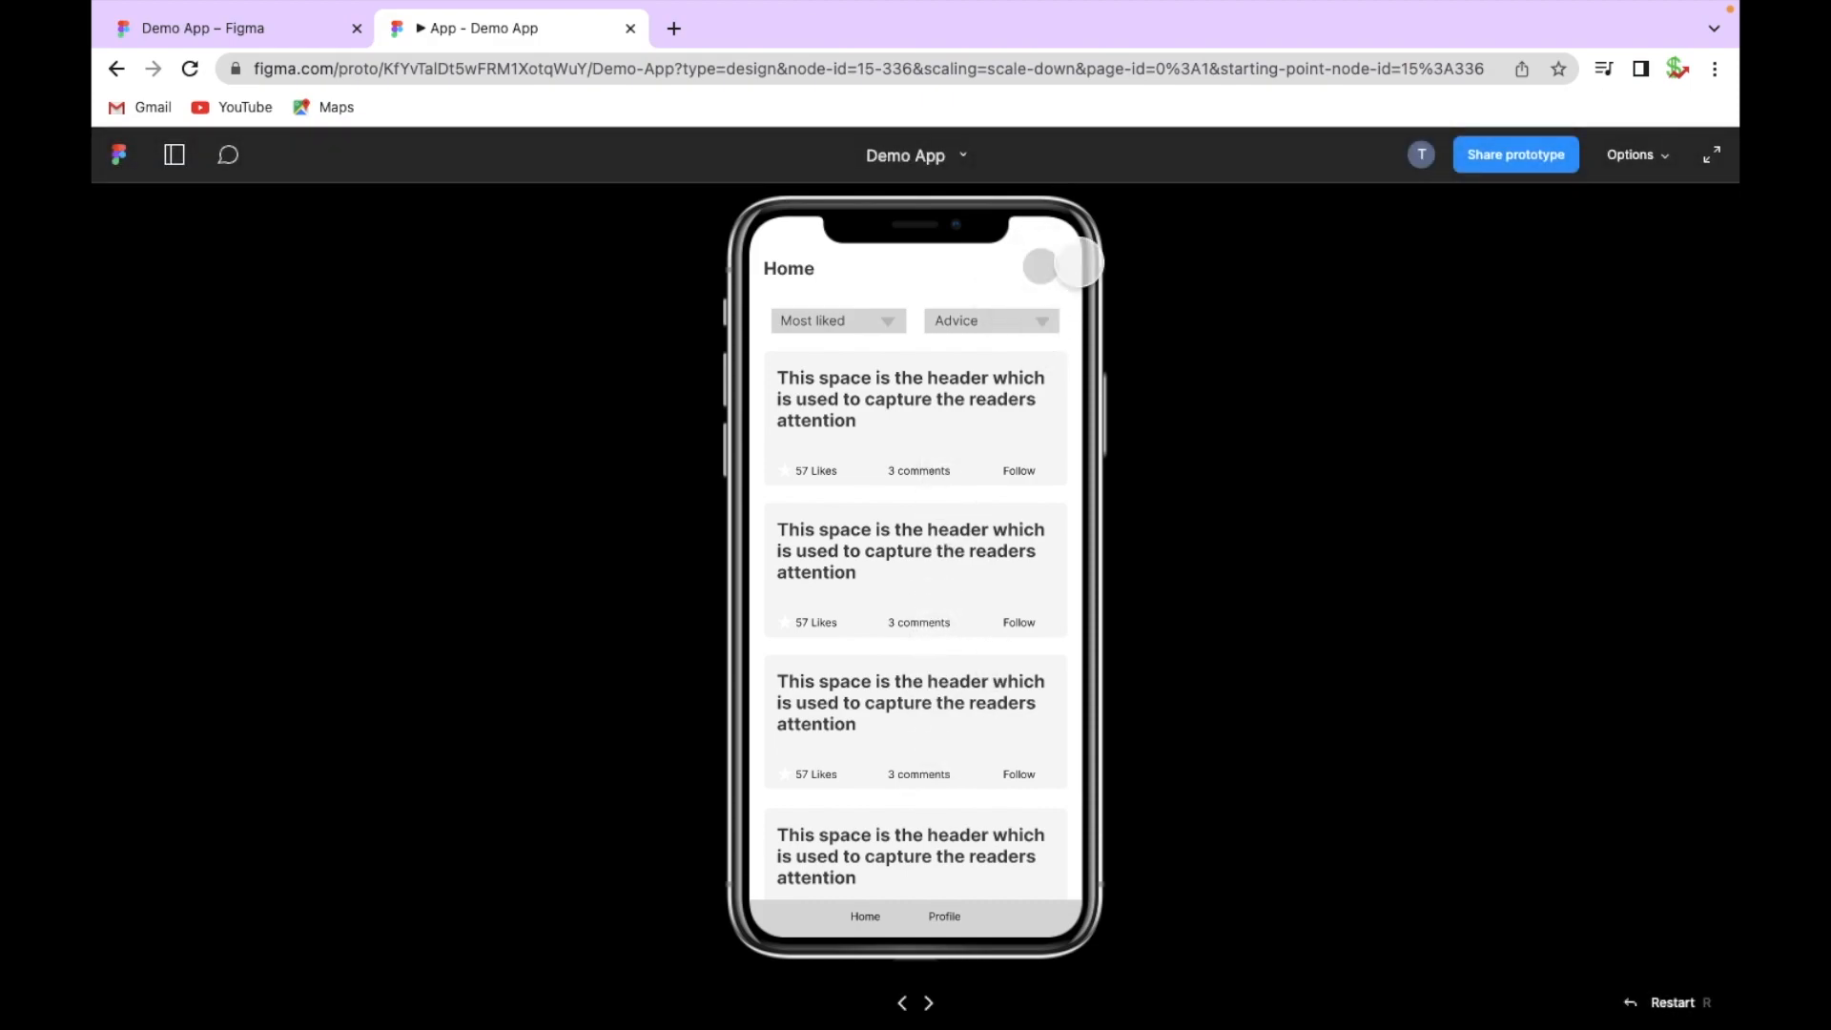
# Step: Test the Home screen's profile picture, the navigation bar's Home link, and opening and leaving the first post
pyautogui.click(1042, 269)
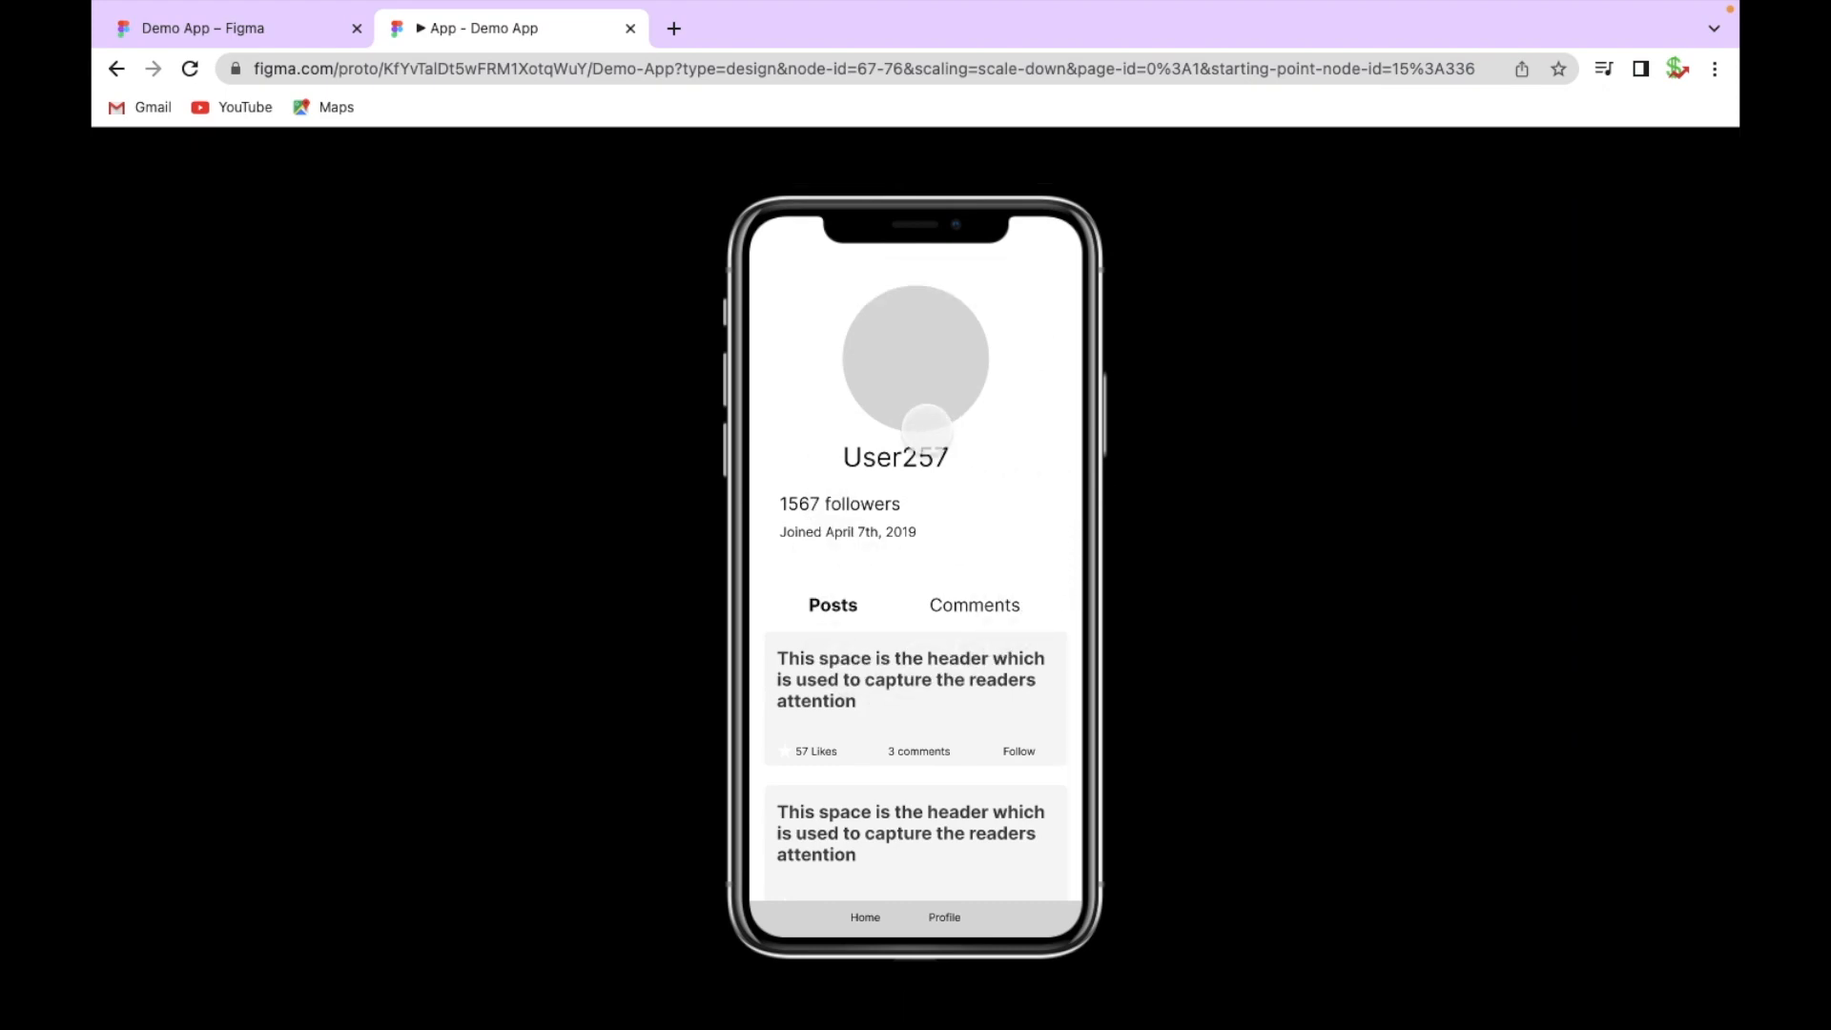
pyautogui.click(865, 911)
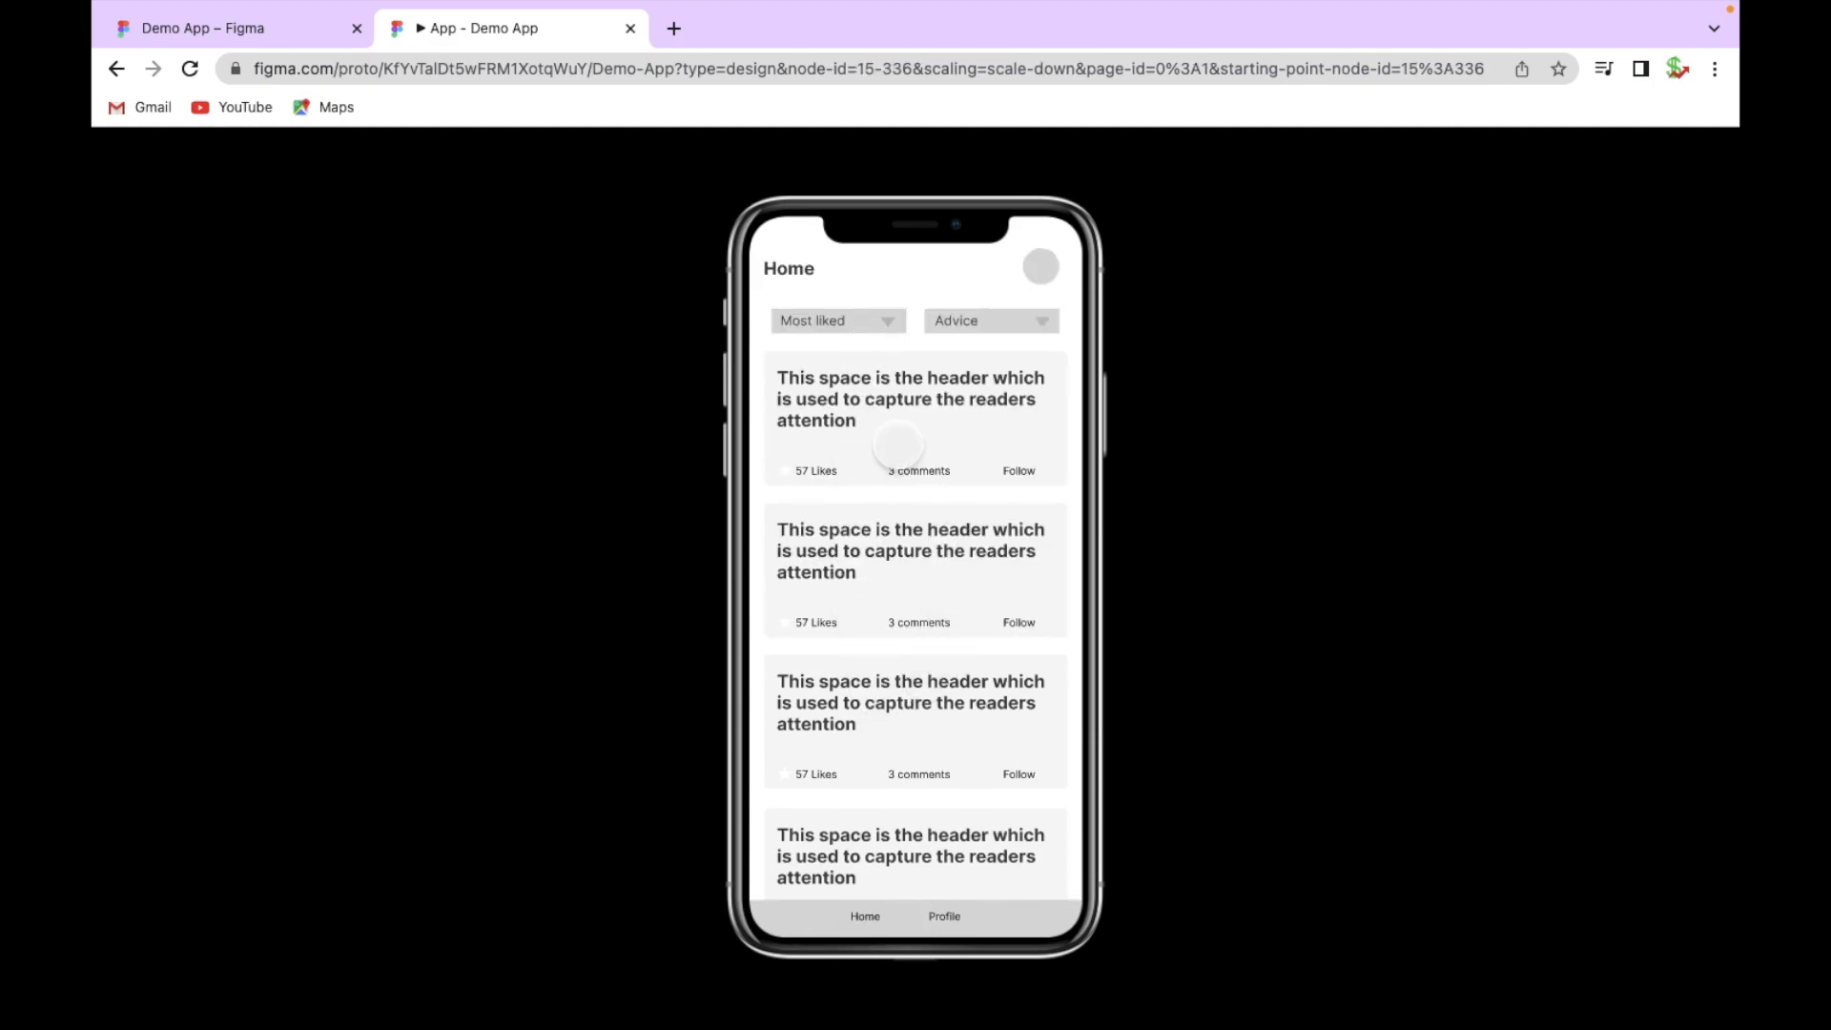
pyautogui.click(931, 430)
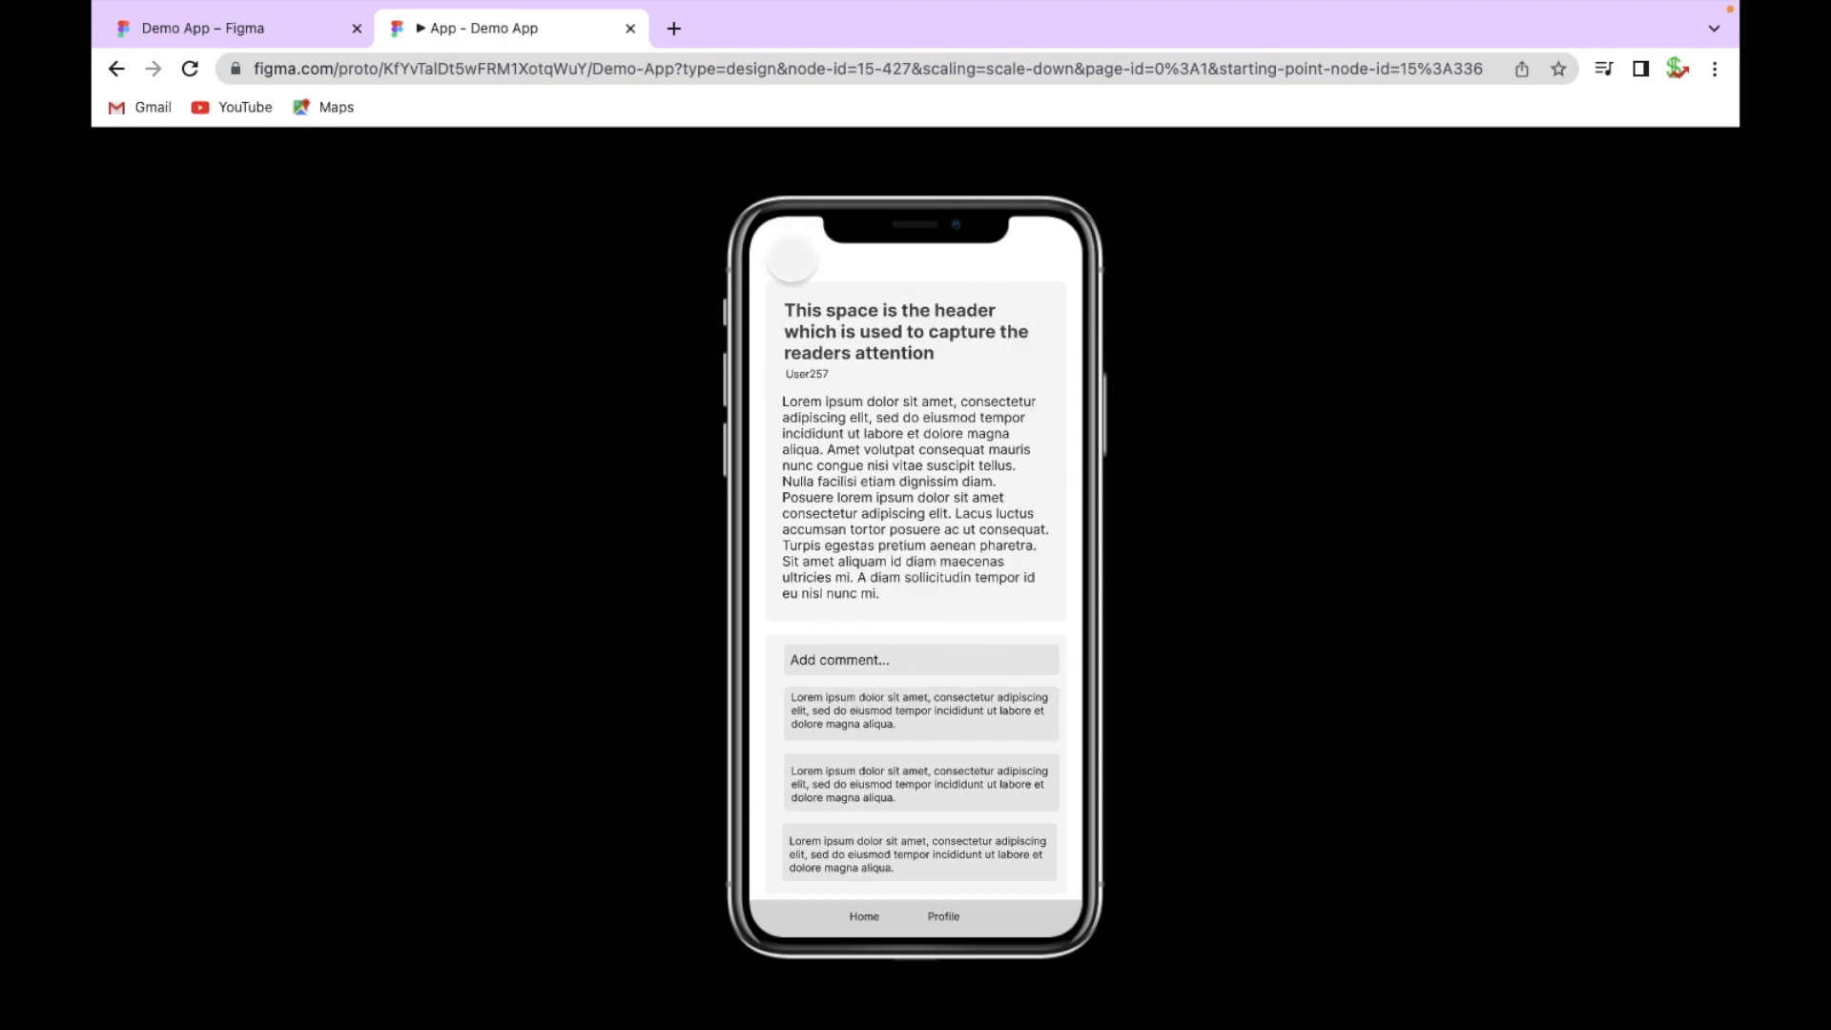
pyautogui.click(791, 258)
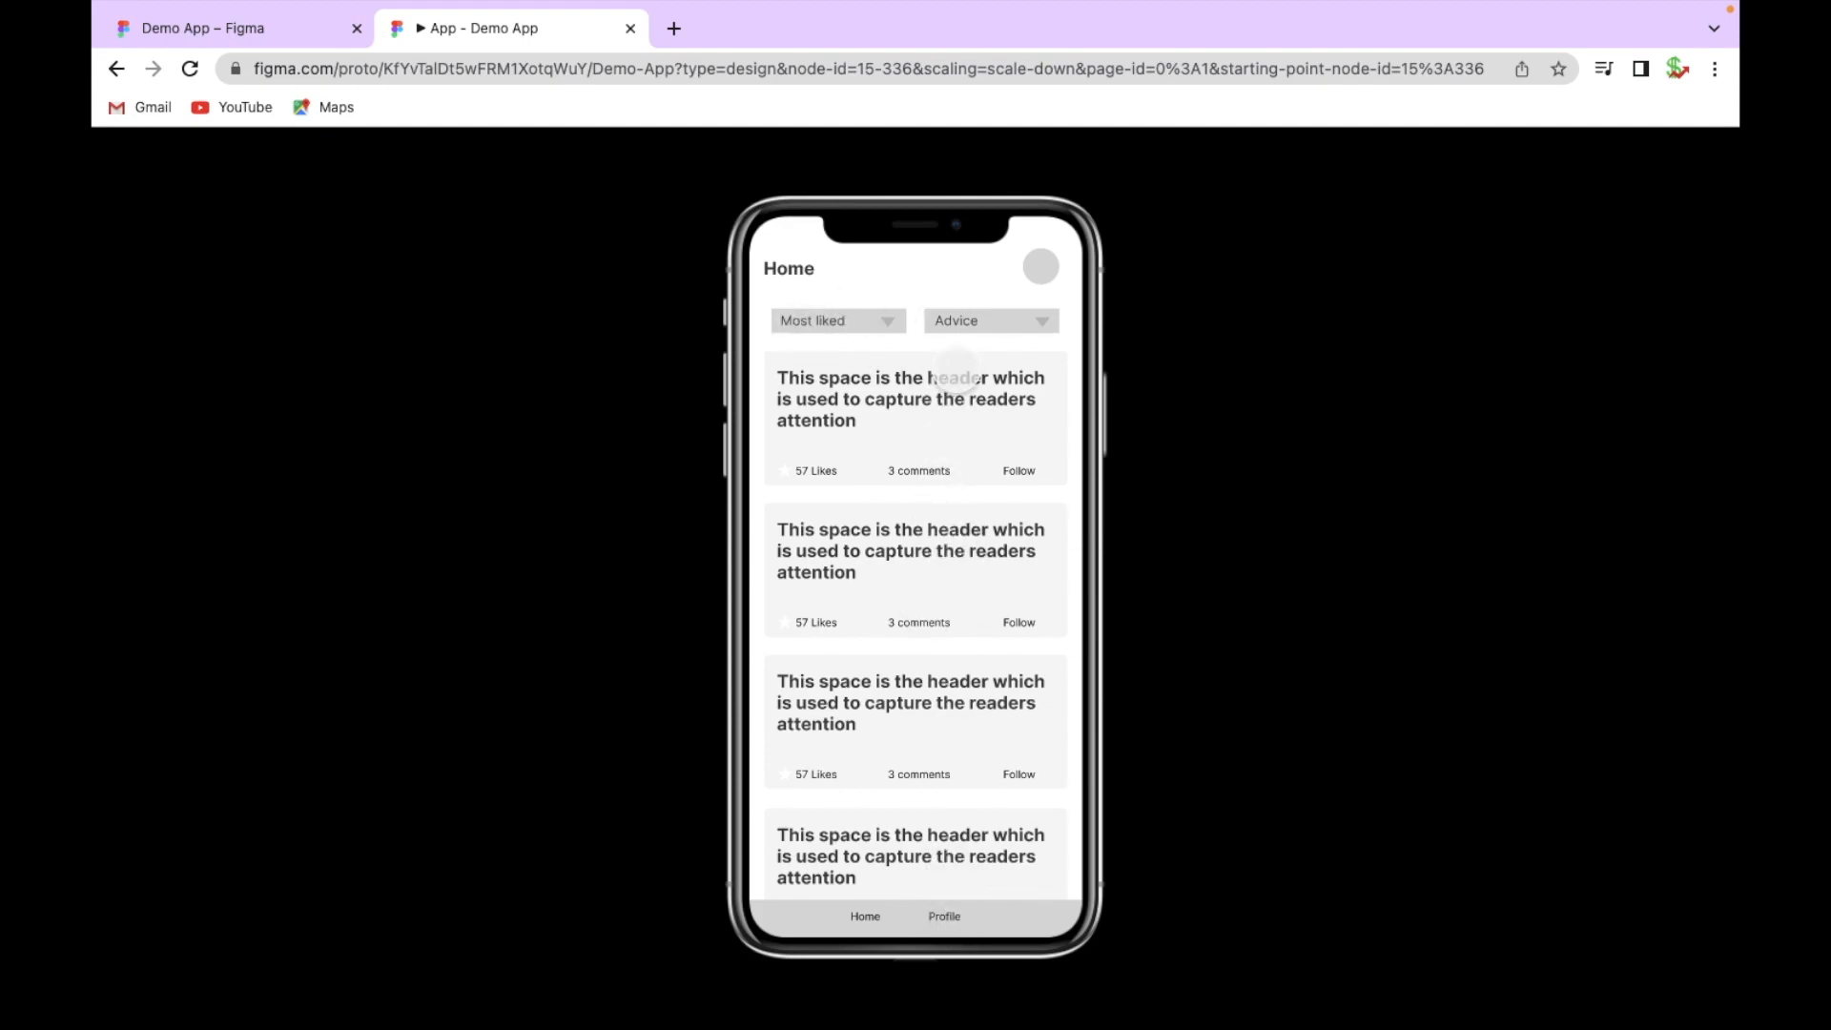
# Step: Test the navigation bar's Profile link and the switch between Comments and Posts on the profile screen
pyautogui.click(946, 923)
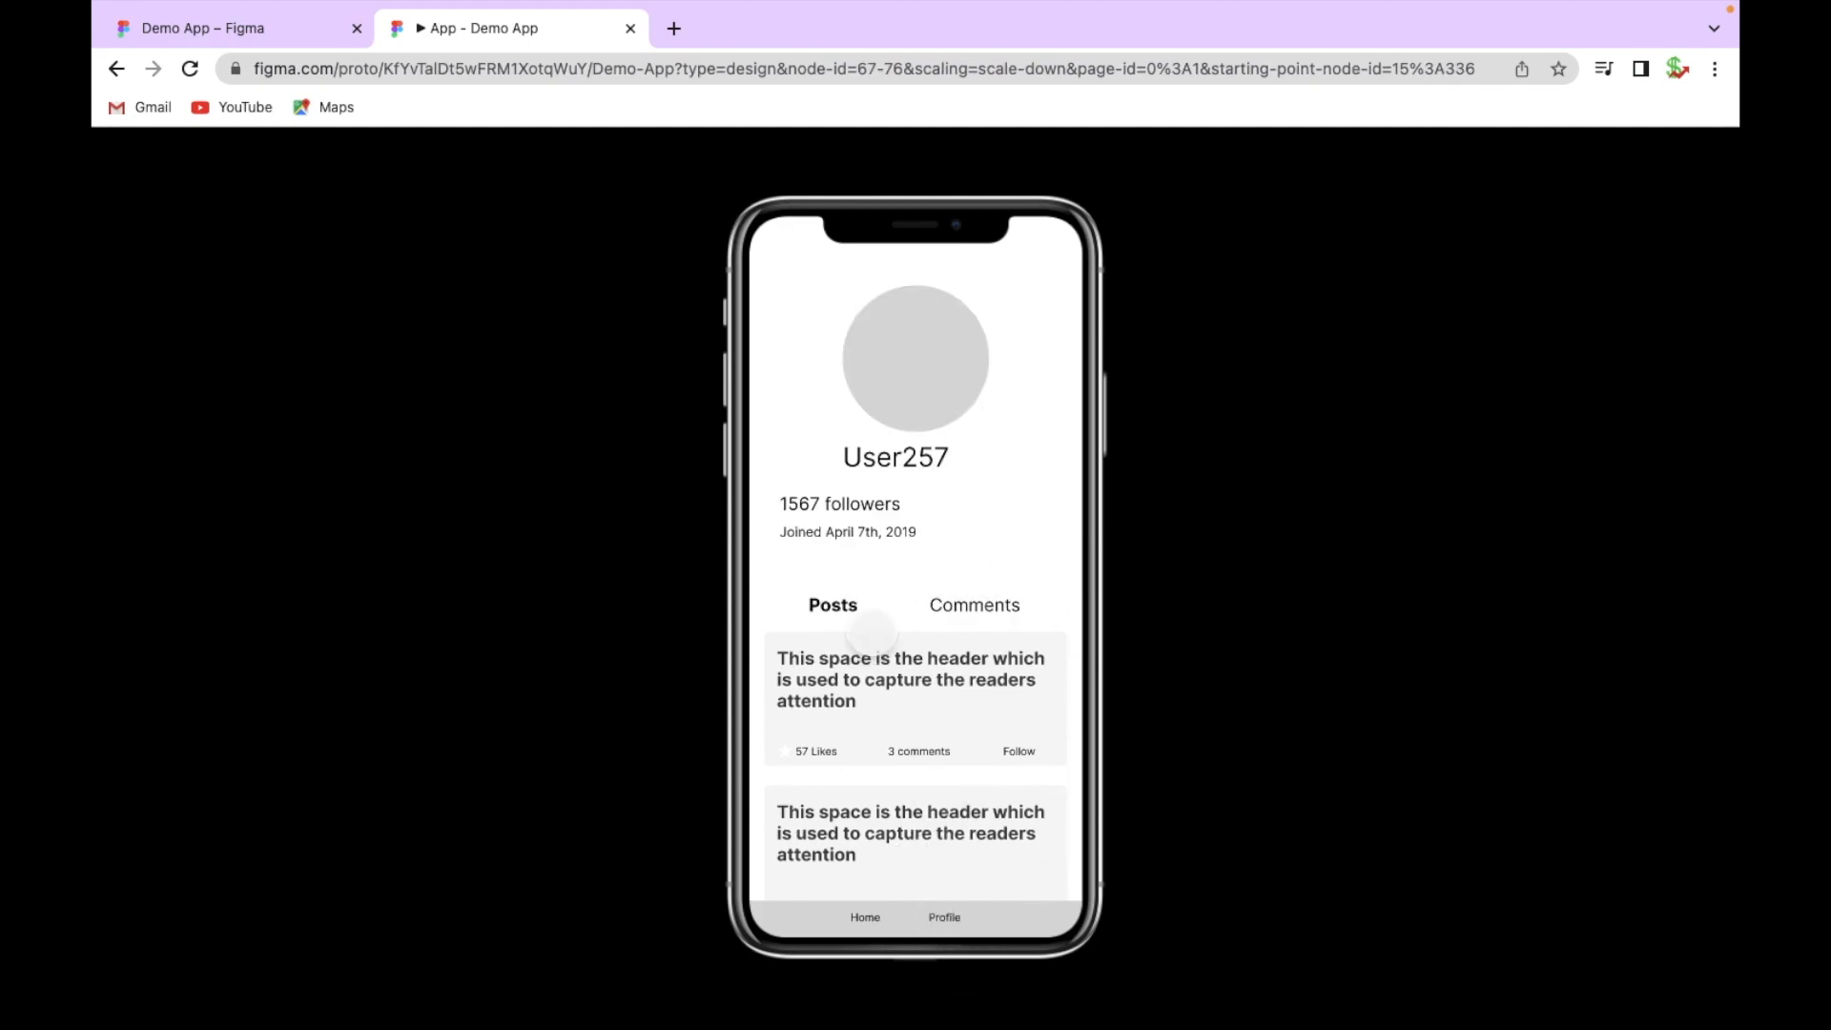
pyautogui.click(996, 603)
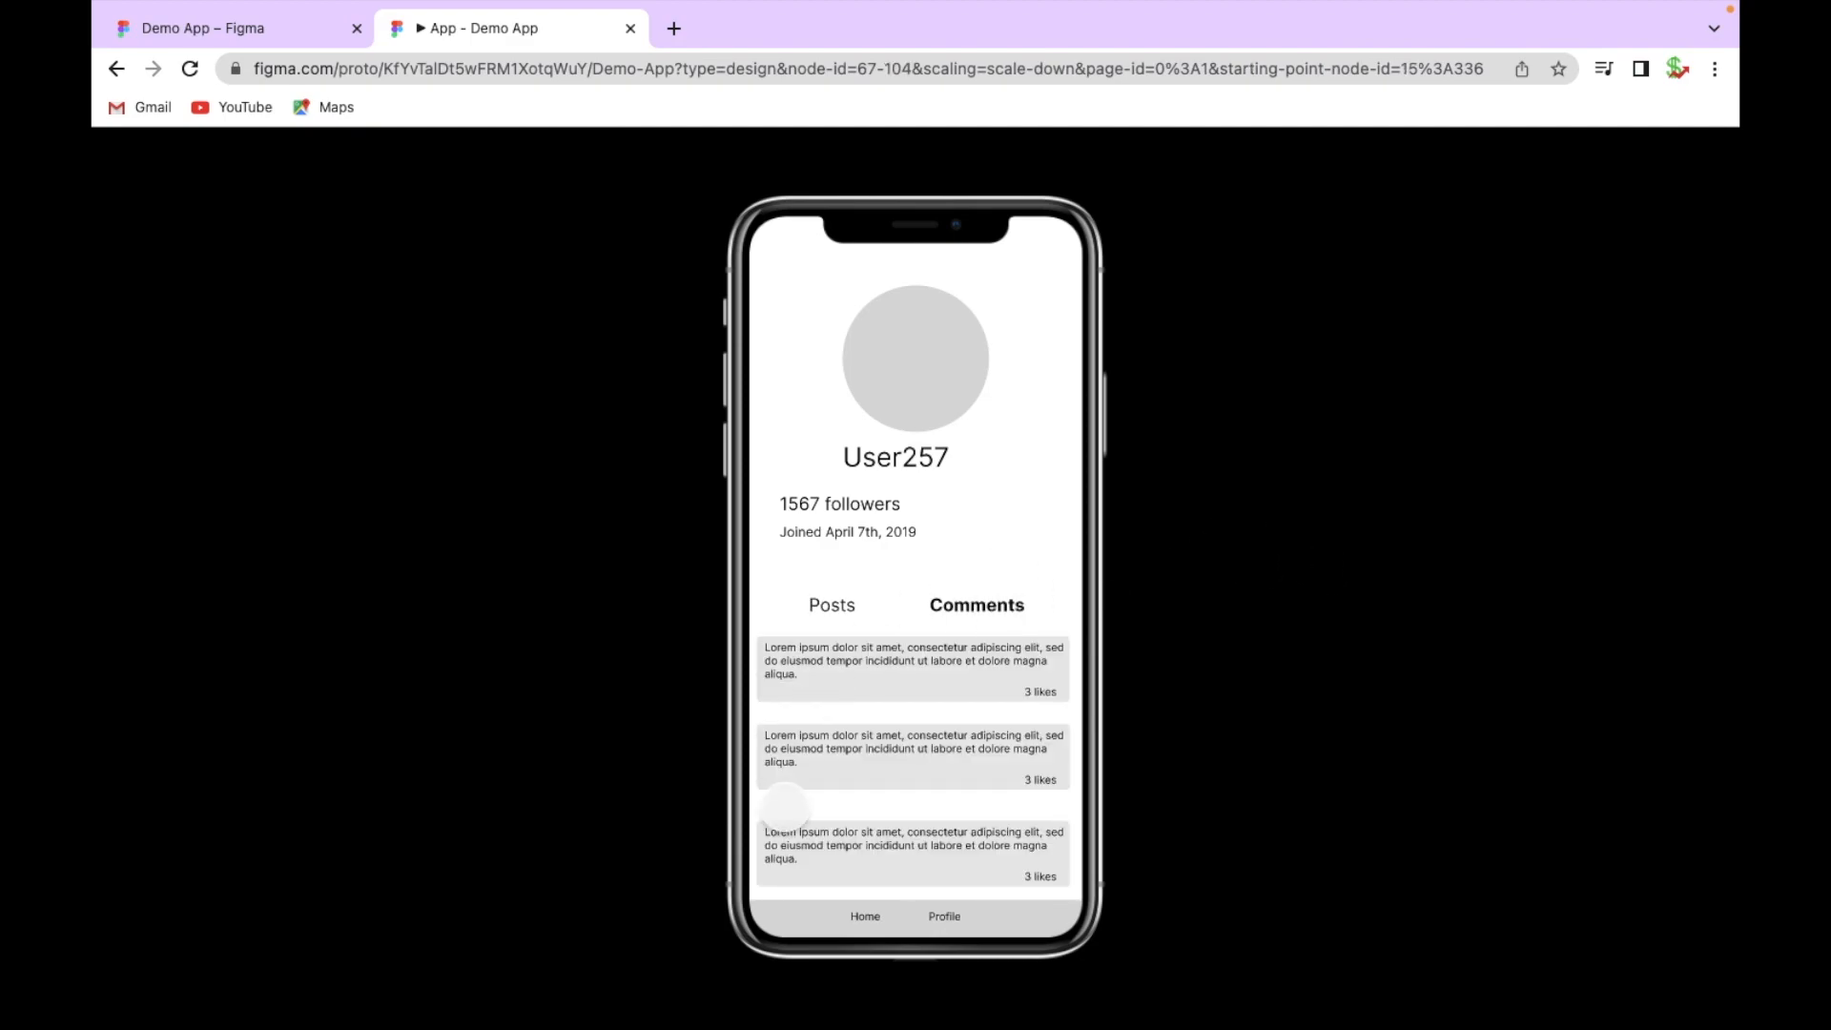
pyautogui.click(834, 606)
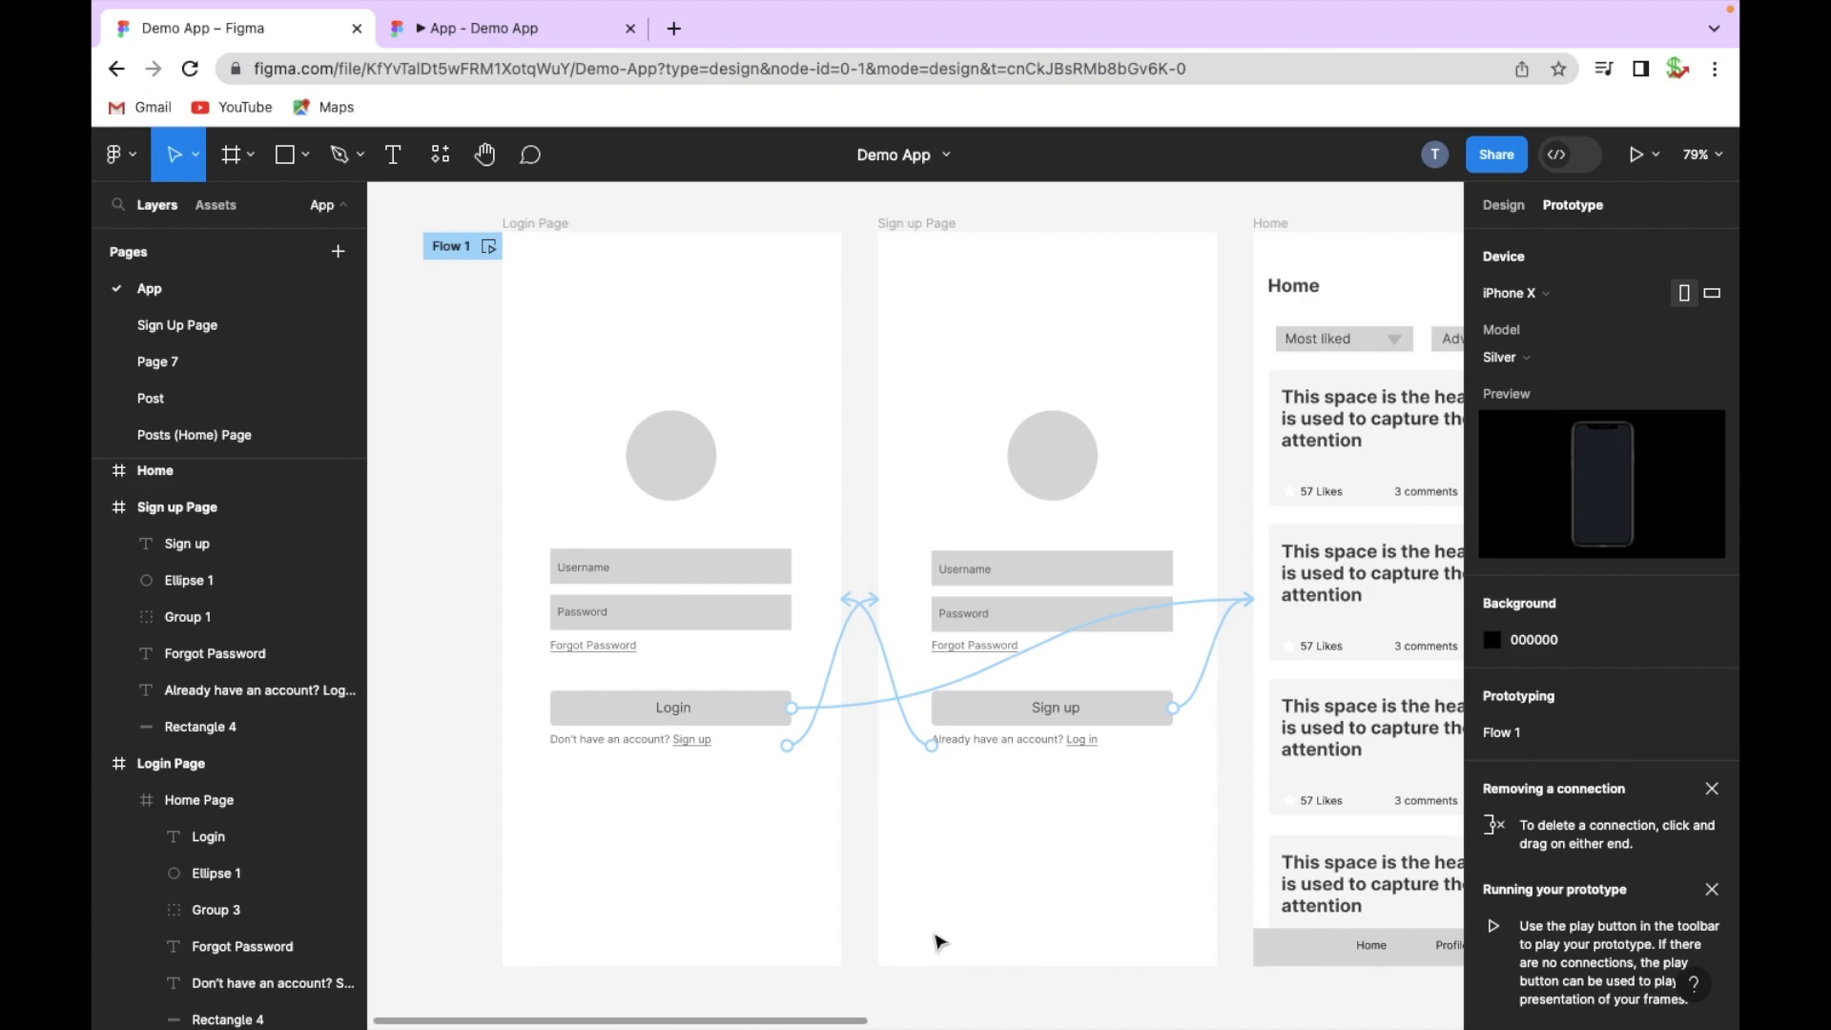
pyautogui.hscroll(5, 937, 942)
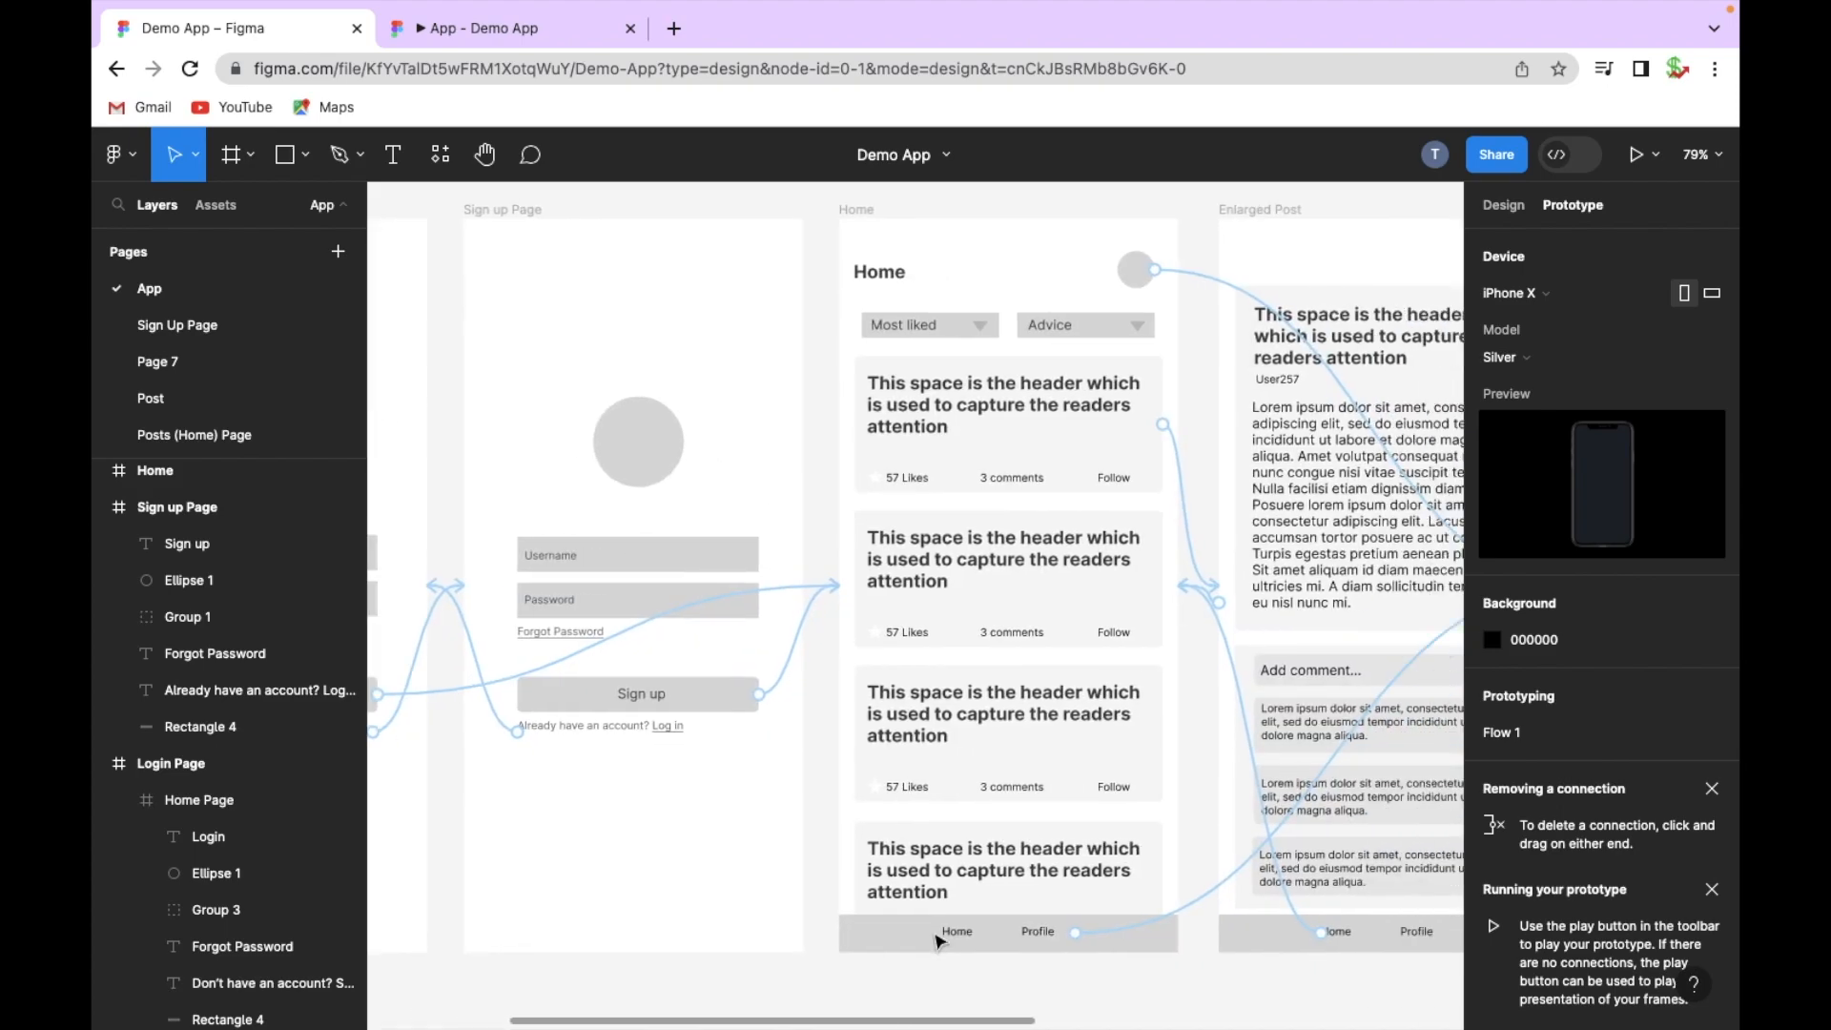
# Step: Set the Home frame's scroll overflow to Vertical in its prototype scroll behavior
pyautogui.scroll(-3, 1075, 438)
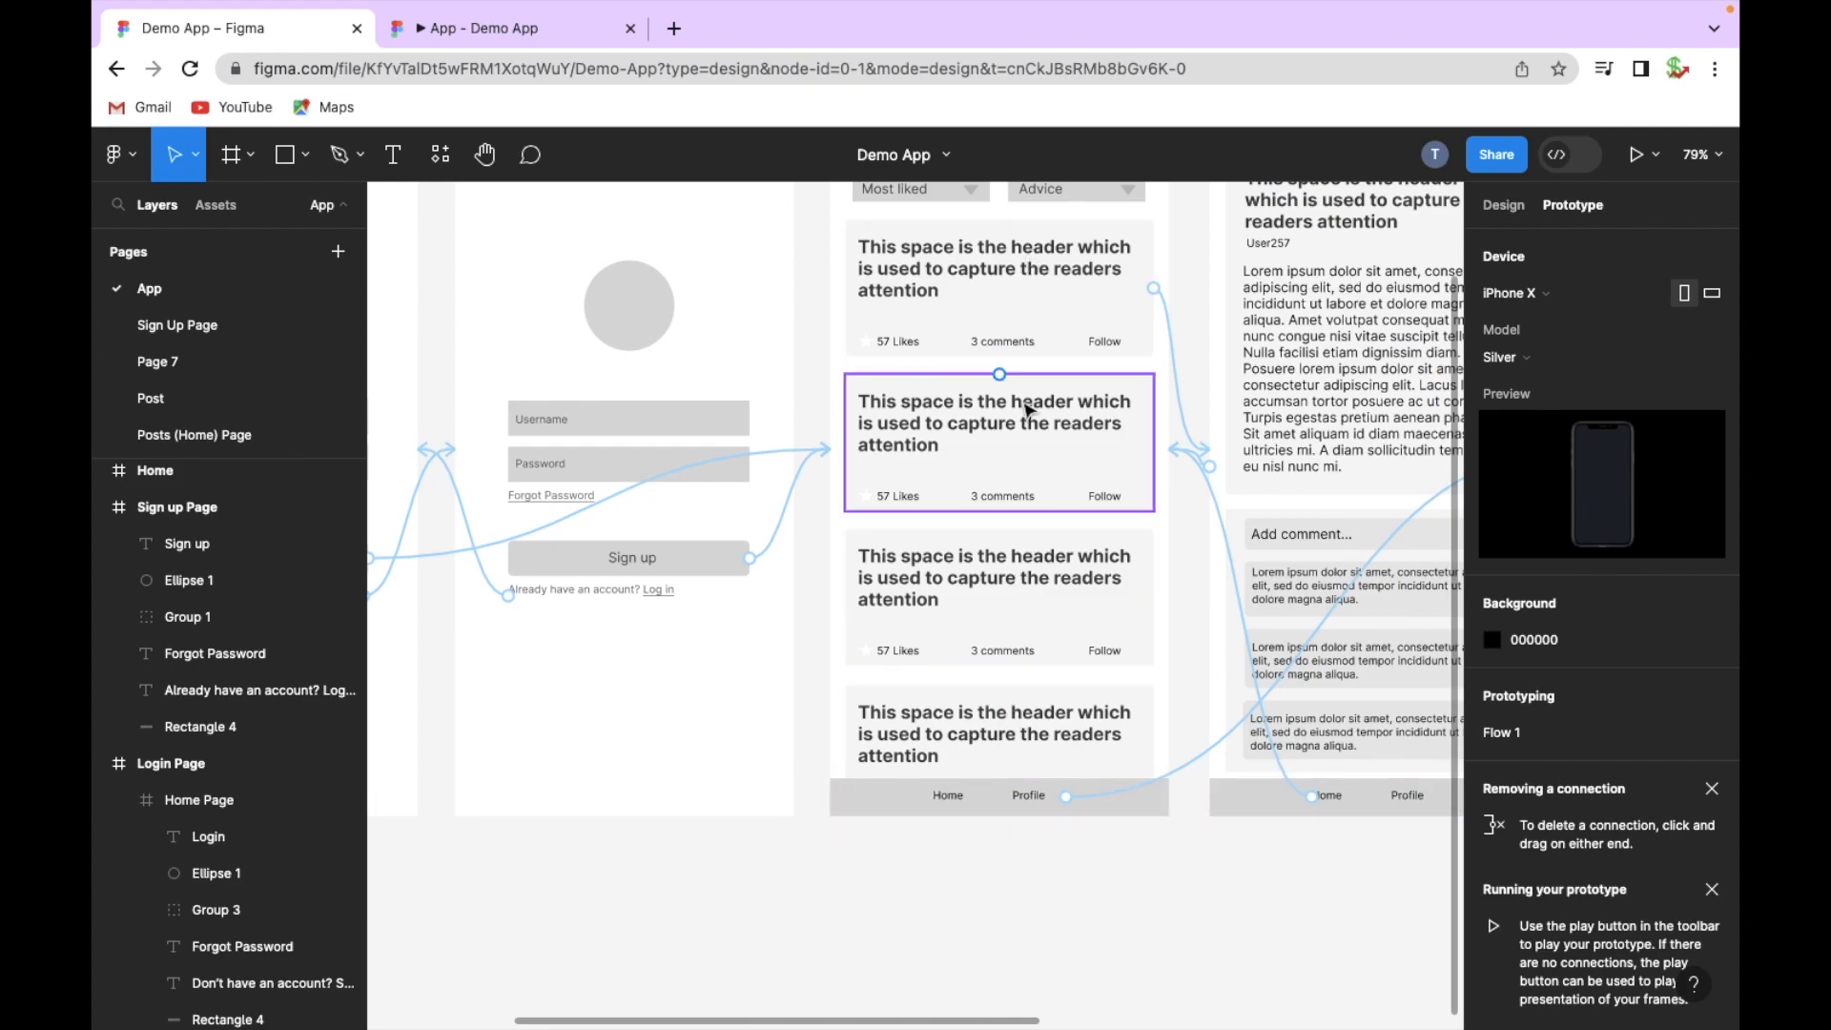
pyautogui.scroll(3, 1026, 792)
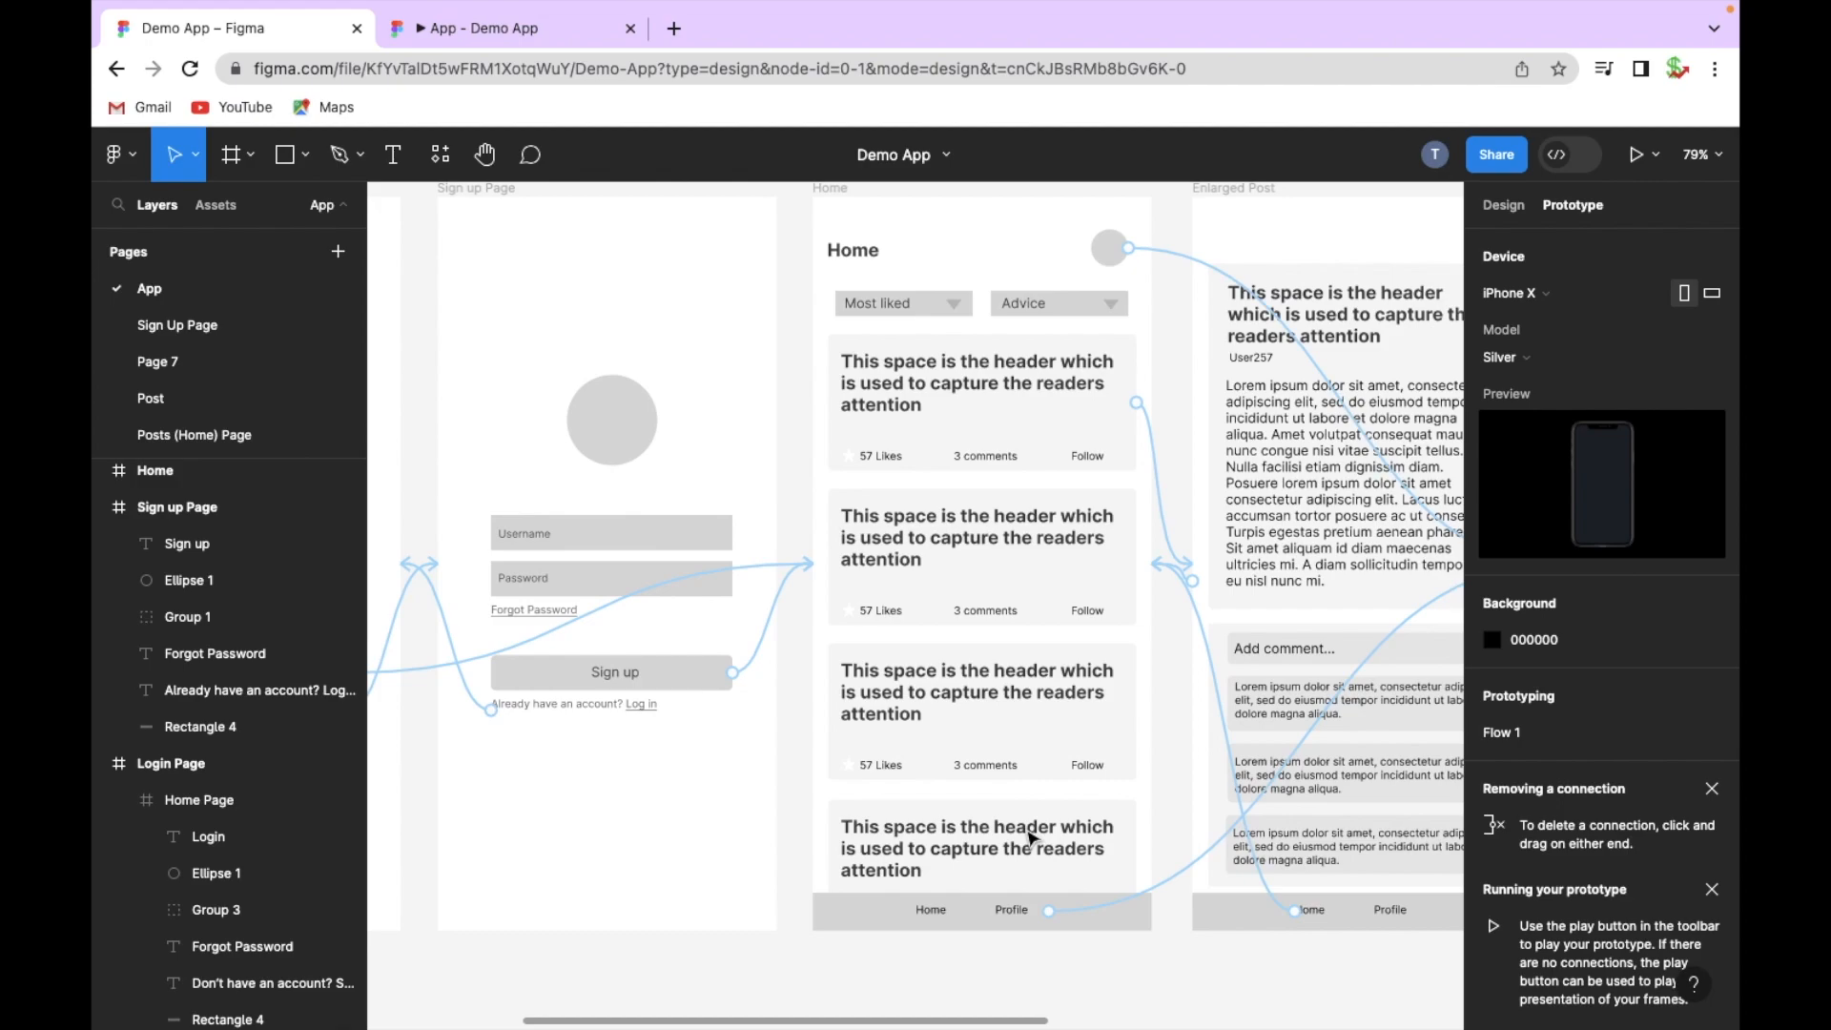
pyautogui.scroll(-2, 1030, 839)
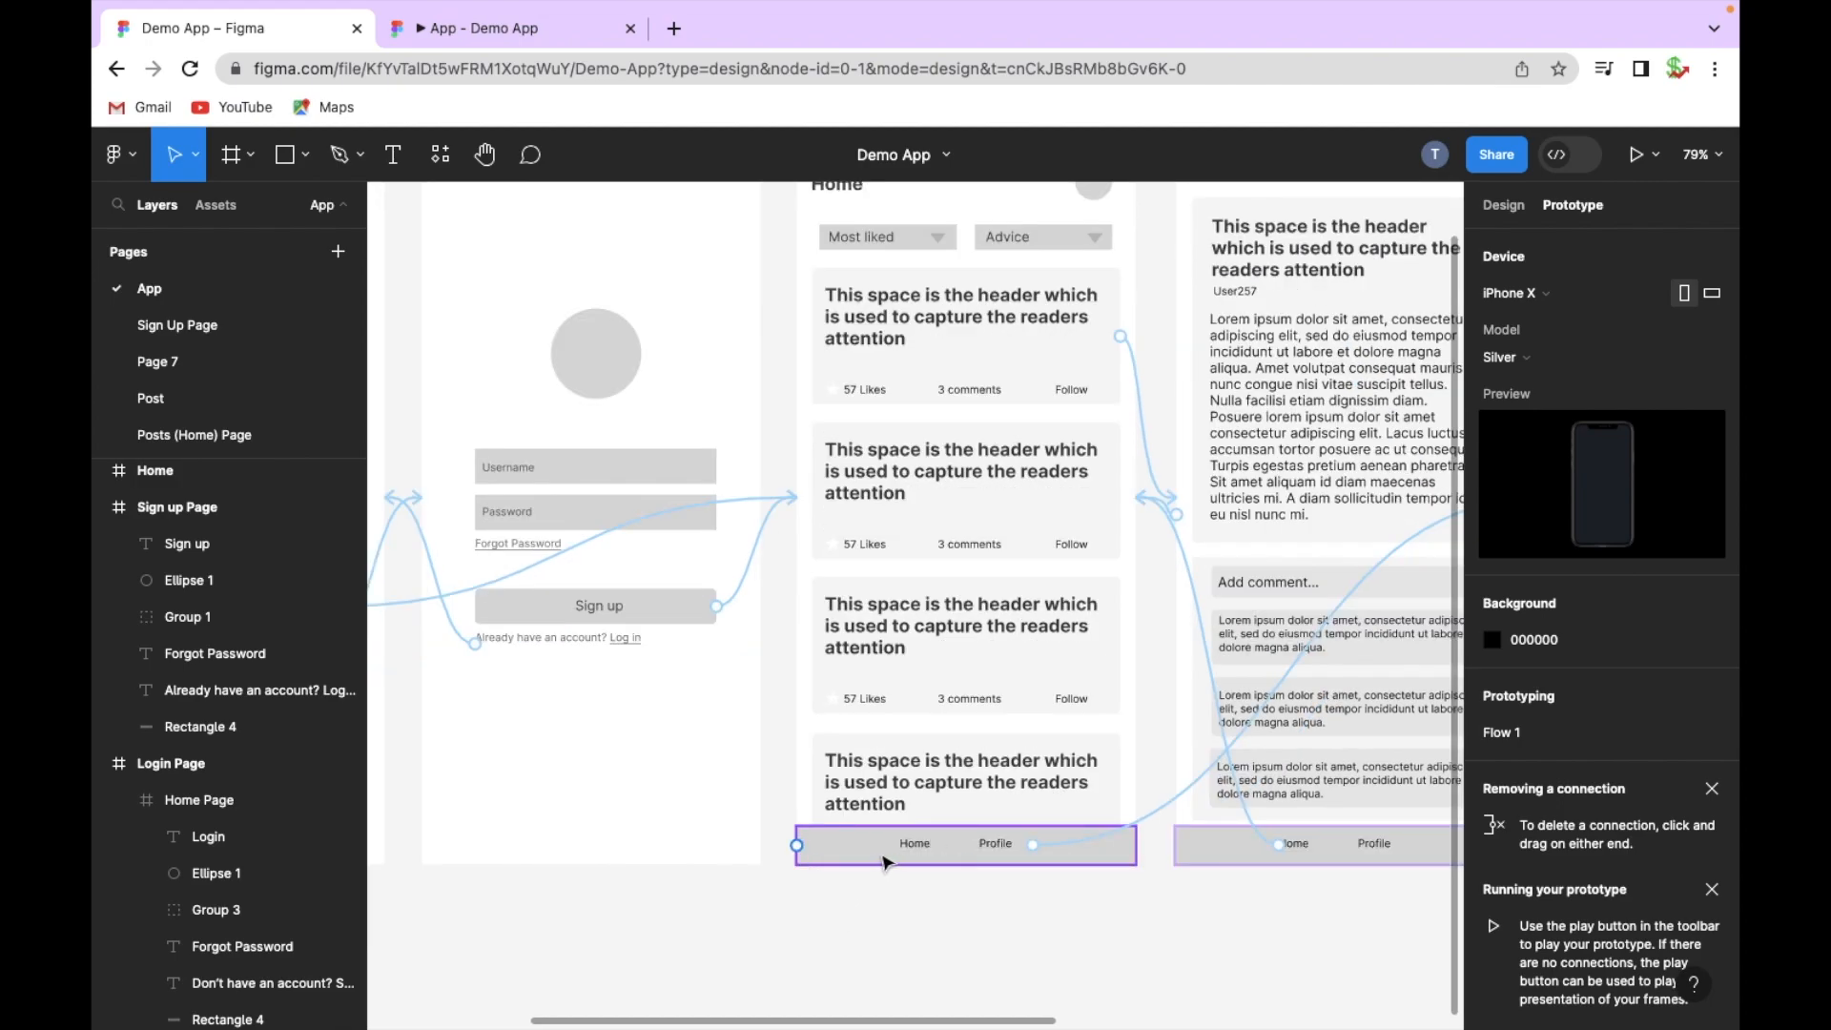
pyautogui.scroll(-2, 903, 891)
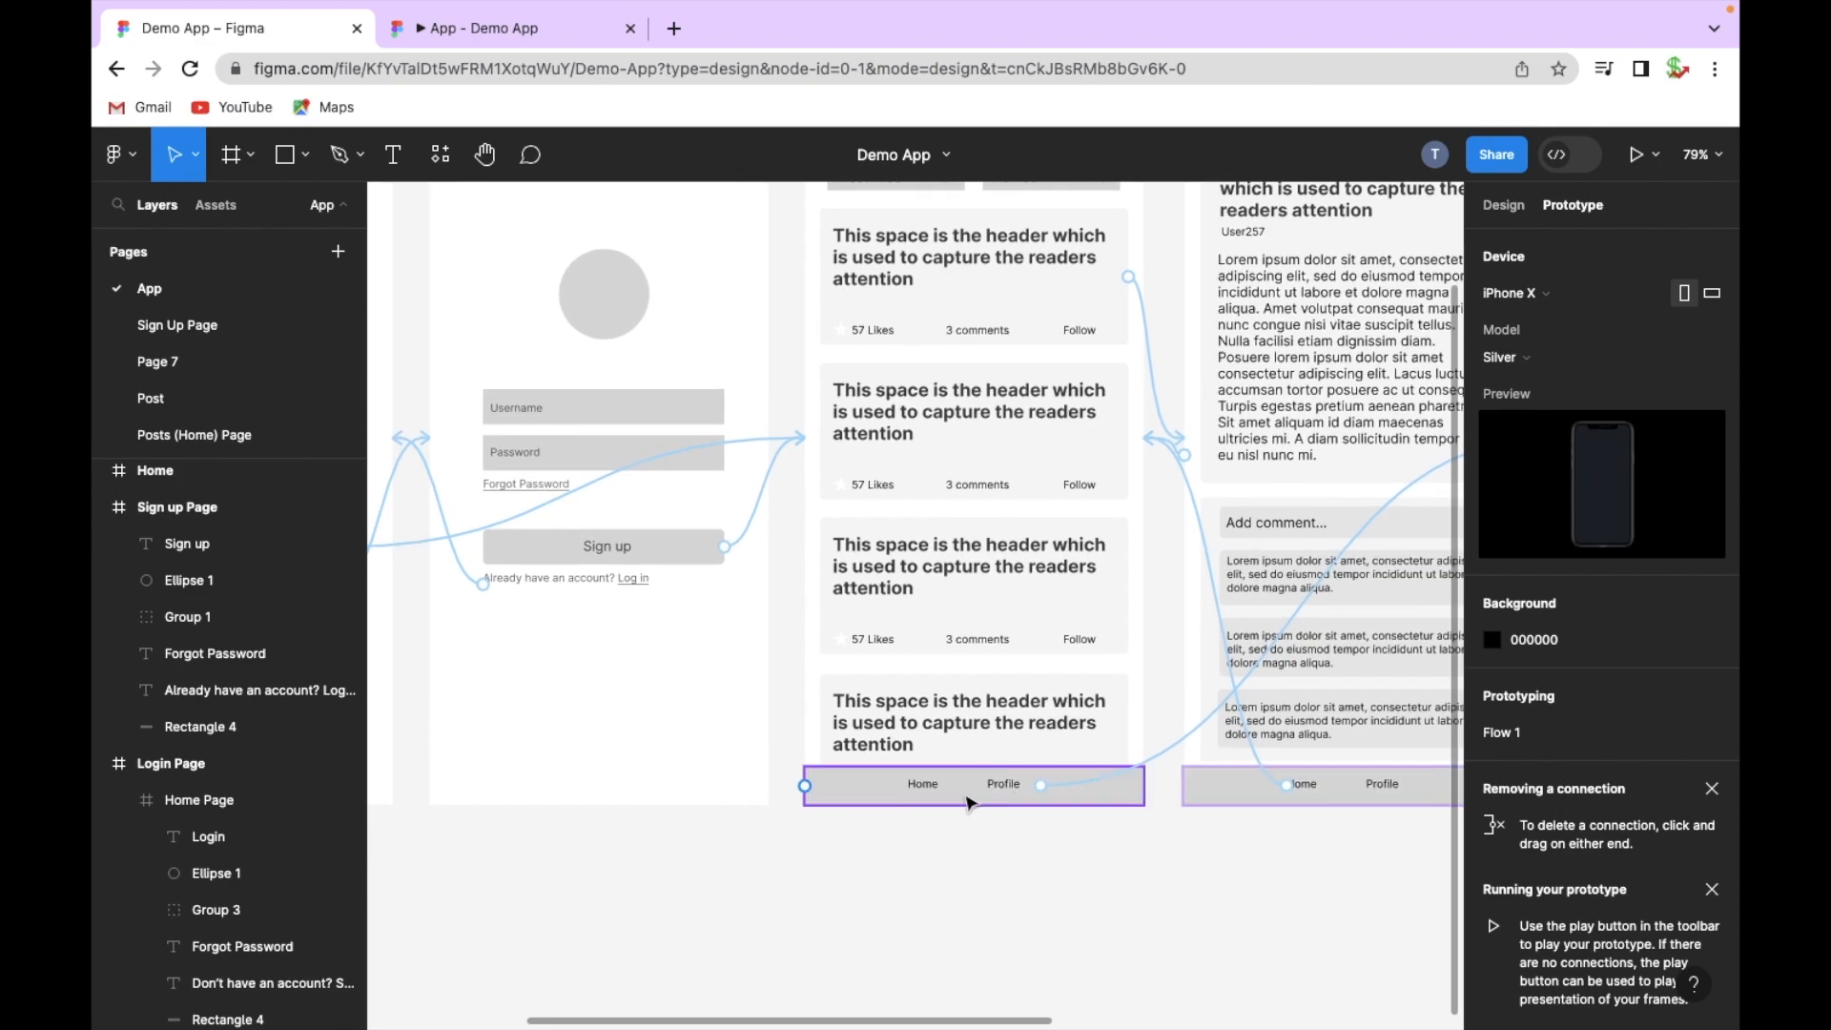
pyautogui.scroll(3, 1006, 884)
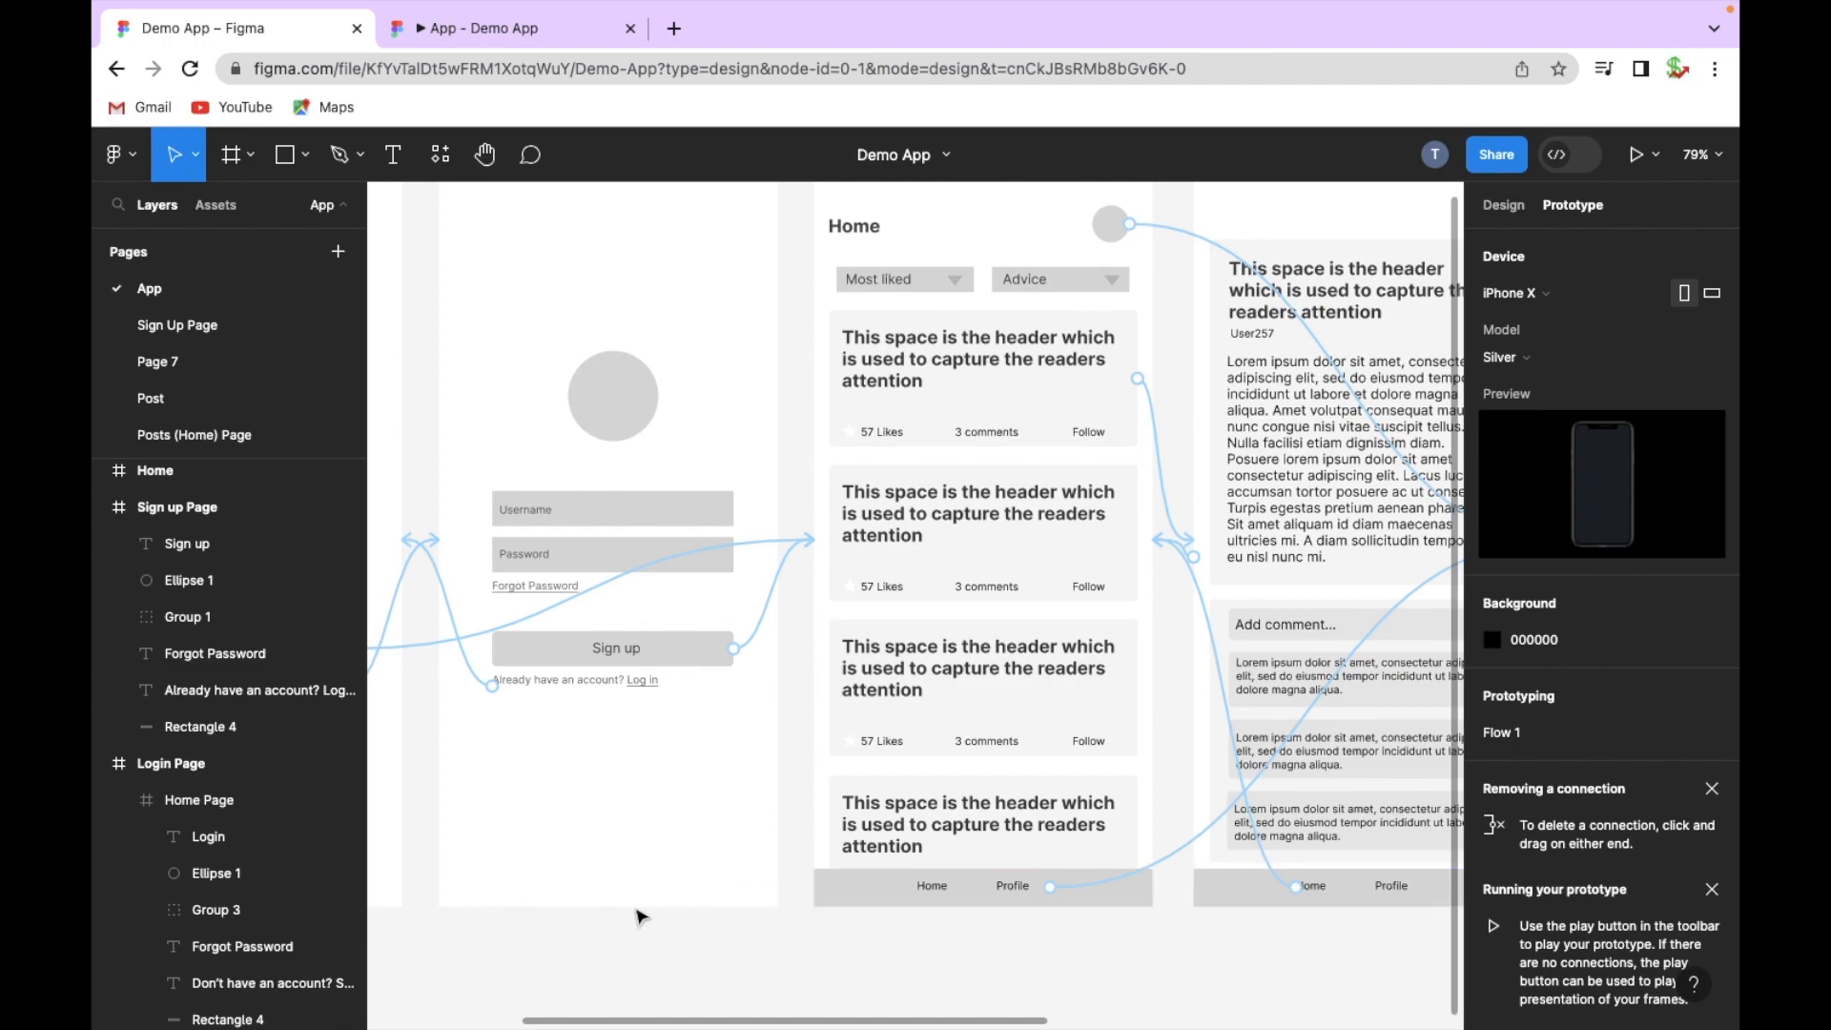
pyautogui.hscroll(-3, 639, 915)
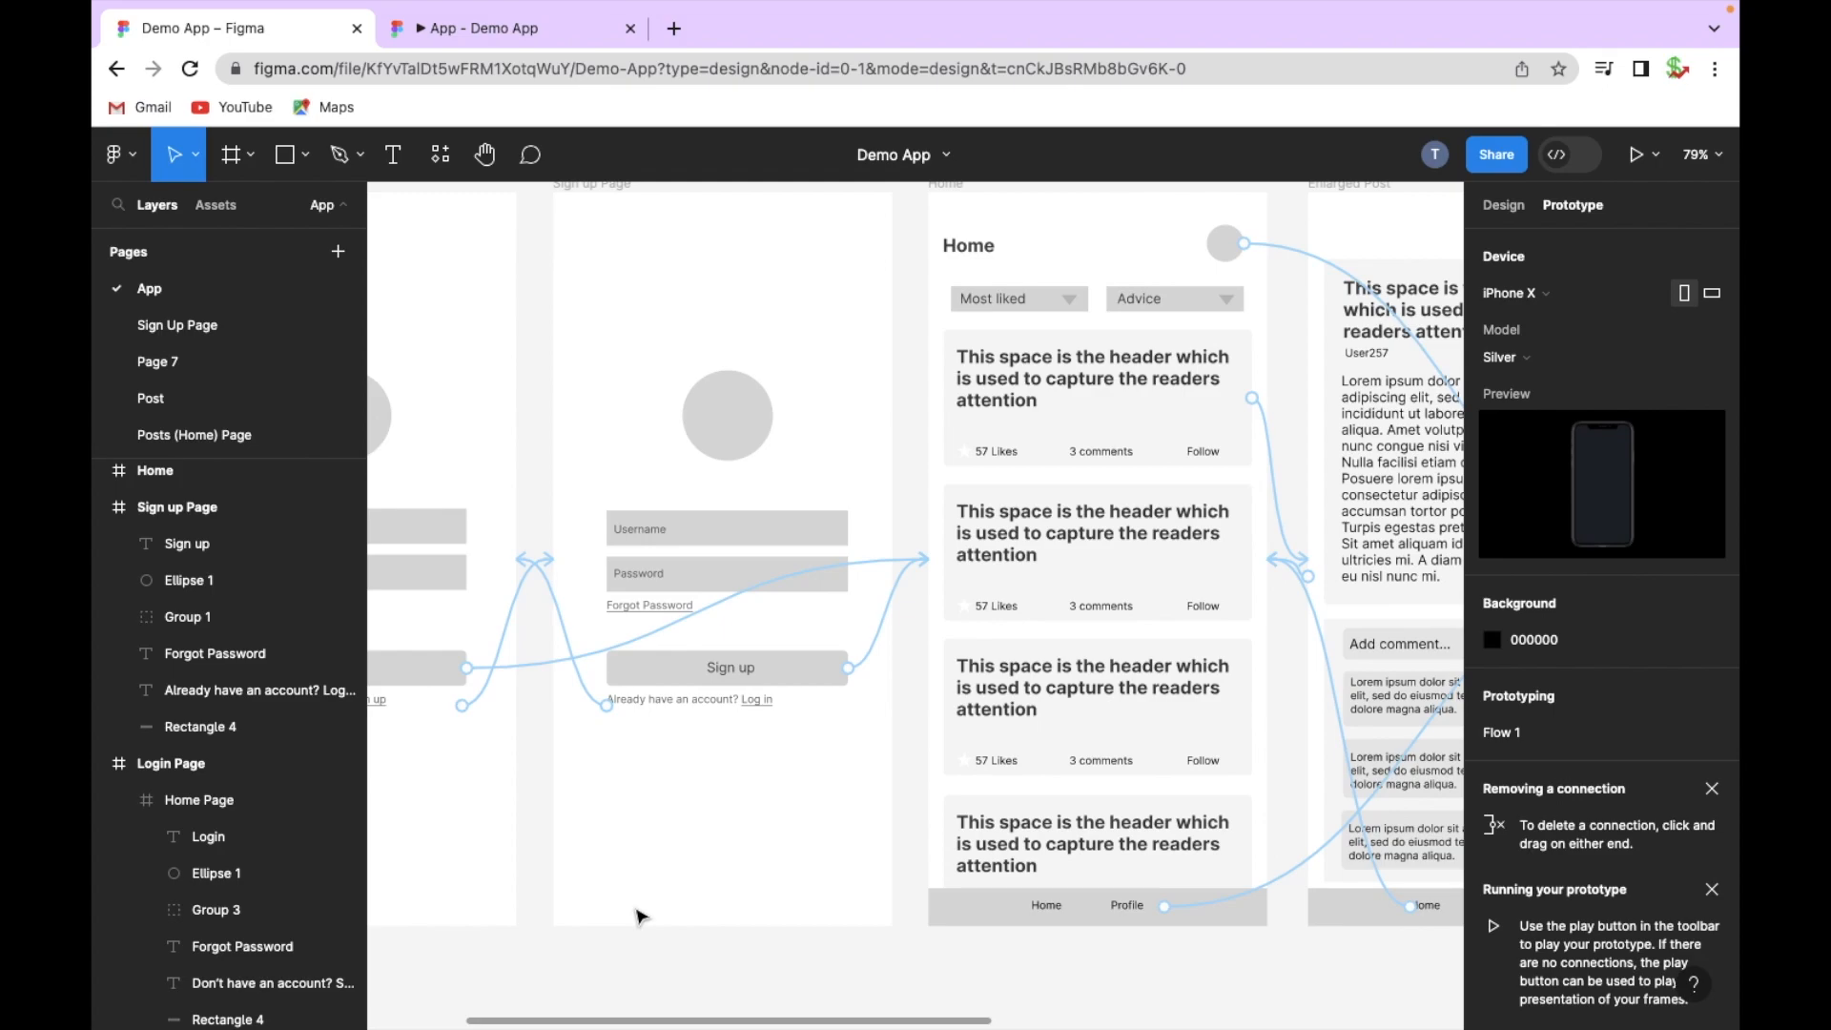
pyautogui.hscroll(2, 639, 915)
pyautogui.scroll(1, 932, 408)
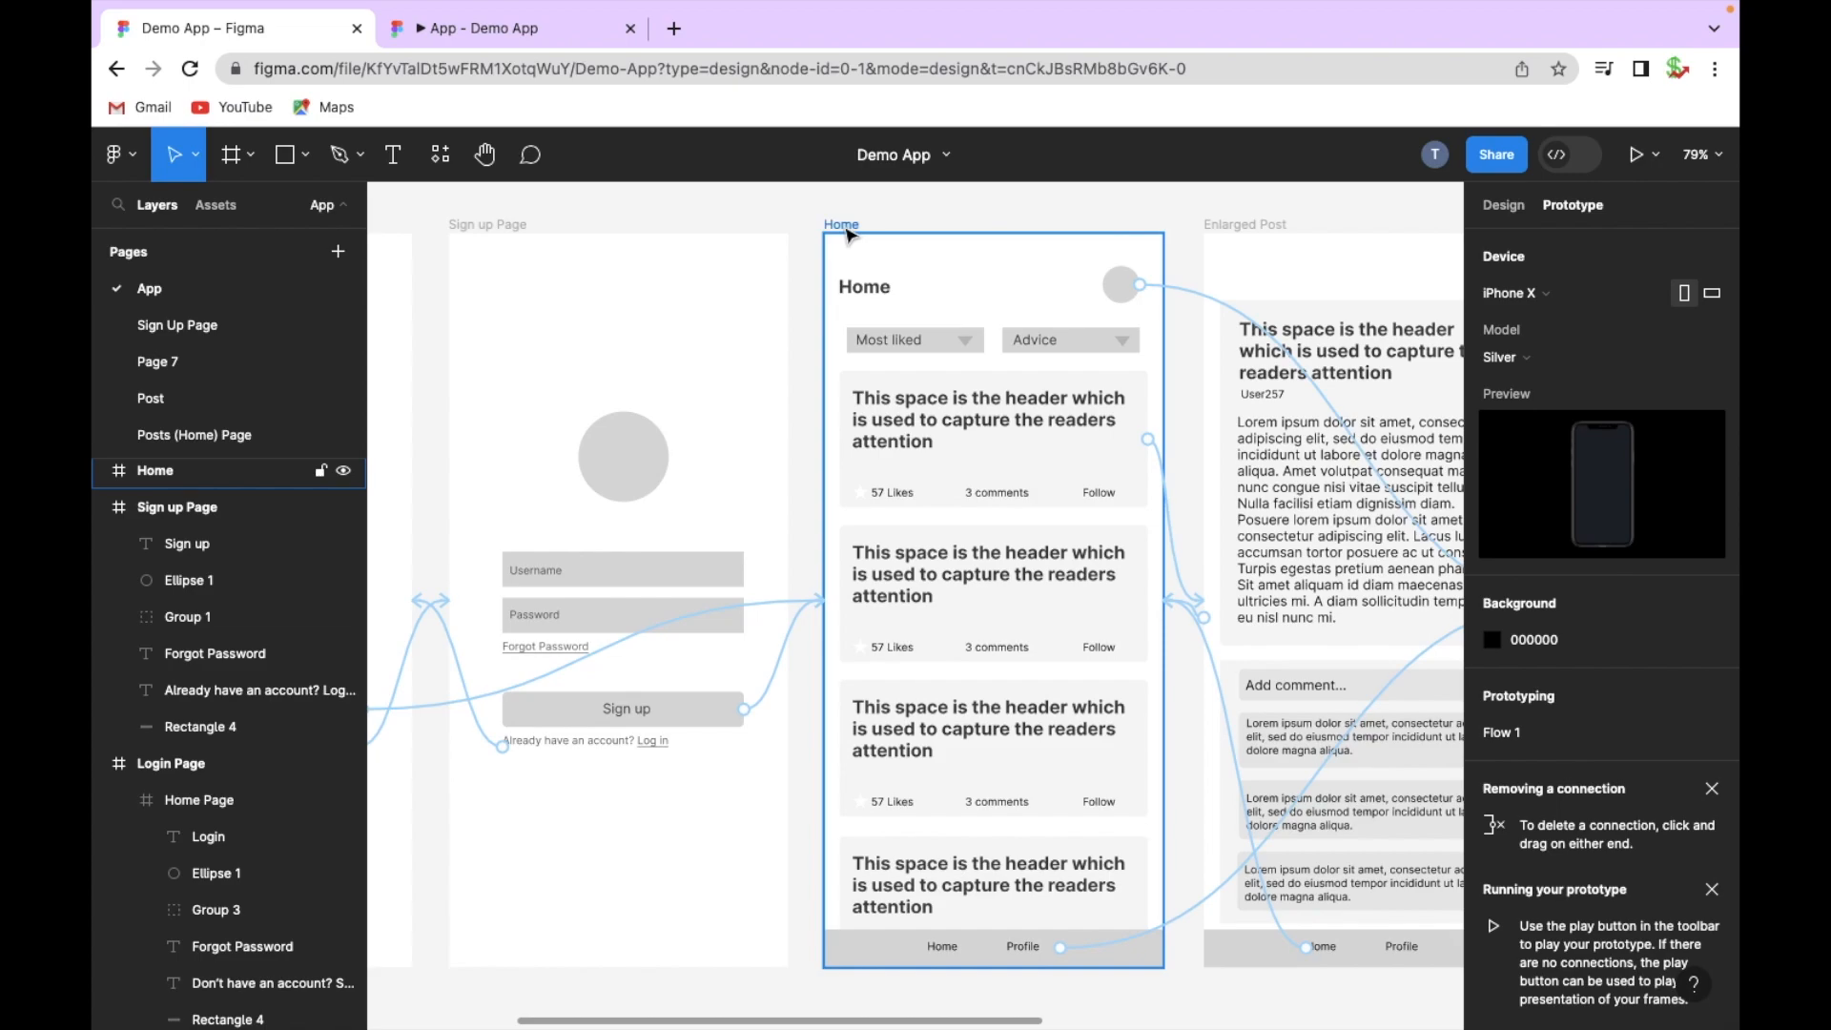
pyautogui.click(847, 232)
pyautogui.hscroll(1, 1192, 314)
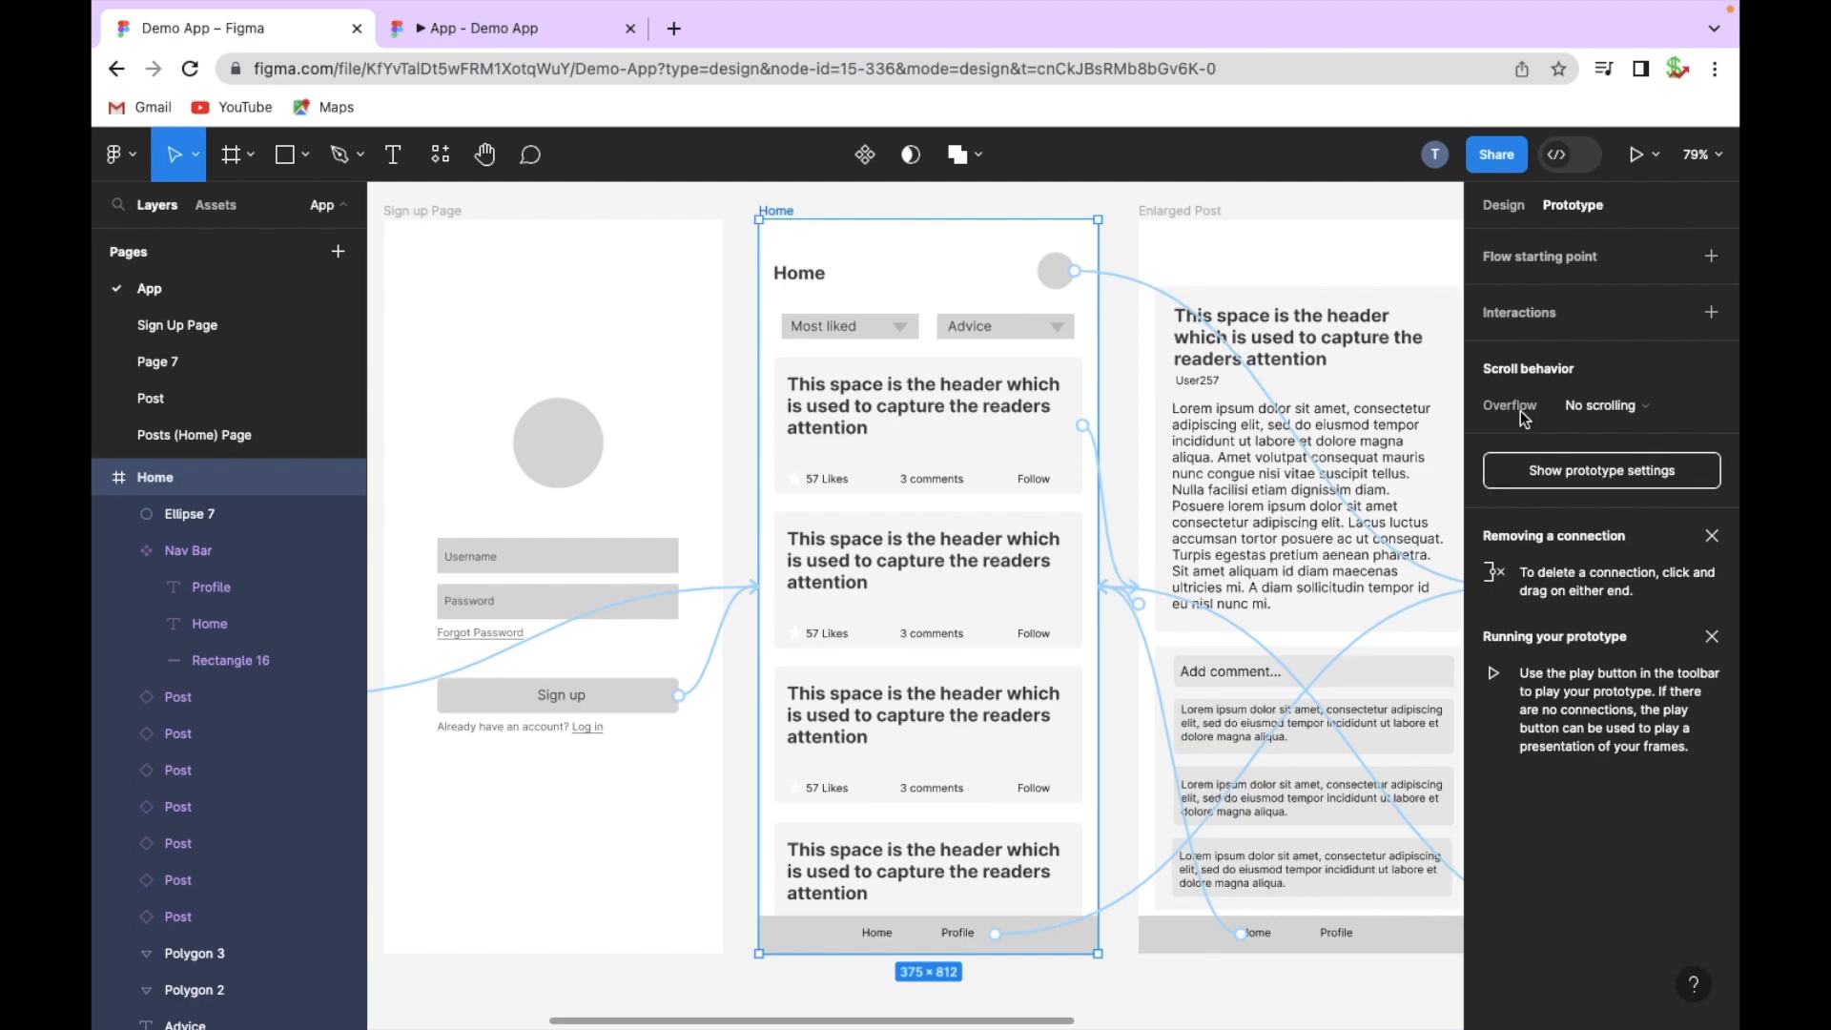
pyautogui.click(1649, 414)
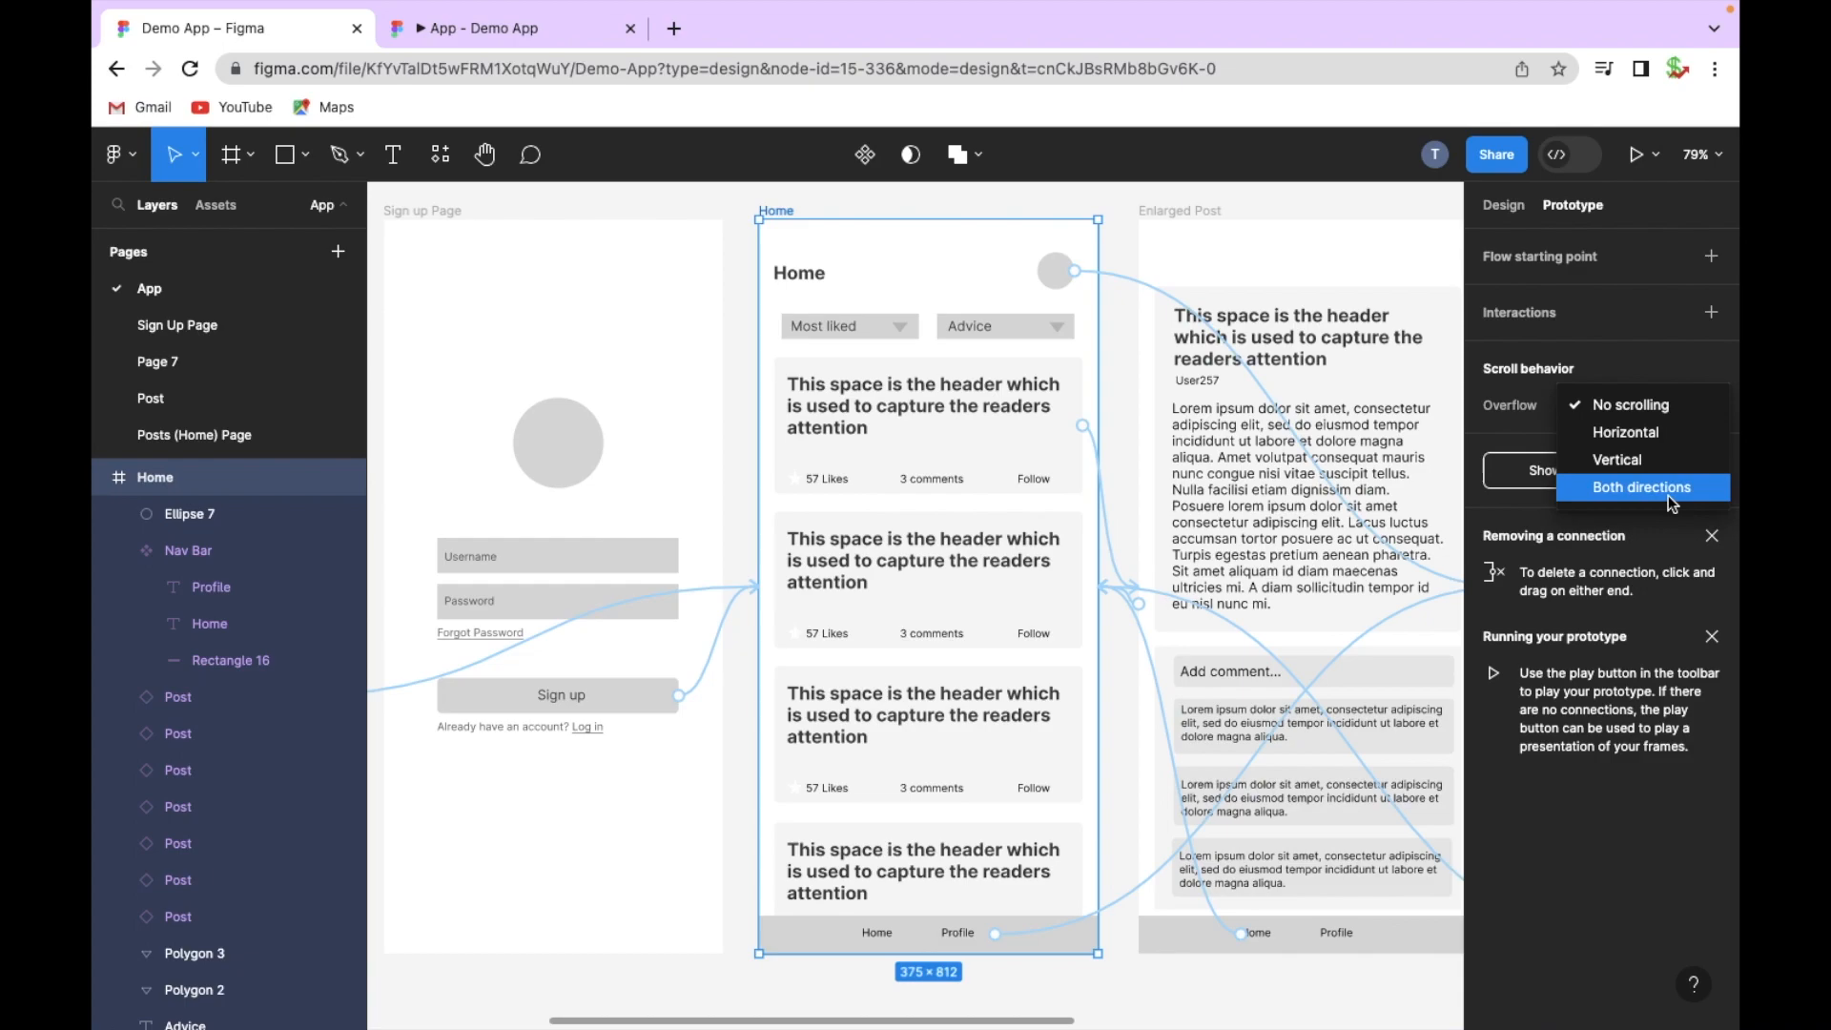
pyautogui.click(1640, 463)
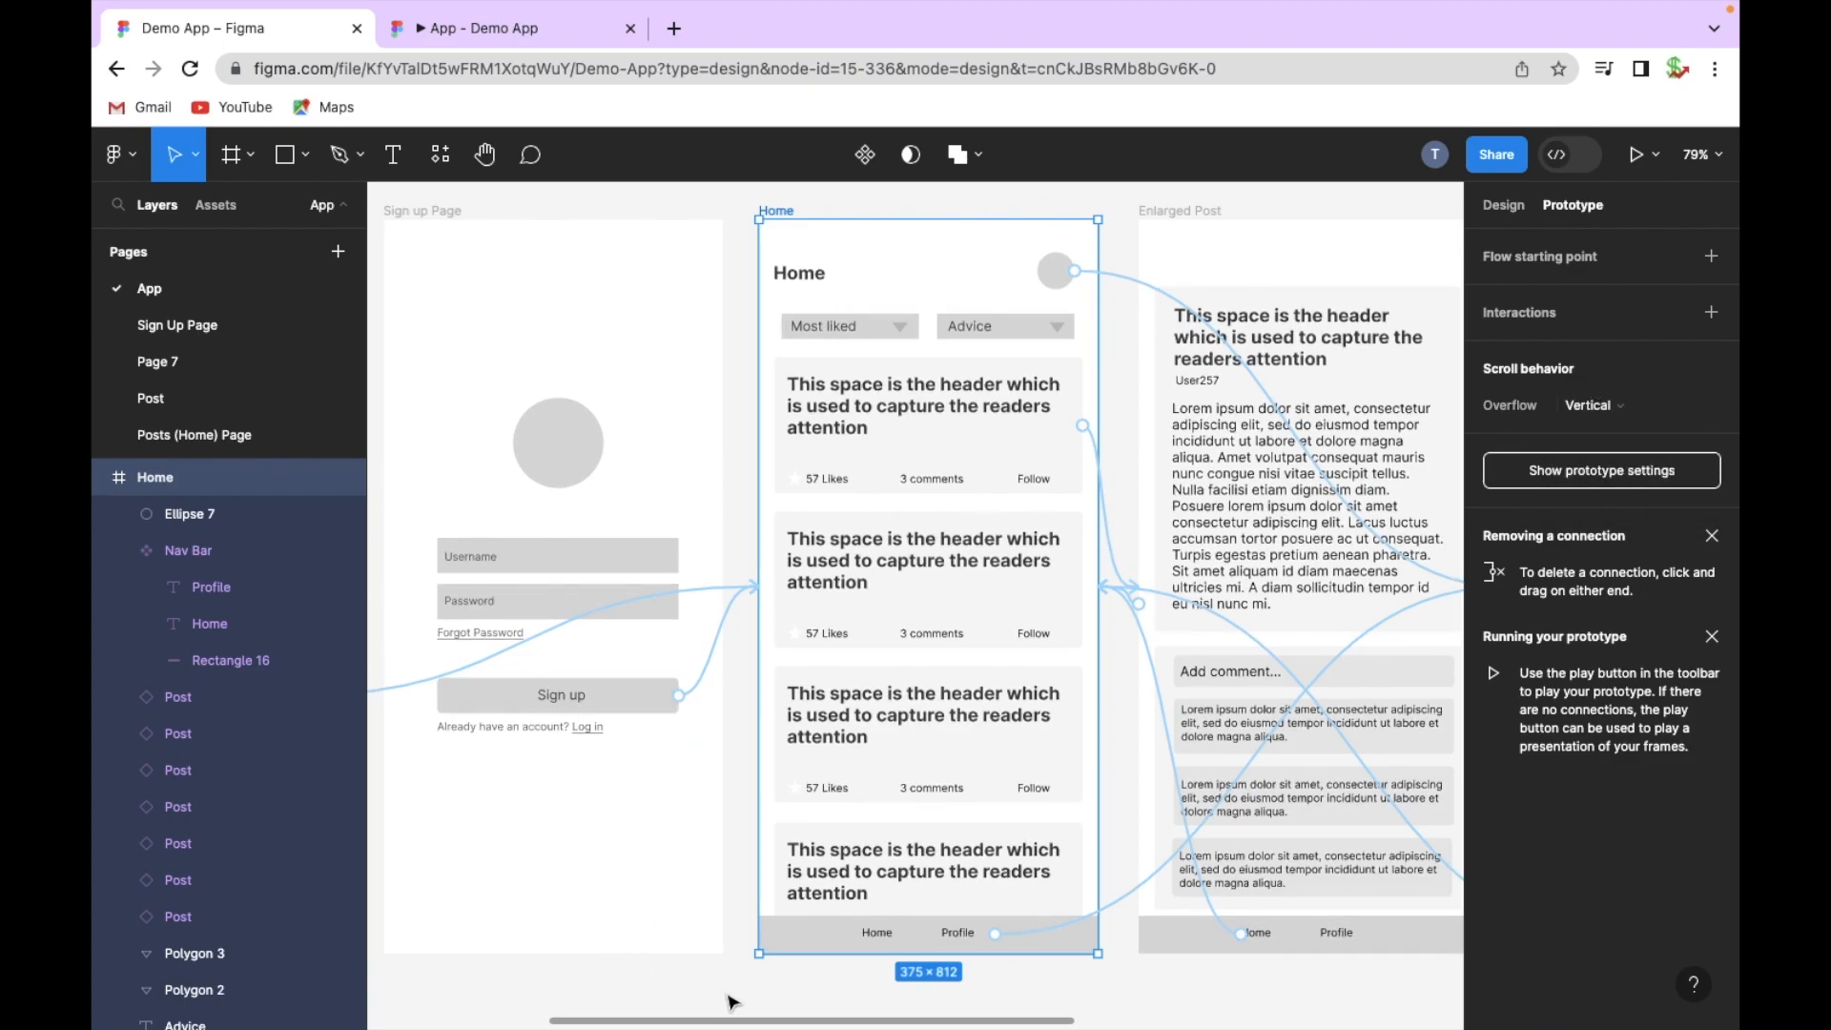
pyautogui.click(769, 994)
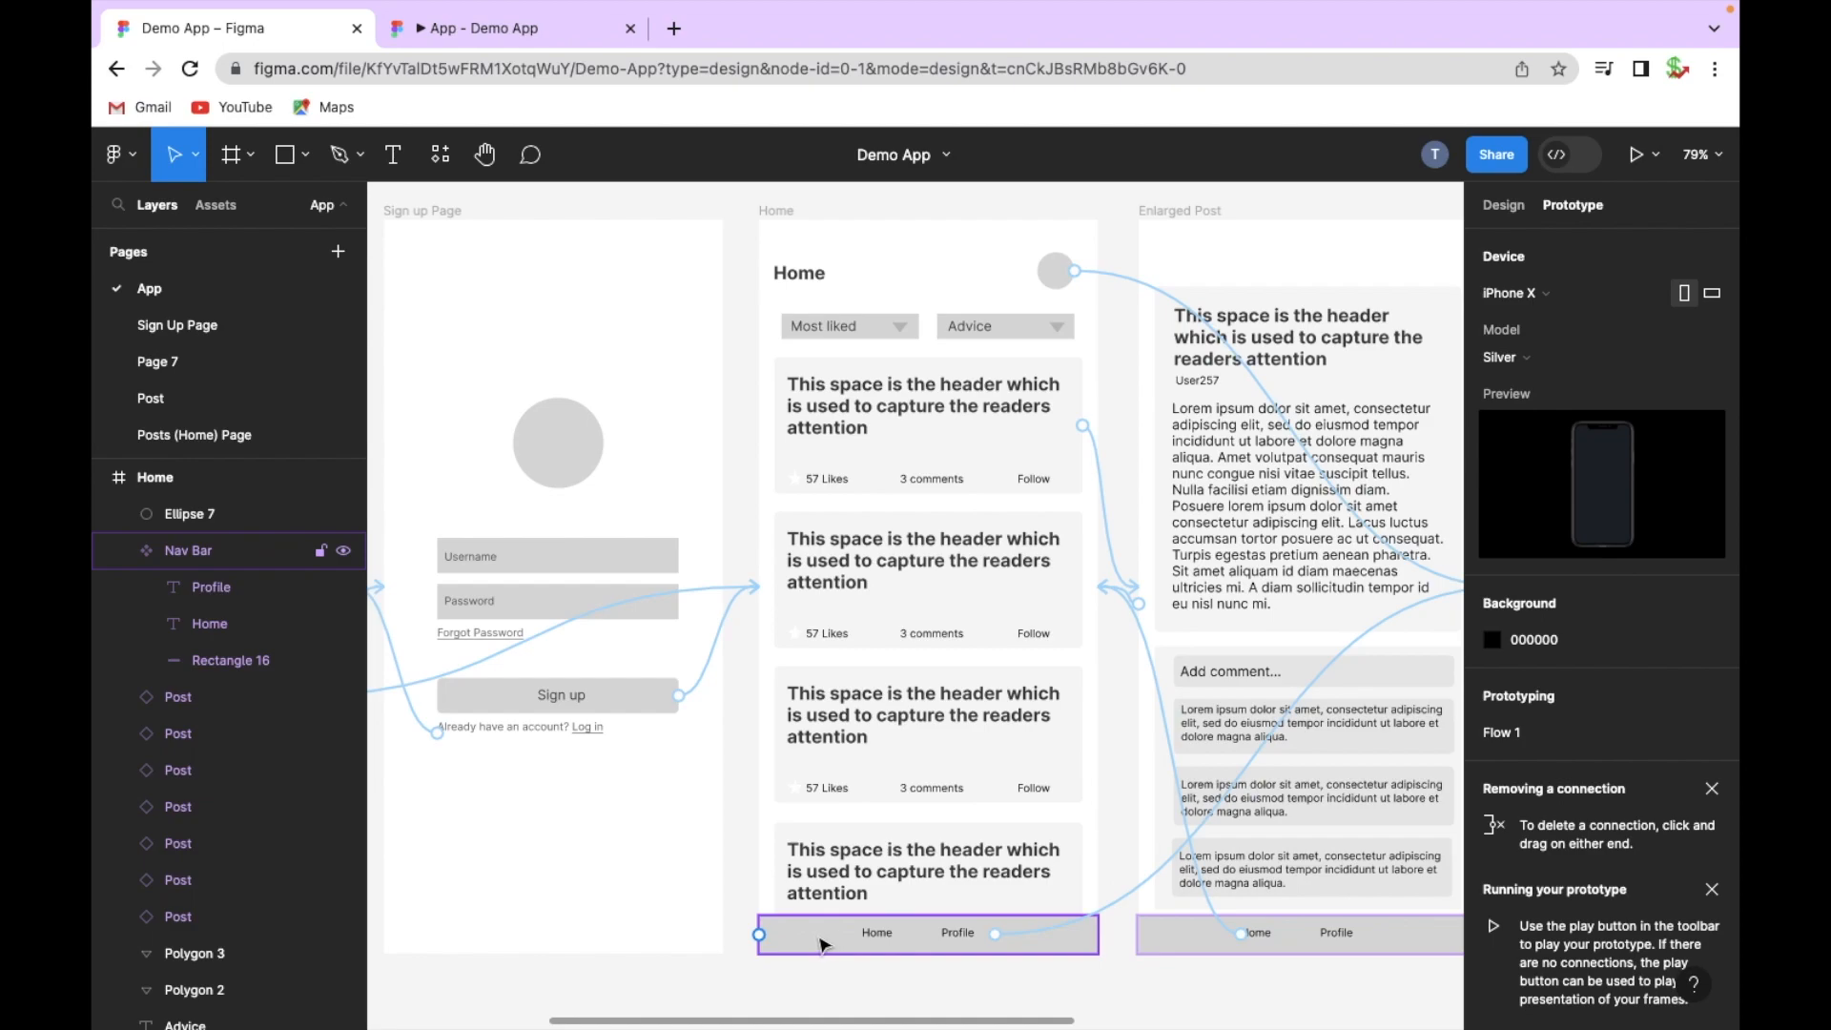
# Step: Set the scroll position of the Home frame's Nav Bar to Fixed (stay in place)
pyautogui.click(825, 946)
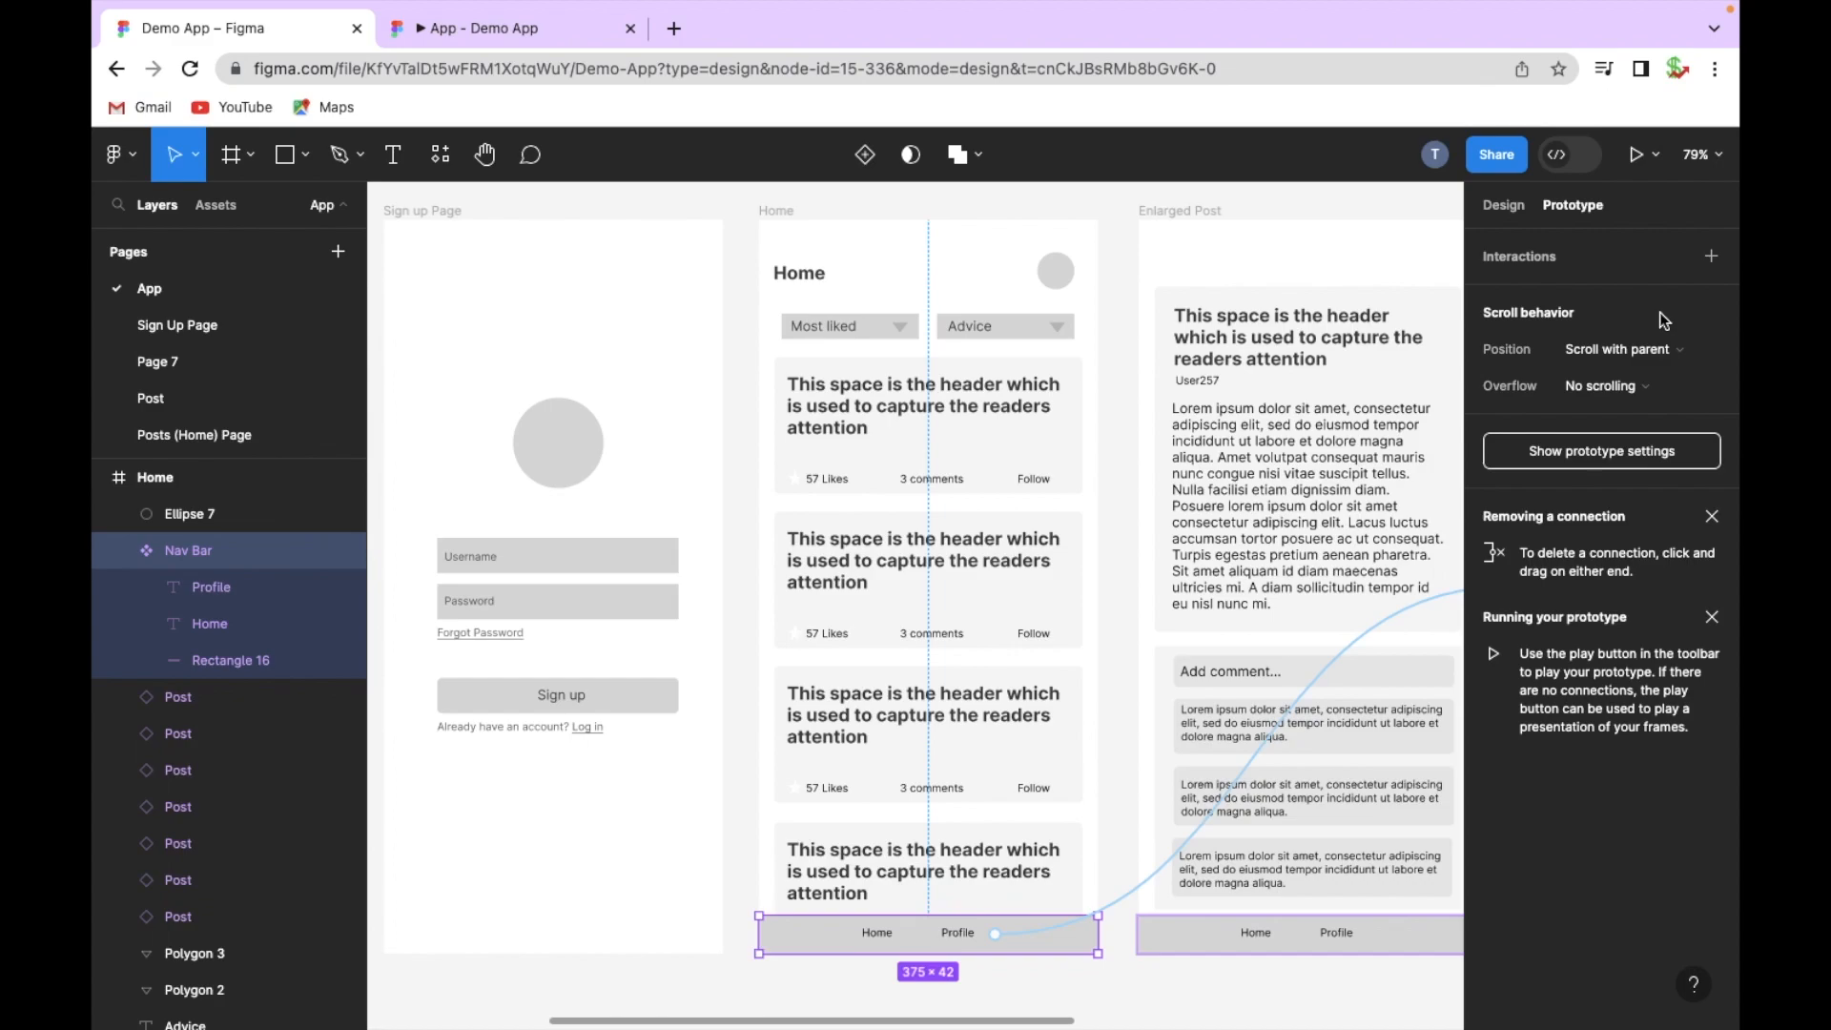
pyautogui.click(1631, 349)
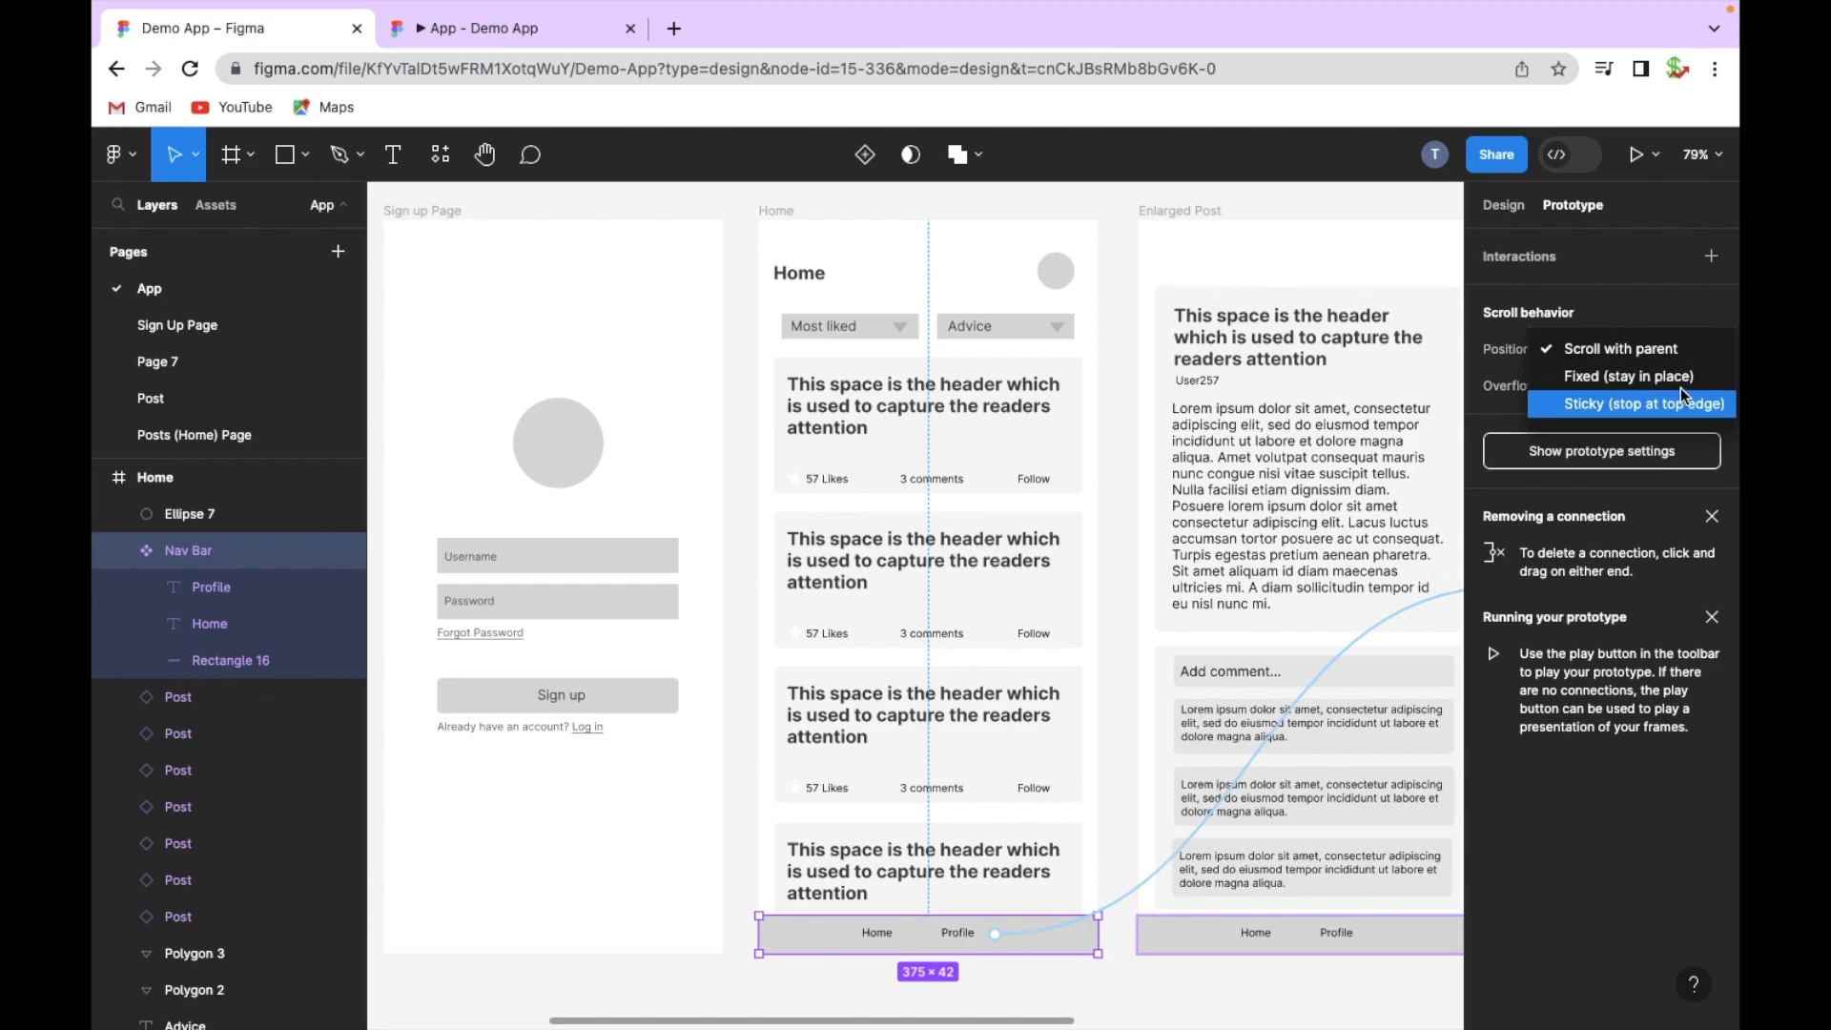
pyautogui.click(1625, 374)
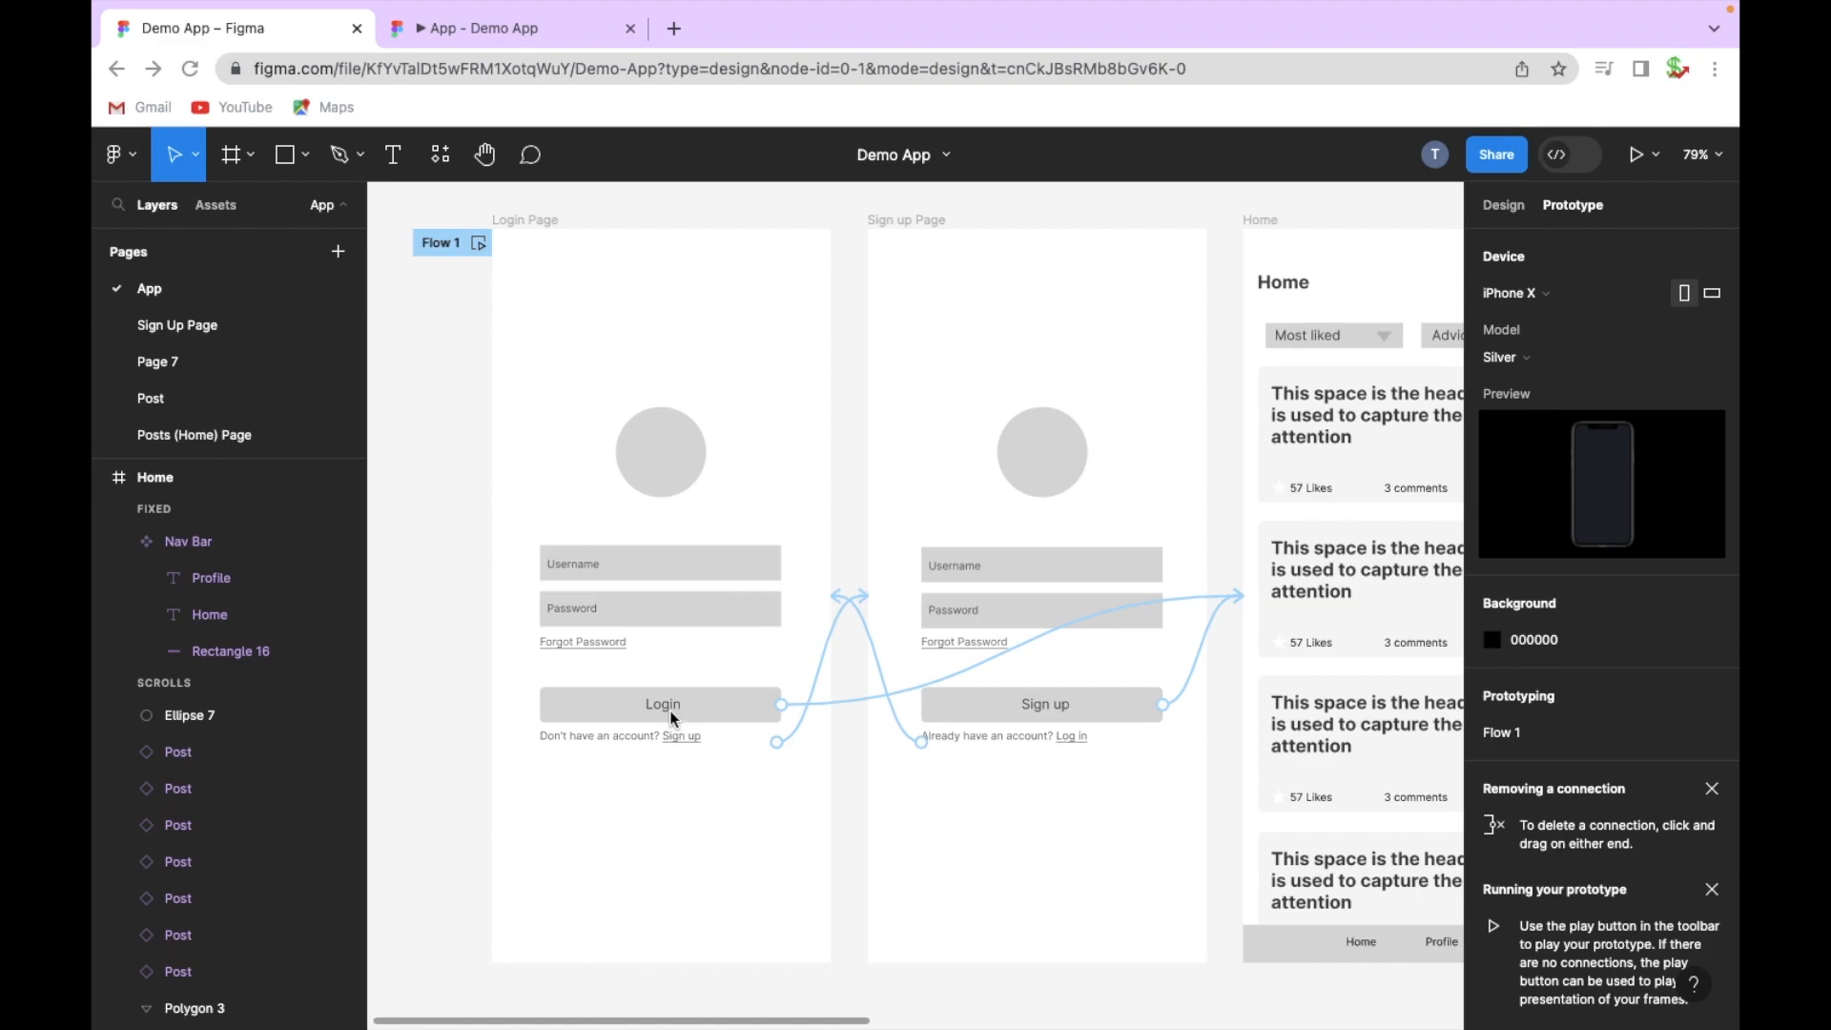
# Step: Open the interaction details of the Login Page's sign-up text connection to the Sign up Page and check its trigger setting
pyautogui.hscroll(2, 670, 711)
pyautogui.hscroll(-2, 670, 711)
pyautogui.hscroll(1, 669, 711)
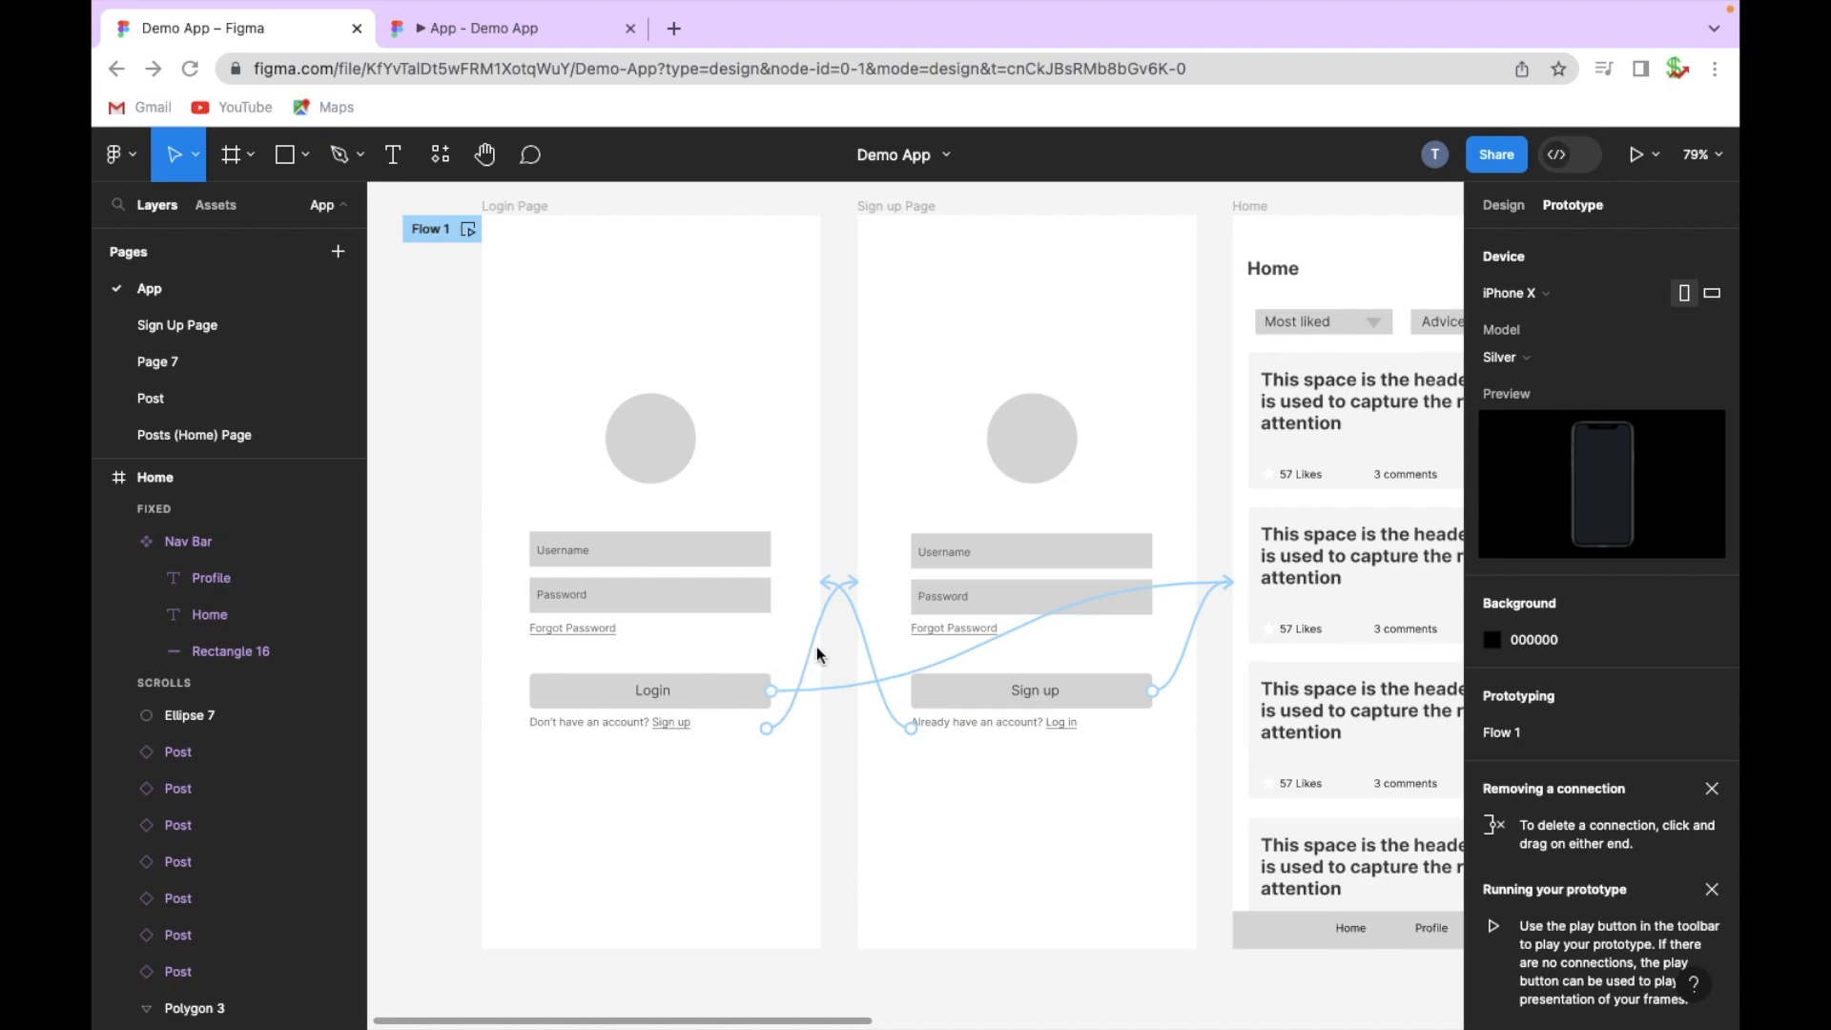
pyautogui.click(832, 615)
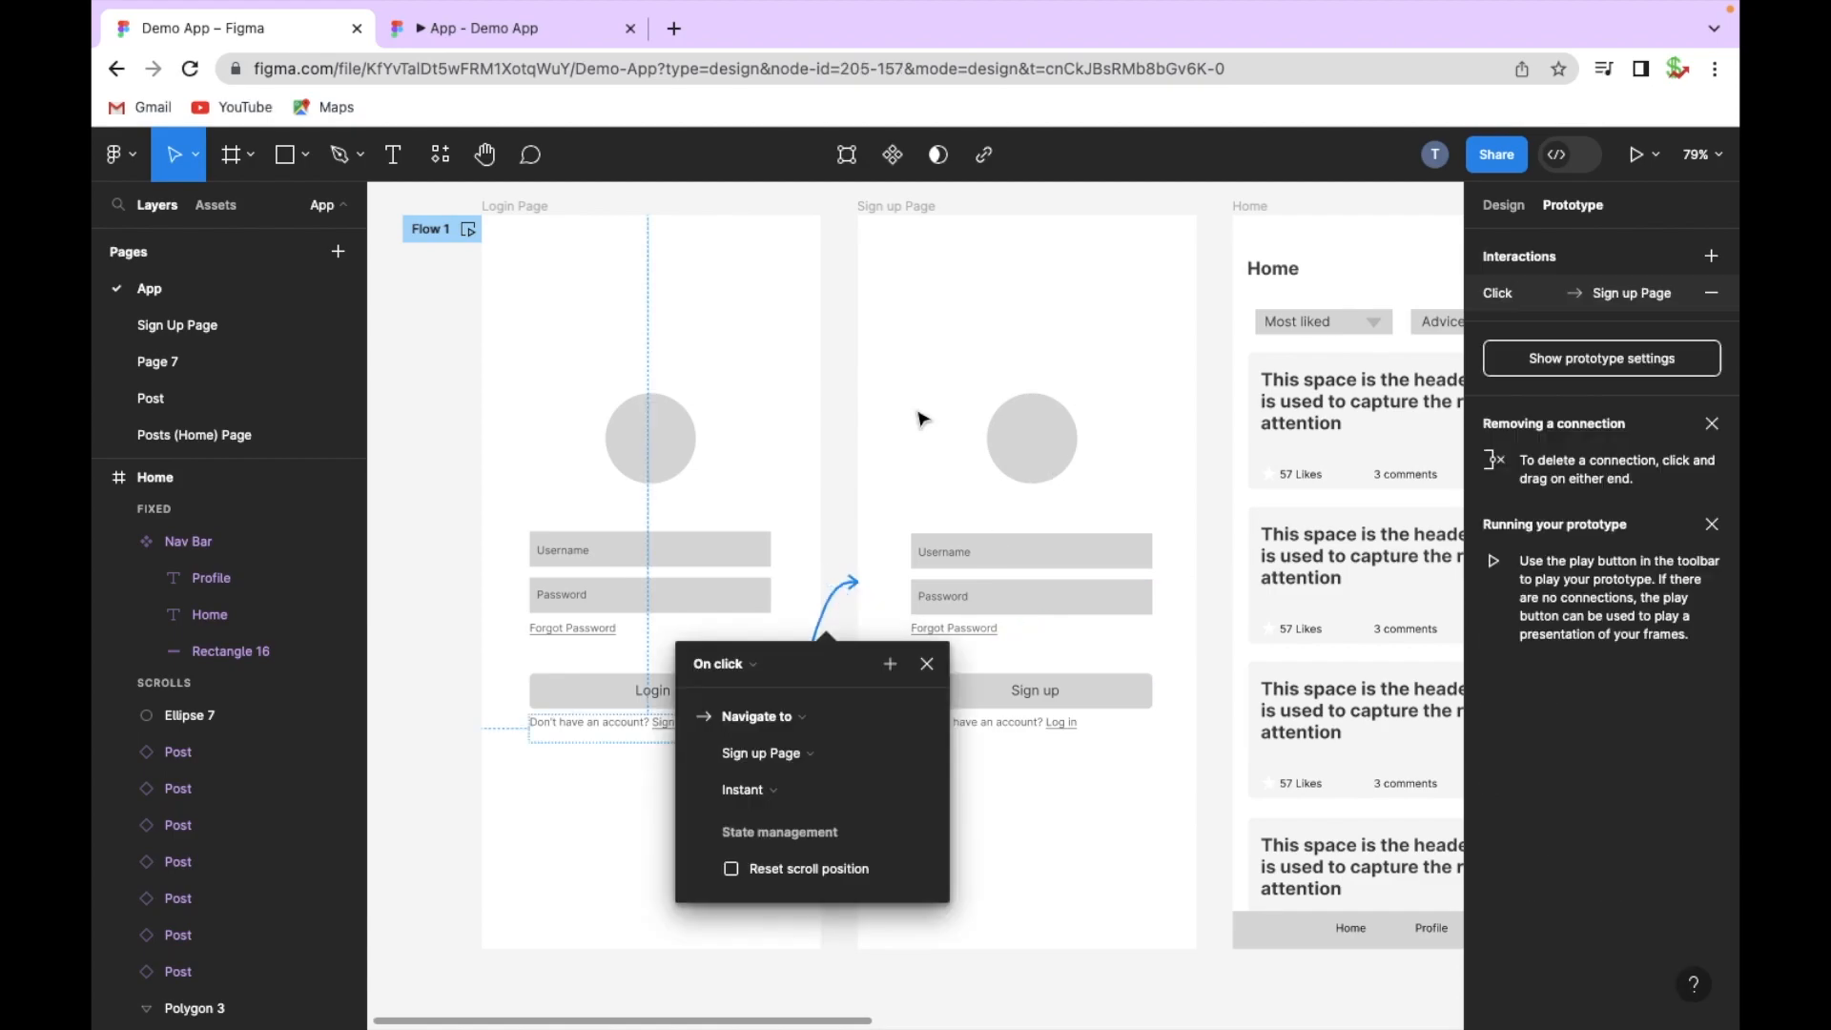
pyautogui.scroll(-1, 840, 453)
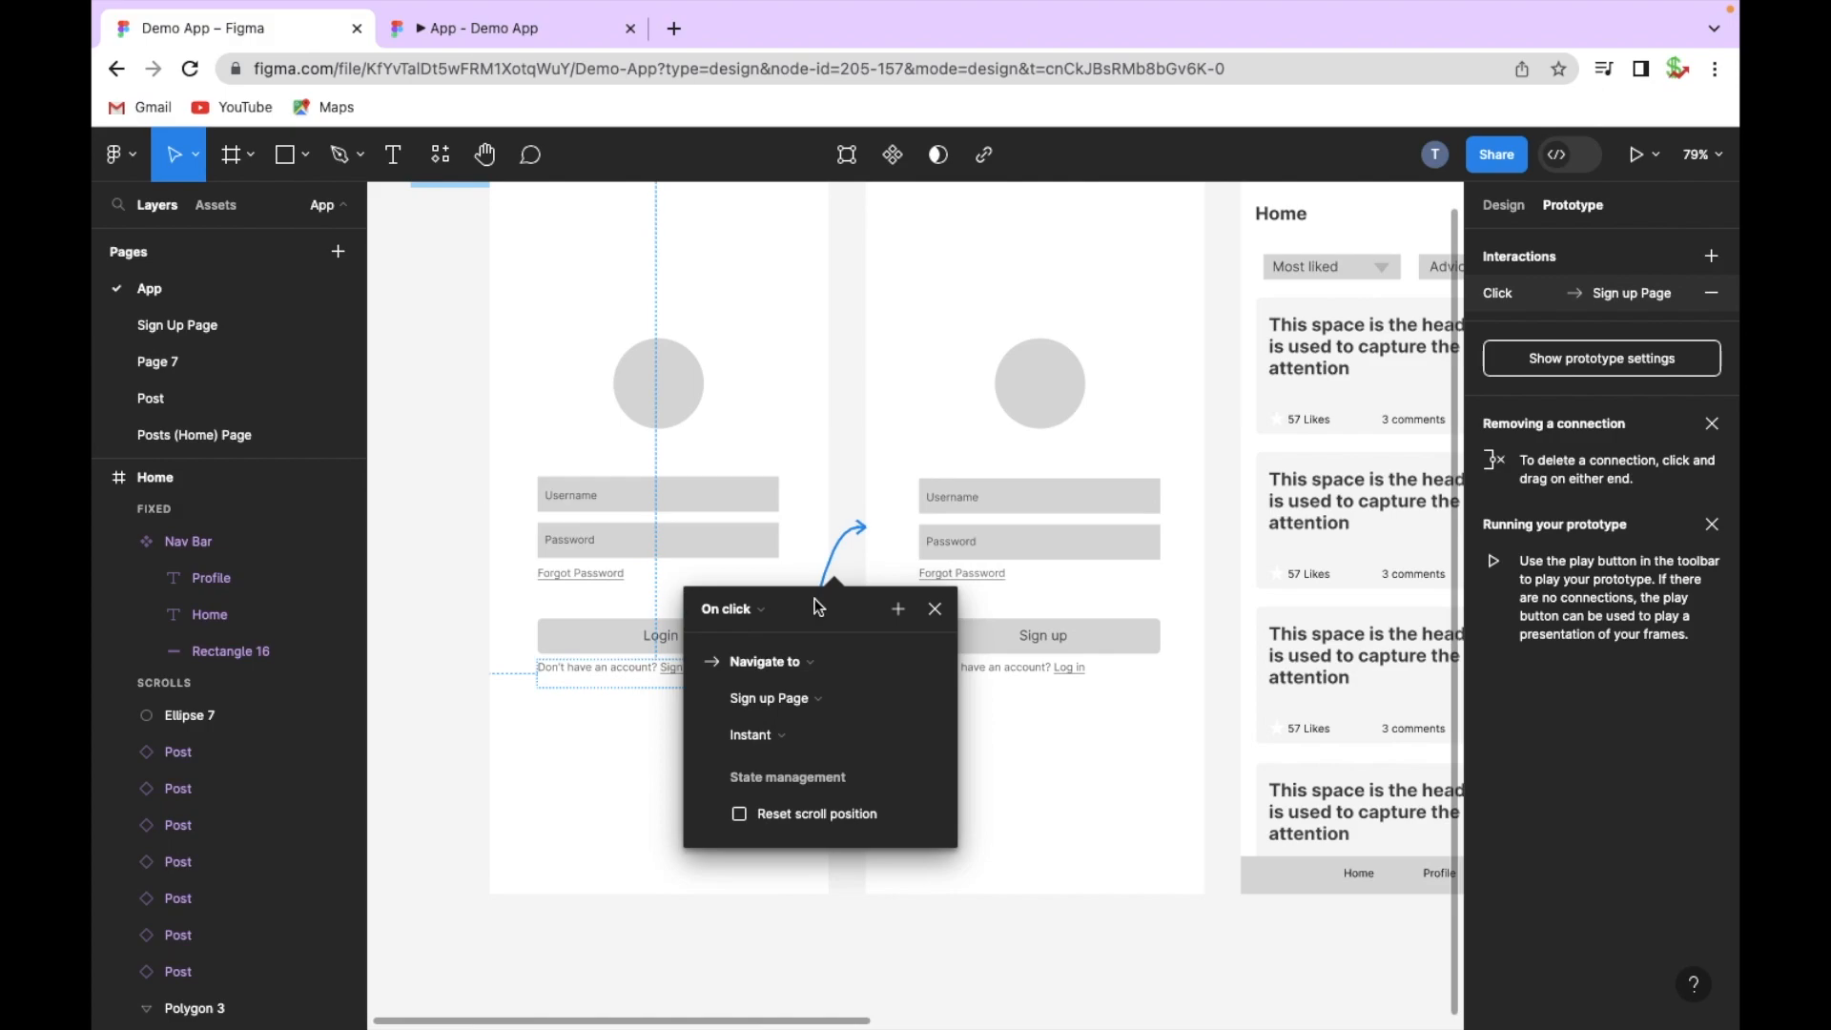
pyautogui.click(761, 611)
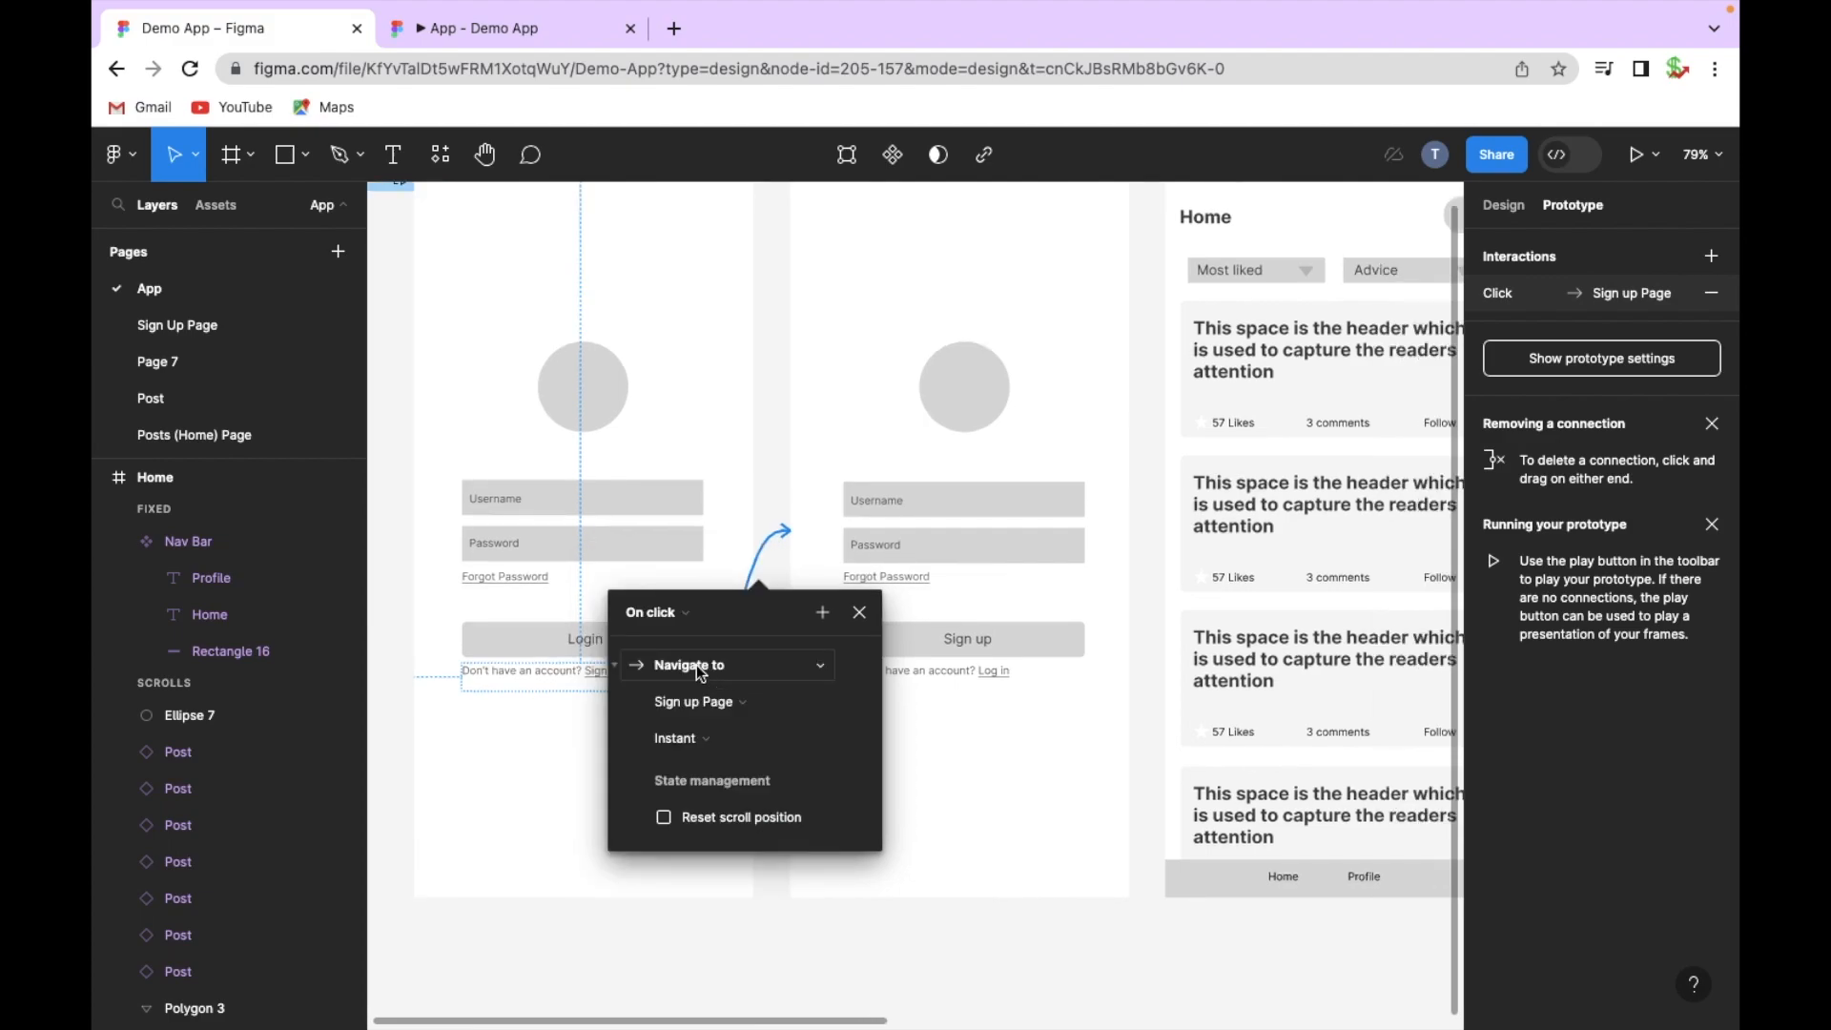
# Step: Review the sign-up connection's available actions and destinations, keeping Navigate to and Sign up Page
pyautogui.click(696, 665)
pyautogui.click(747, 666)
pyautogui.click(748, 666)
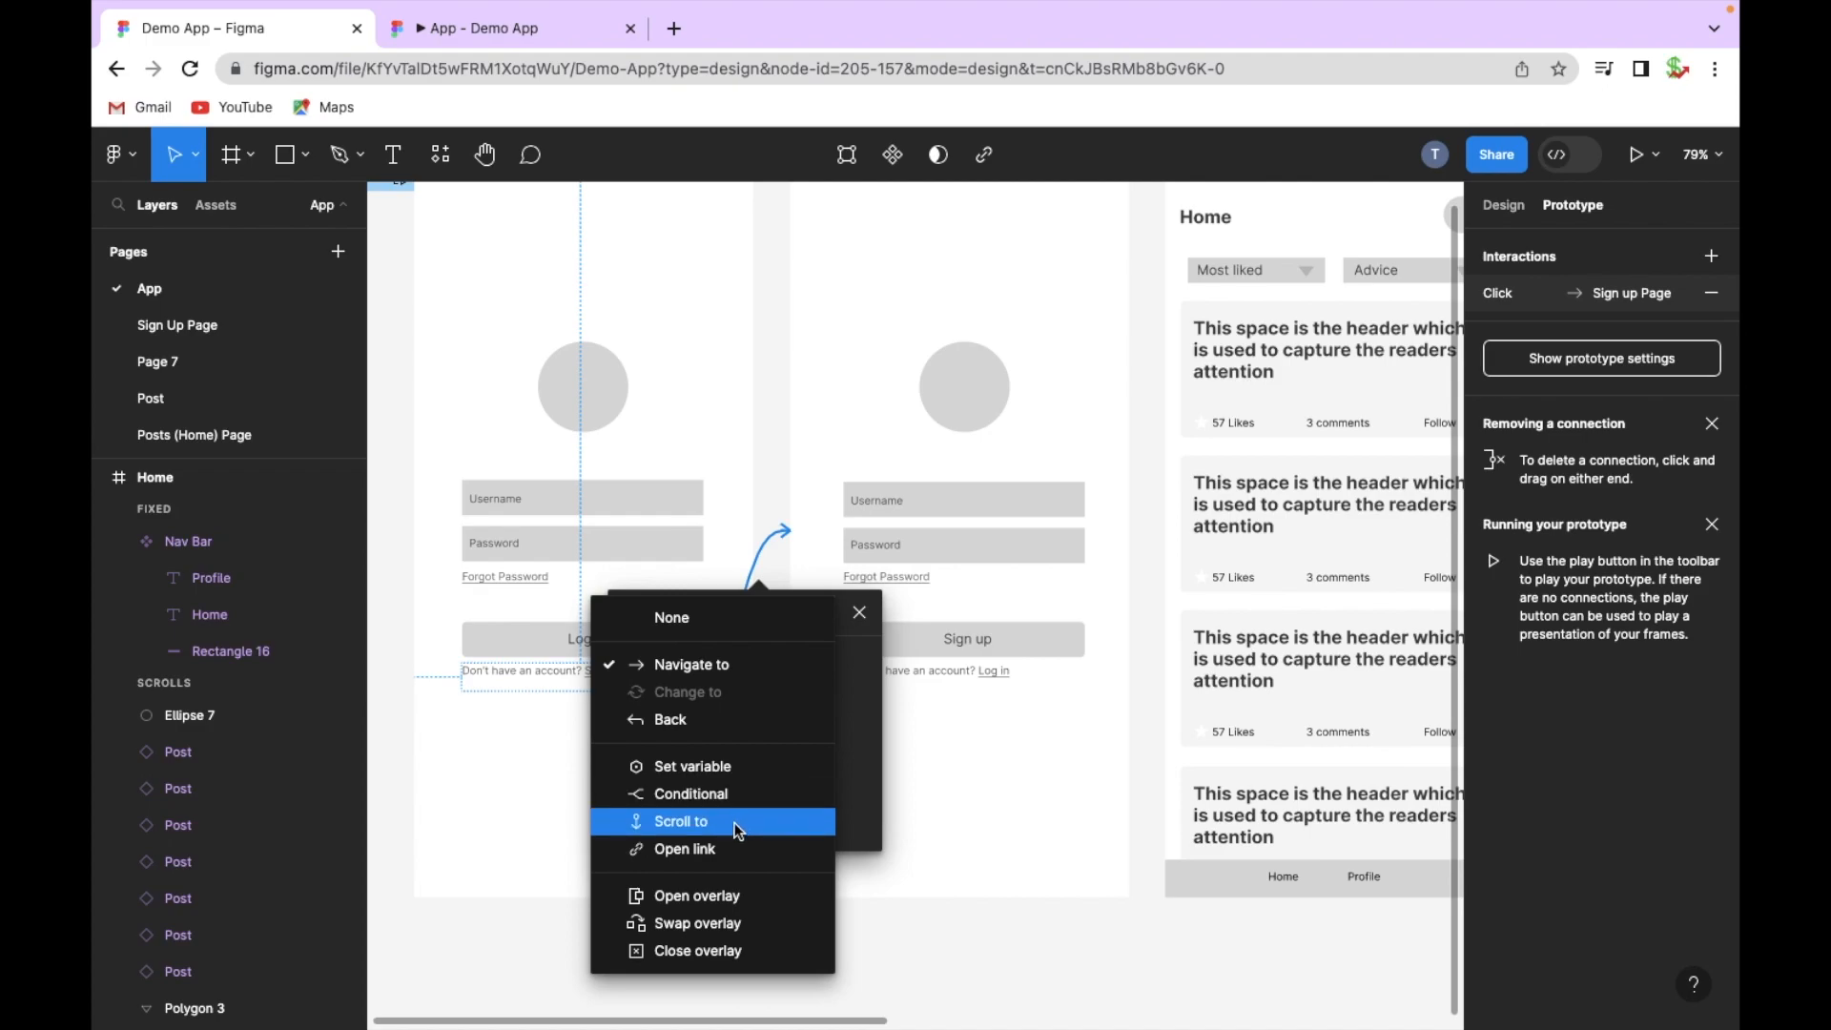
pyautogui.scroll(1, 739, 829)
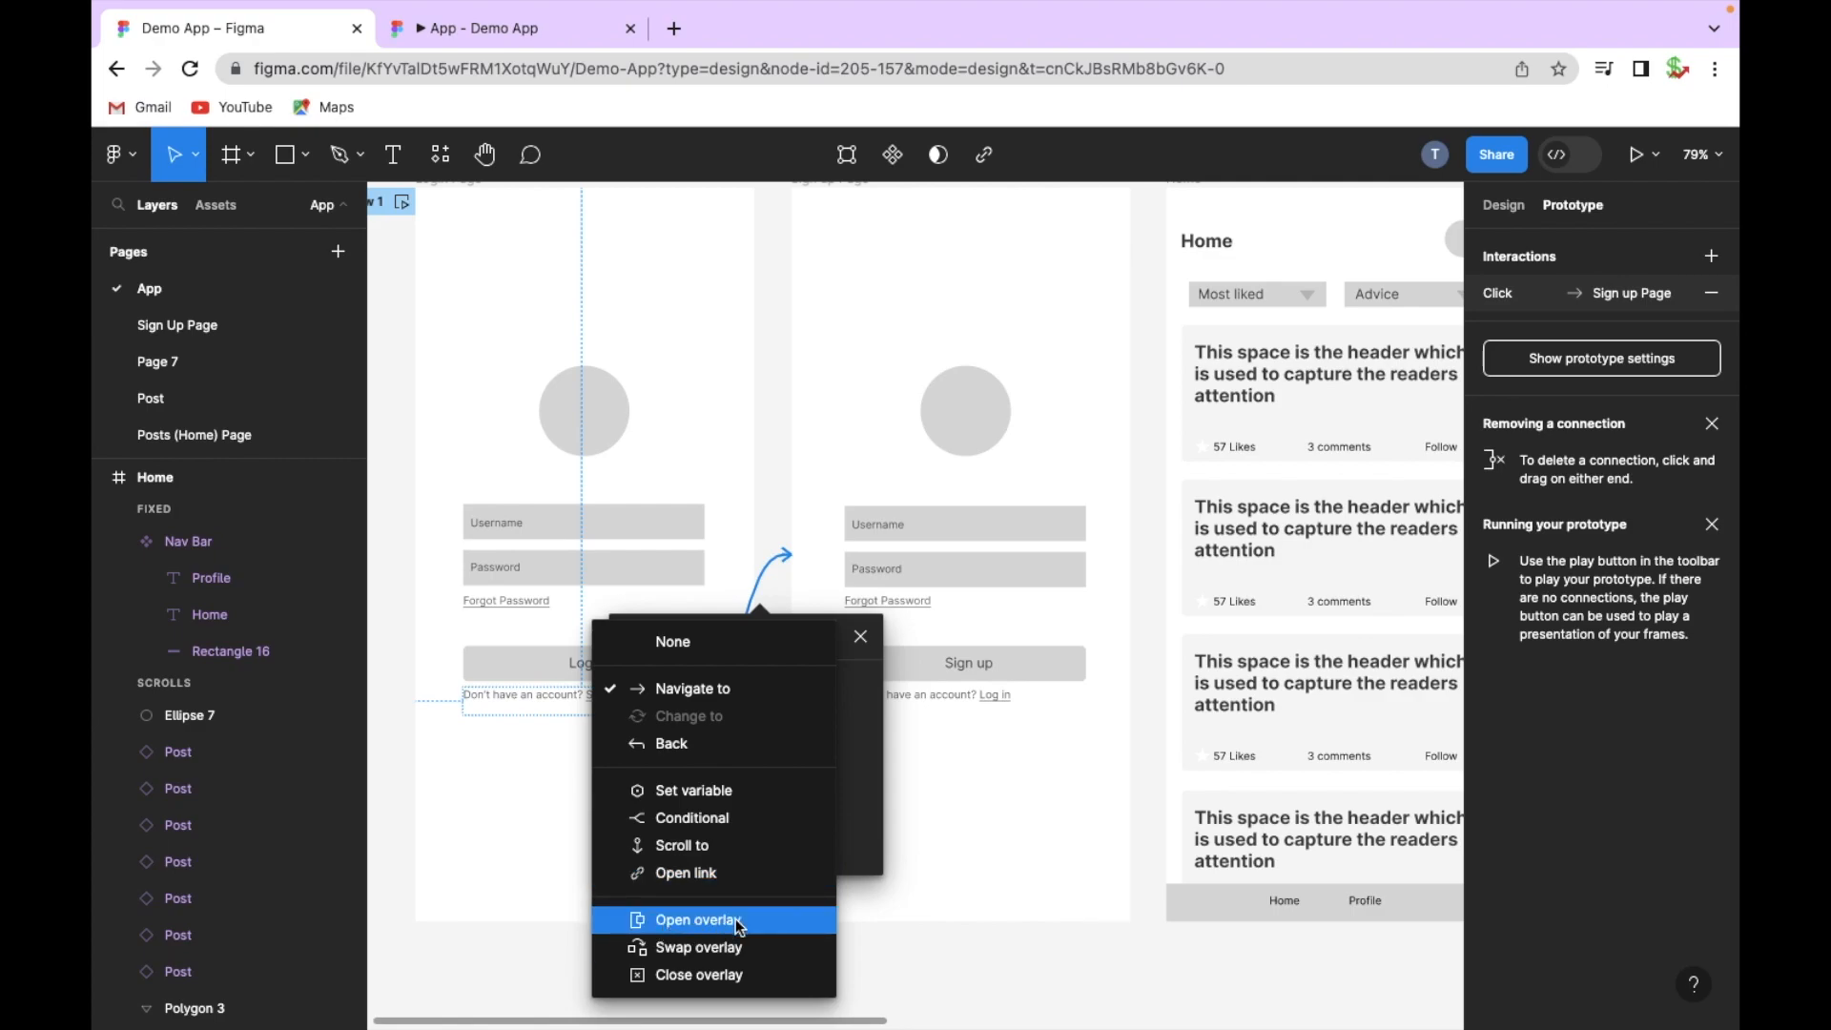
pyautogui.click(693, 688)
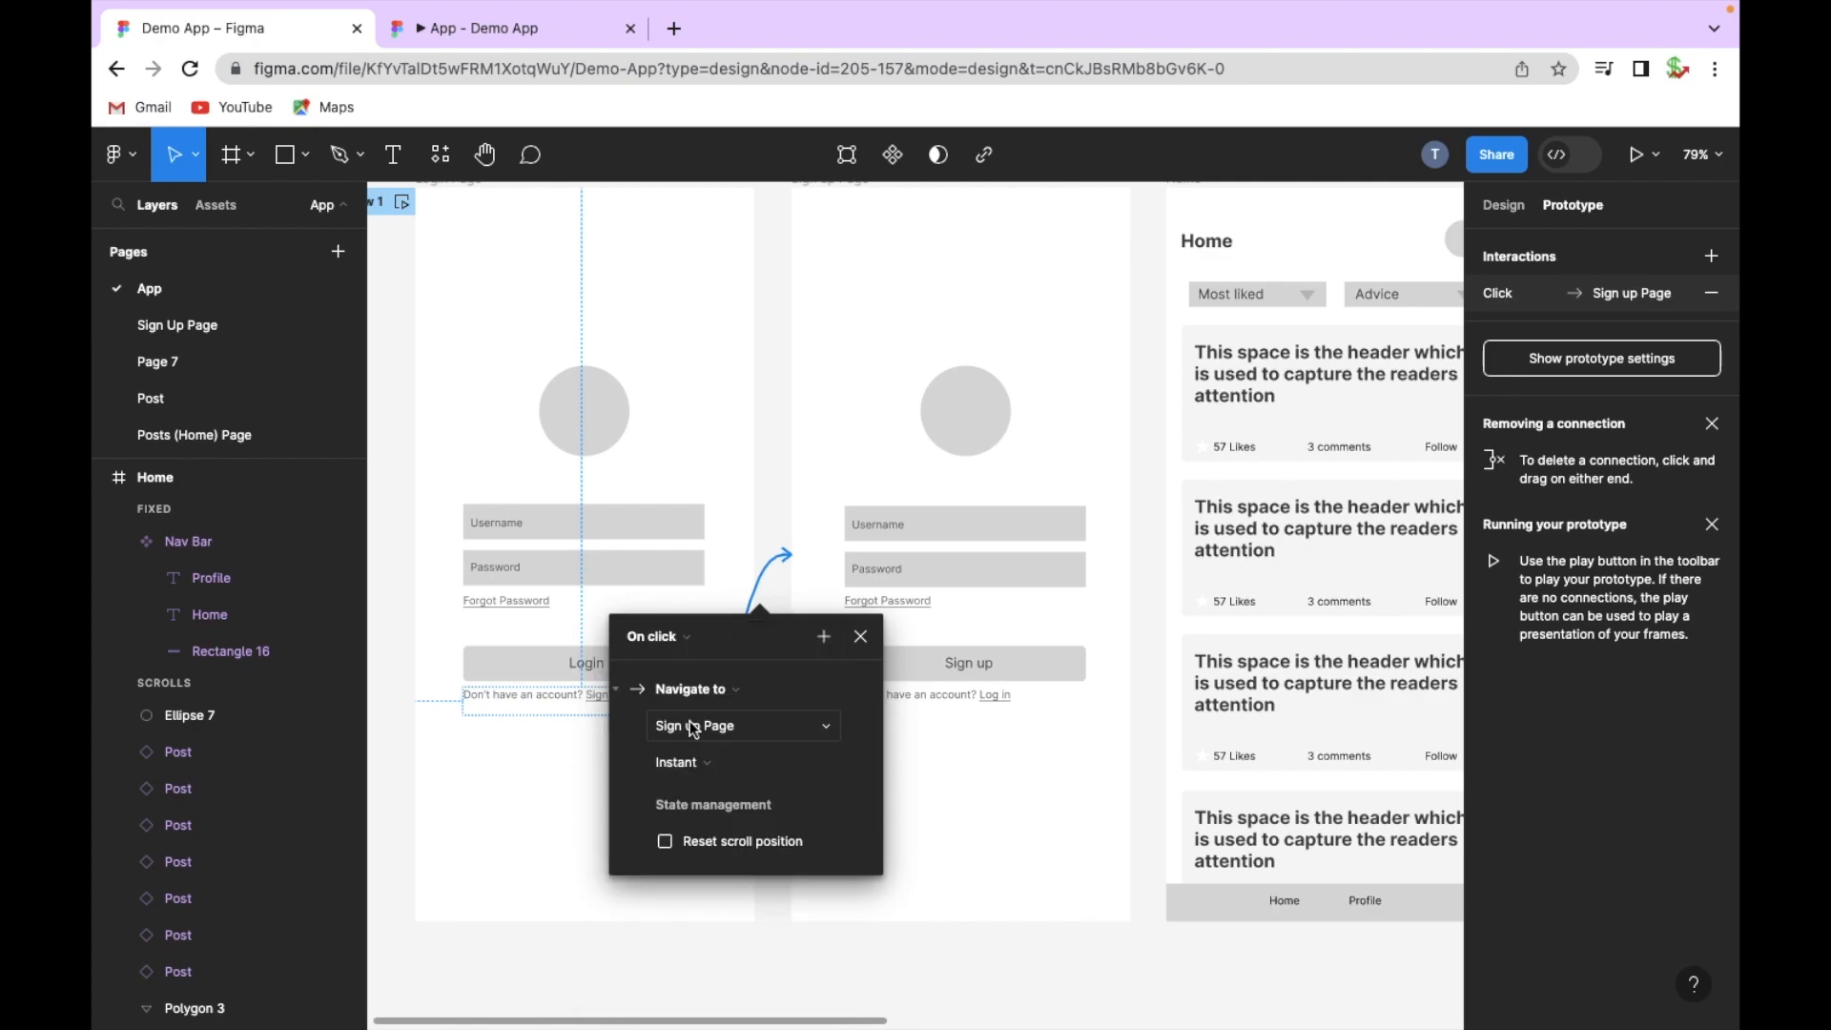
pyautogui.click(680, 729)
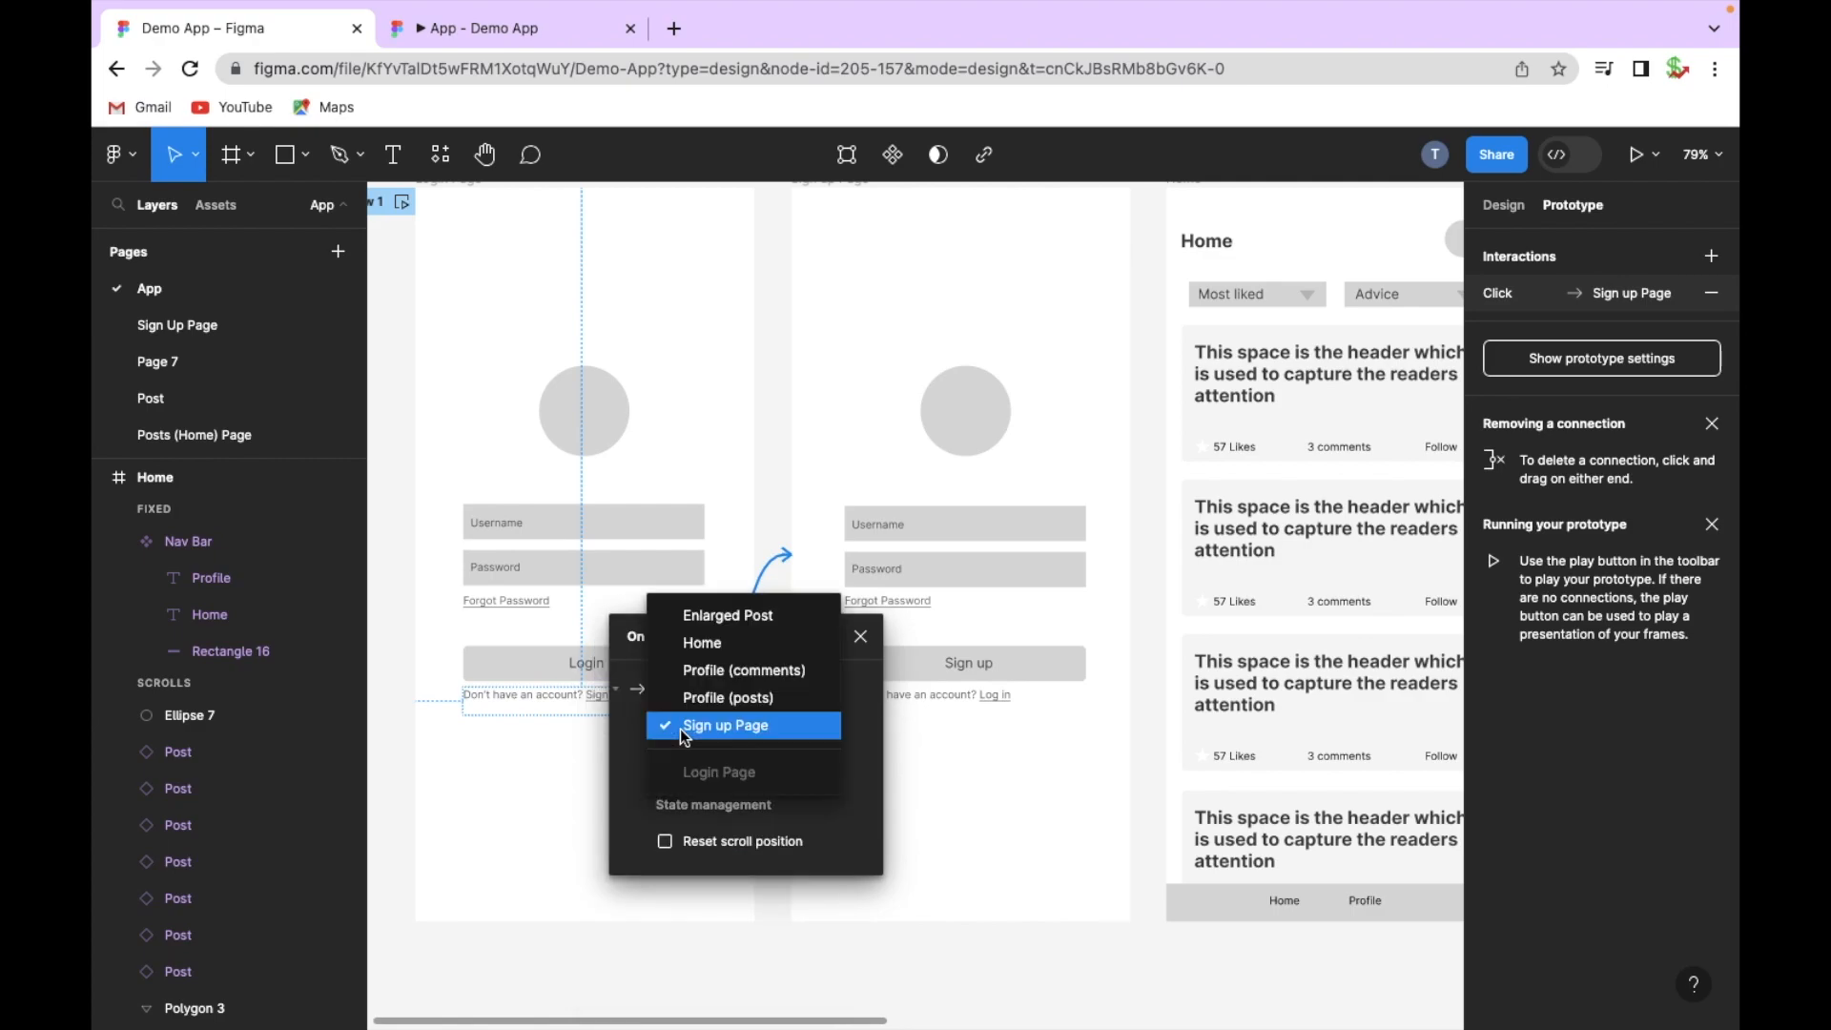
pyautogui.click(684, 729)
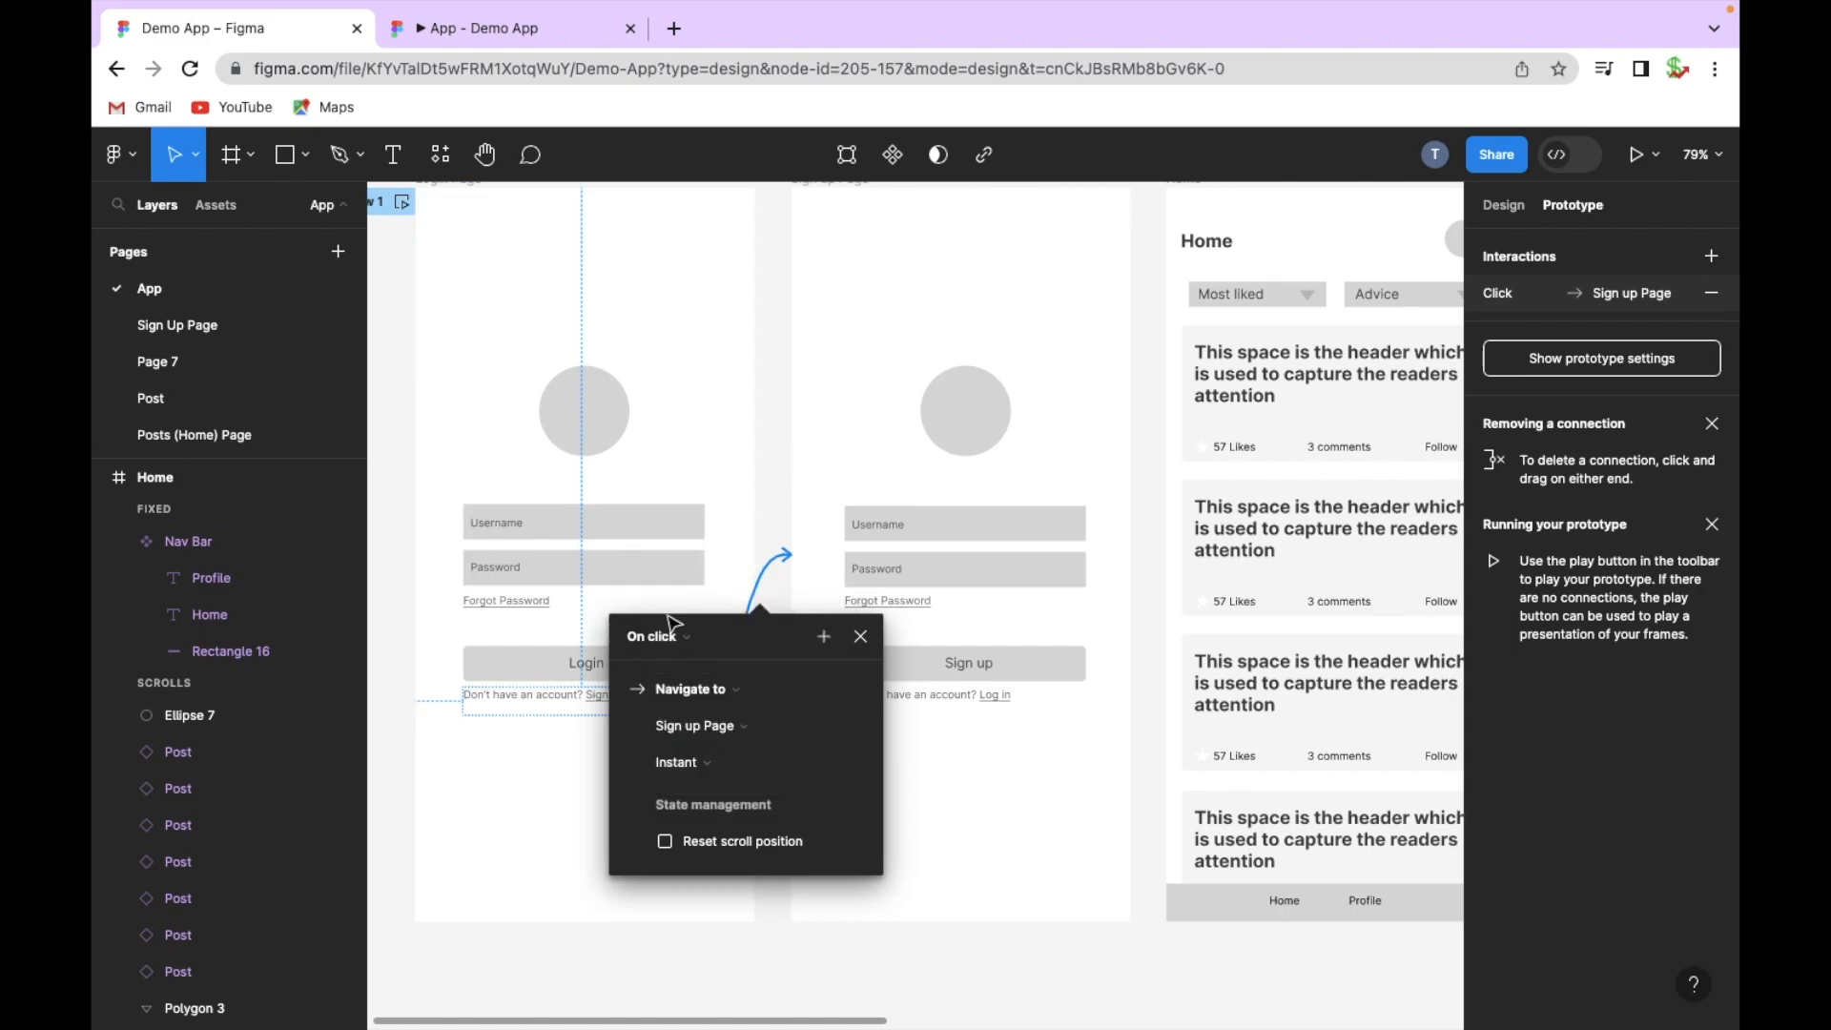
# Step: Open the Login button's connection to the Home frame and set its animation to Slide in
pyautogui.click(507, 692)
pyautogui.click(510, 676)
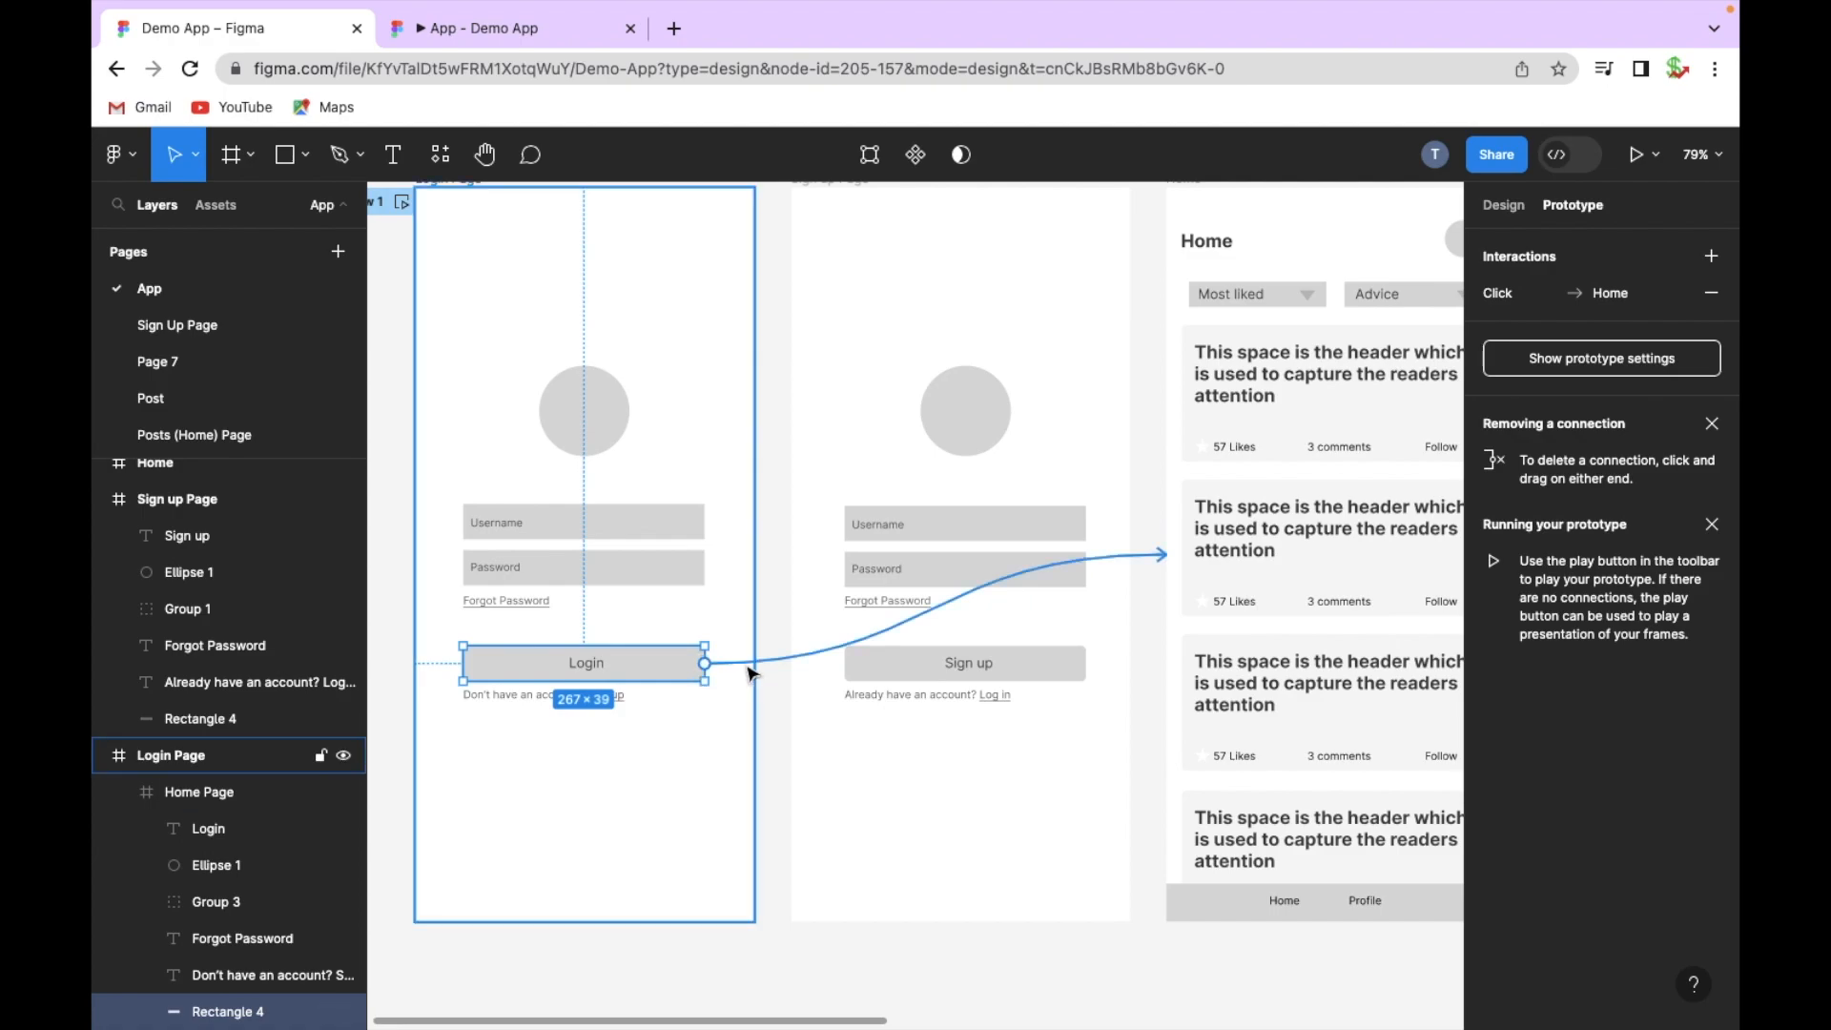
pyautogui.click(748, 665)
pyautogui.click(679, 820)
pyautogui.click(692, 822)
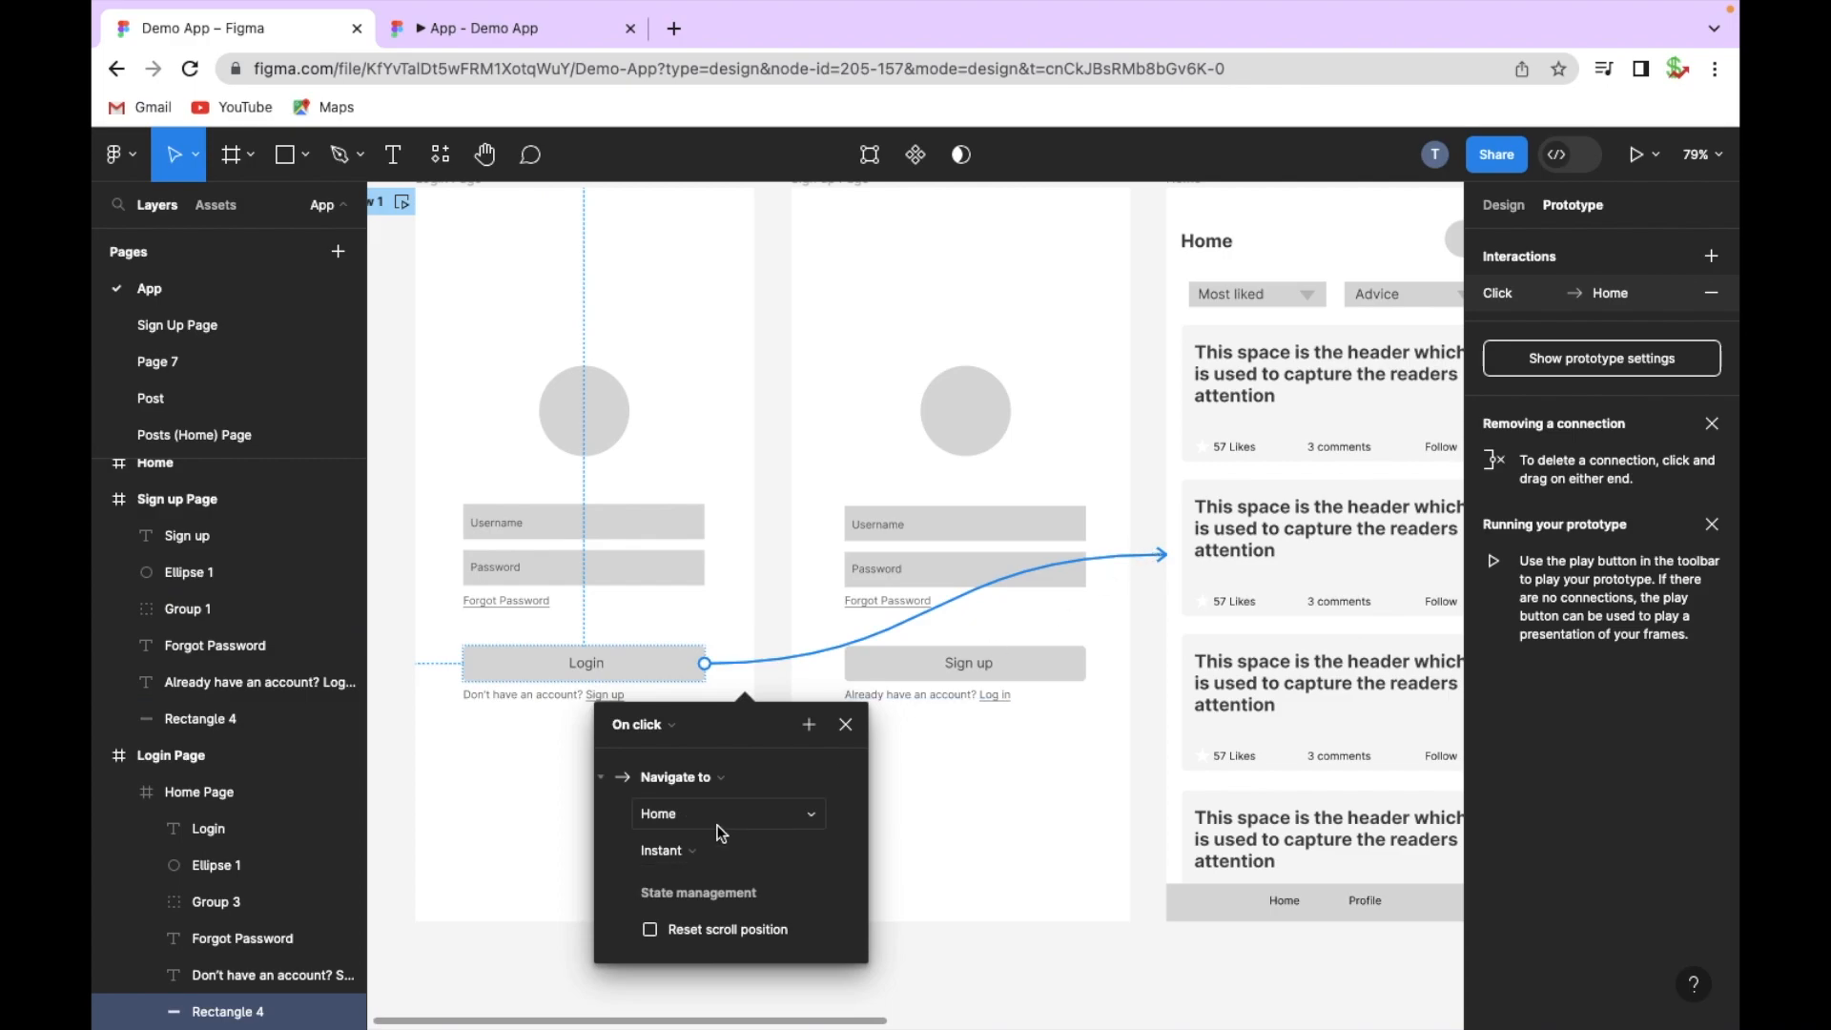
pyautogui.scroll(-3, 710, 854)
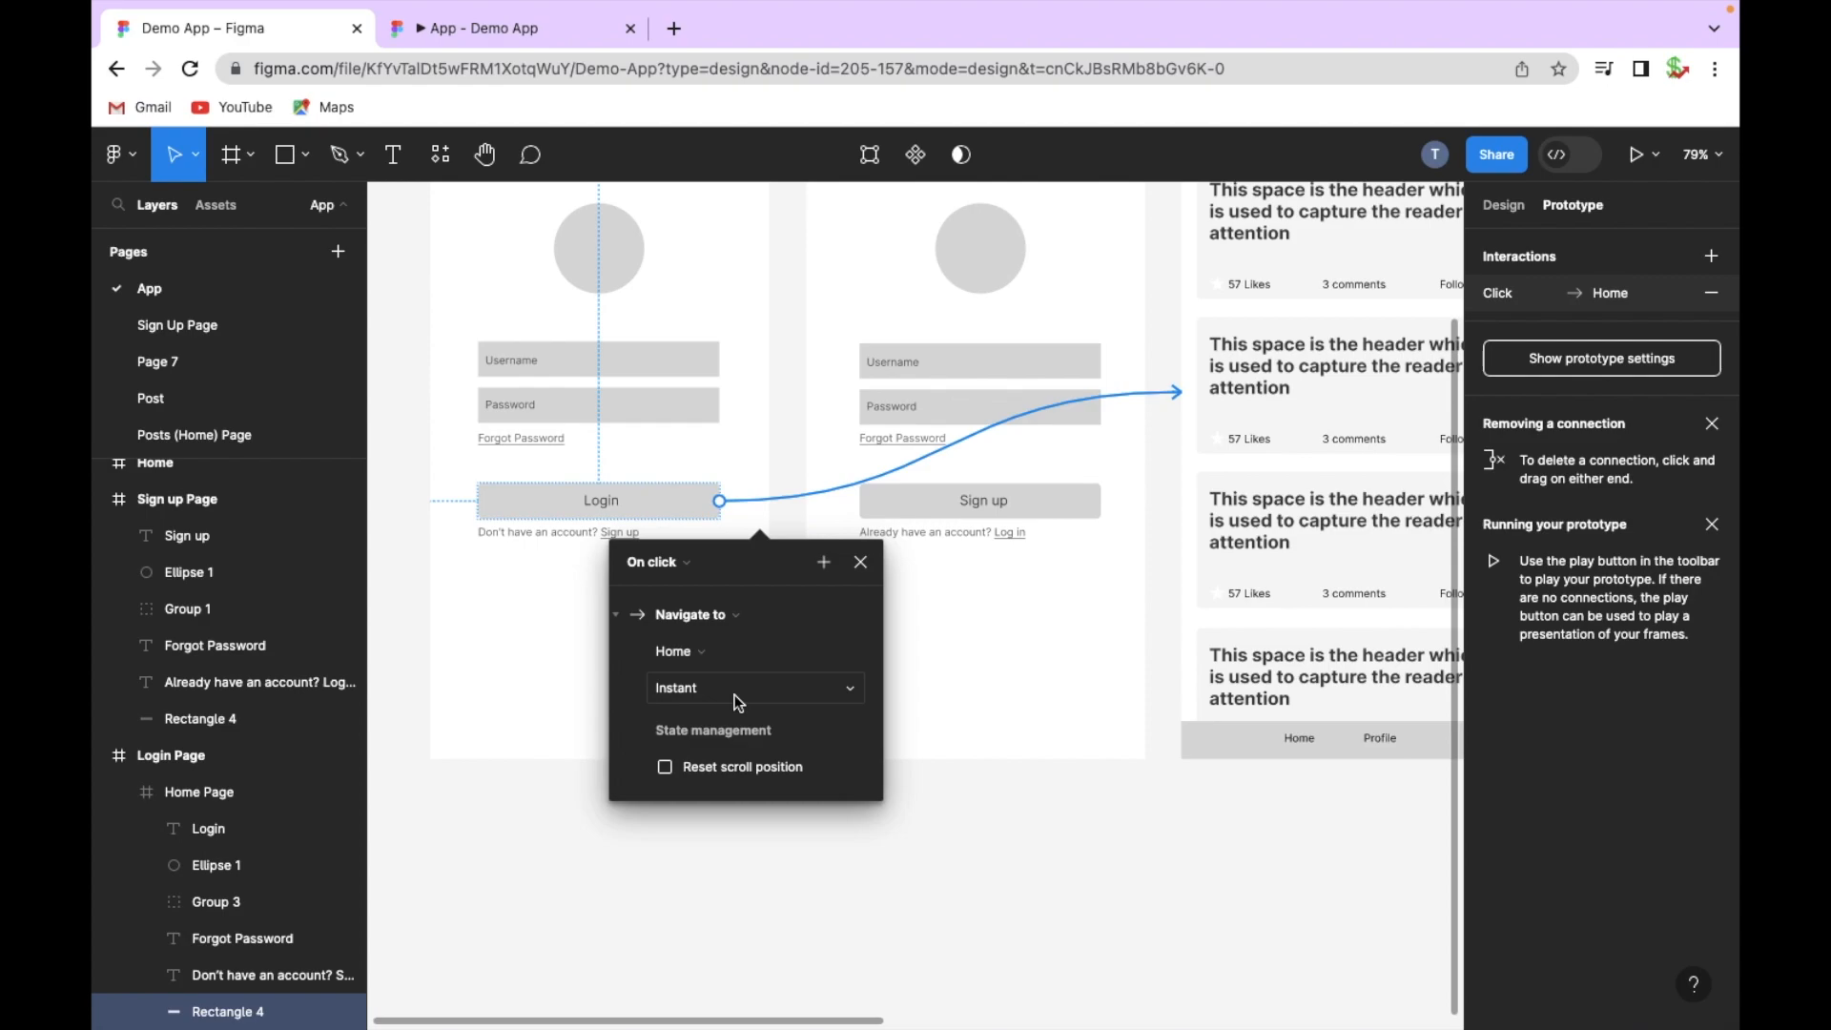
pyautogui.click(735, 695)
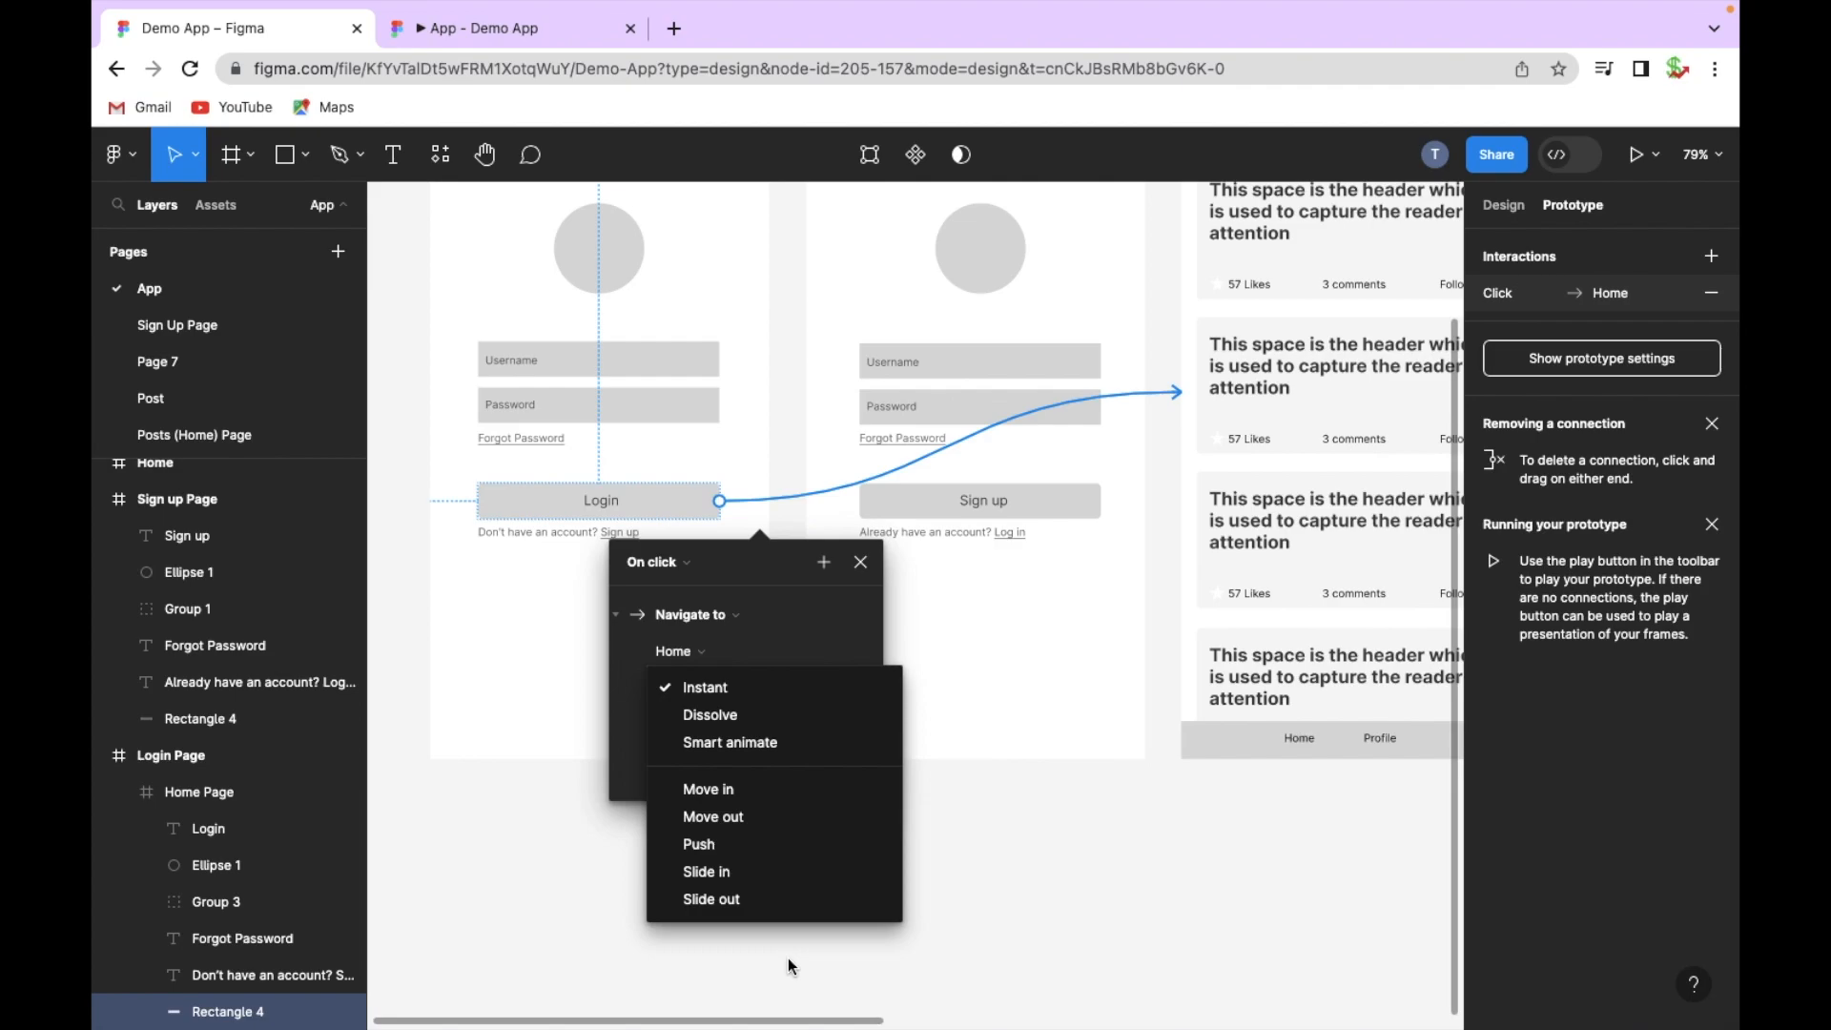
pyautogui.click(705, 871)
# Step: Try the Dissolve animation on the Login button's connection and switch it back to Slide in
pyautogui.click(650, 690)
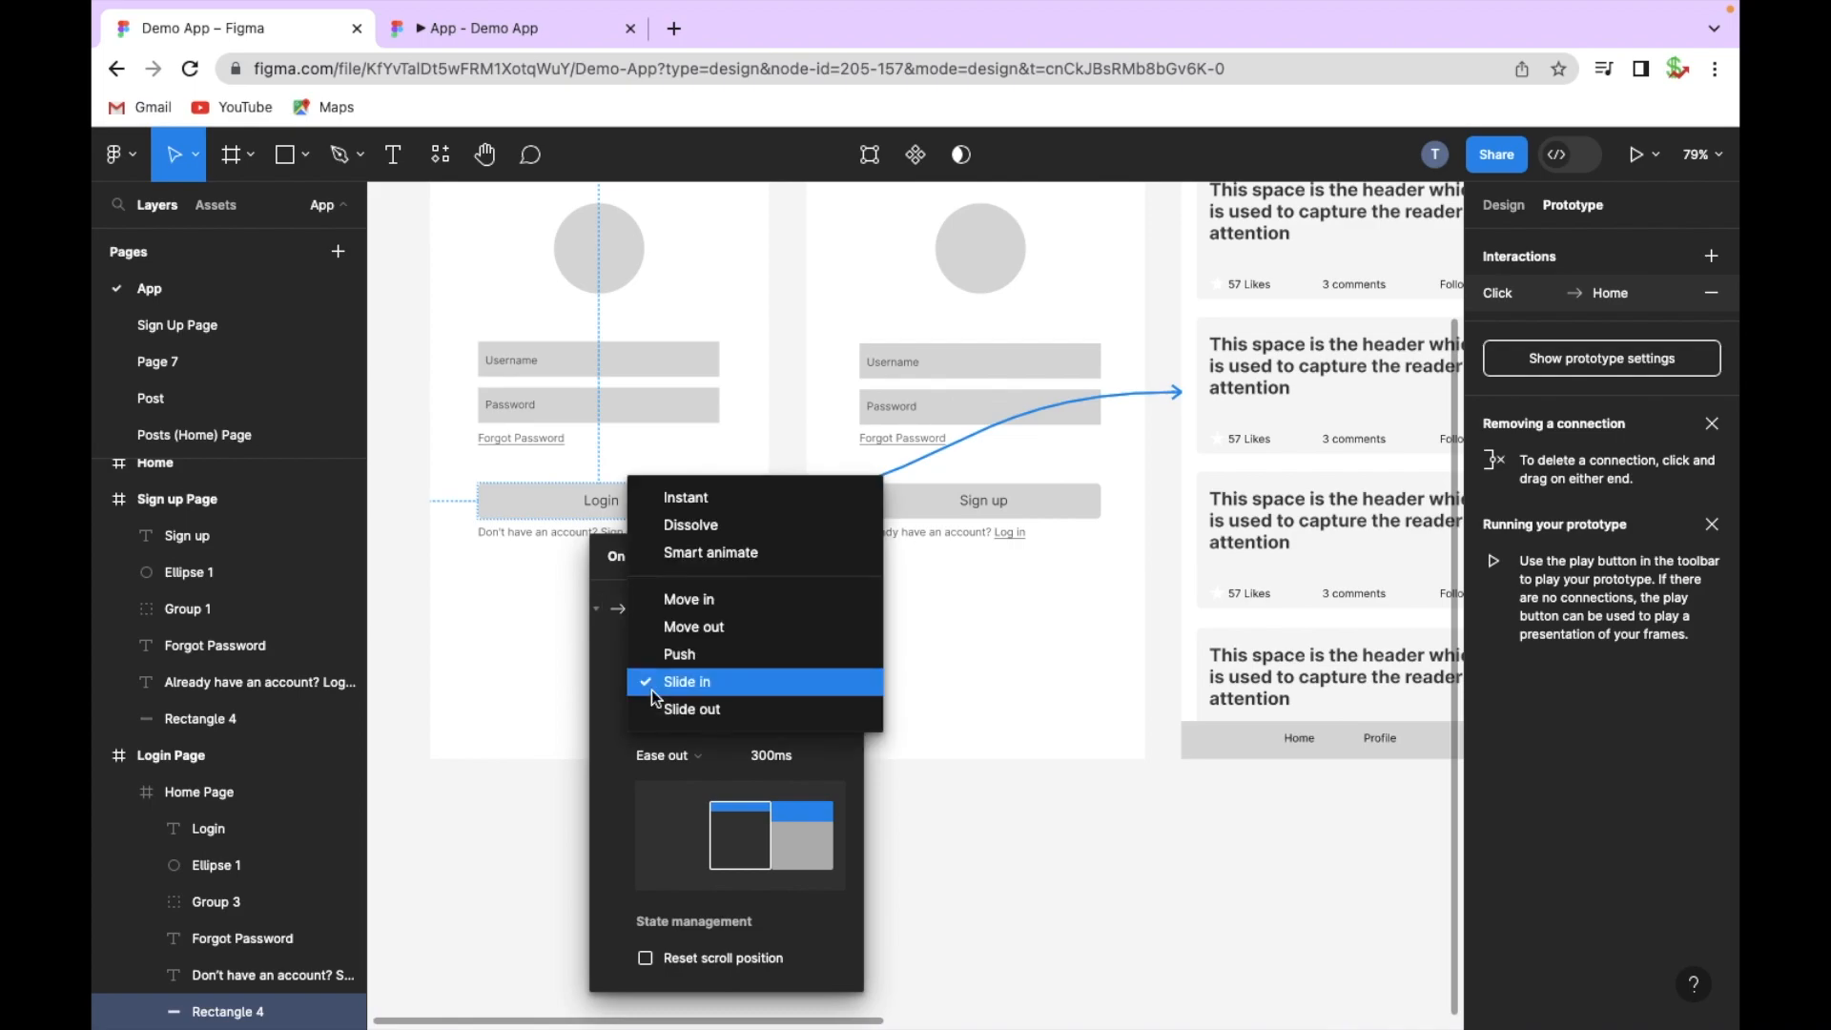
pyautogui.click(701, 524)
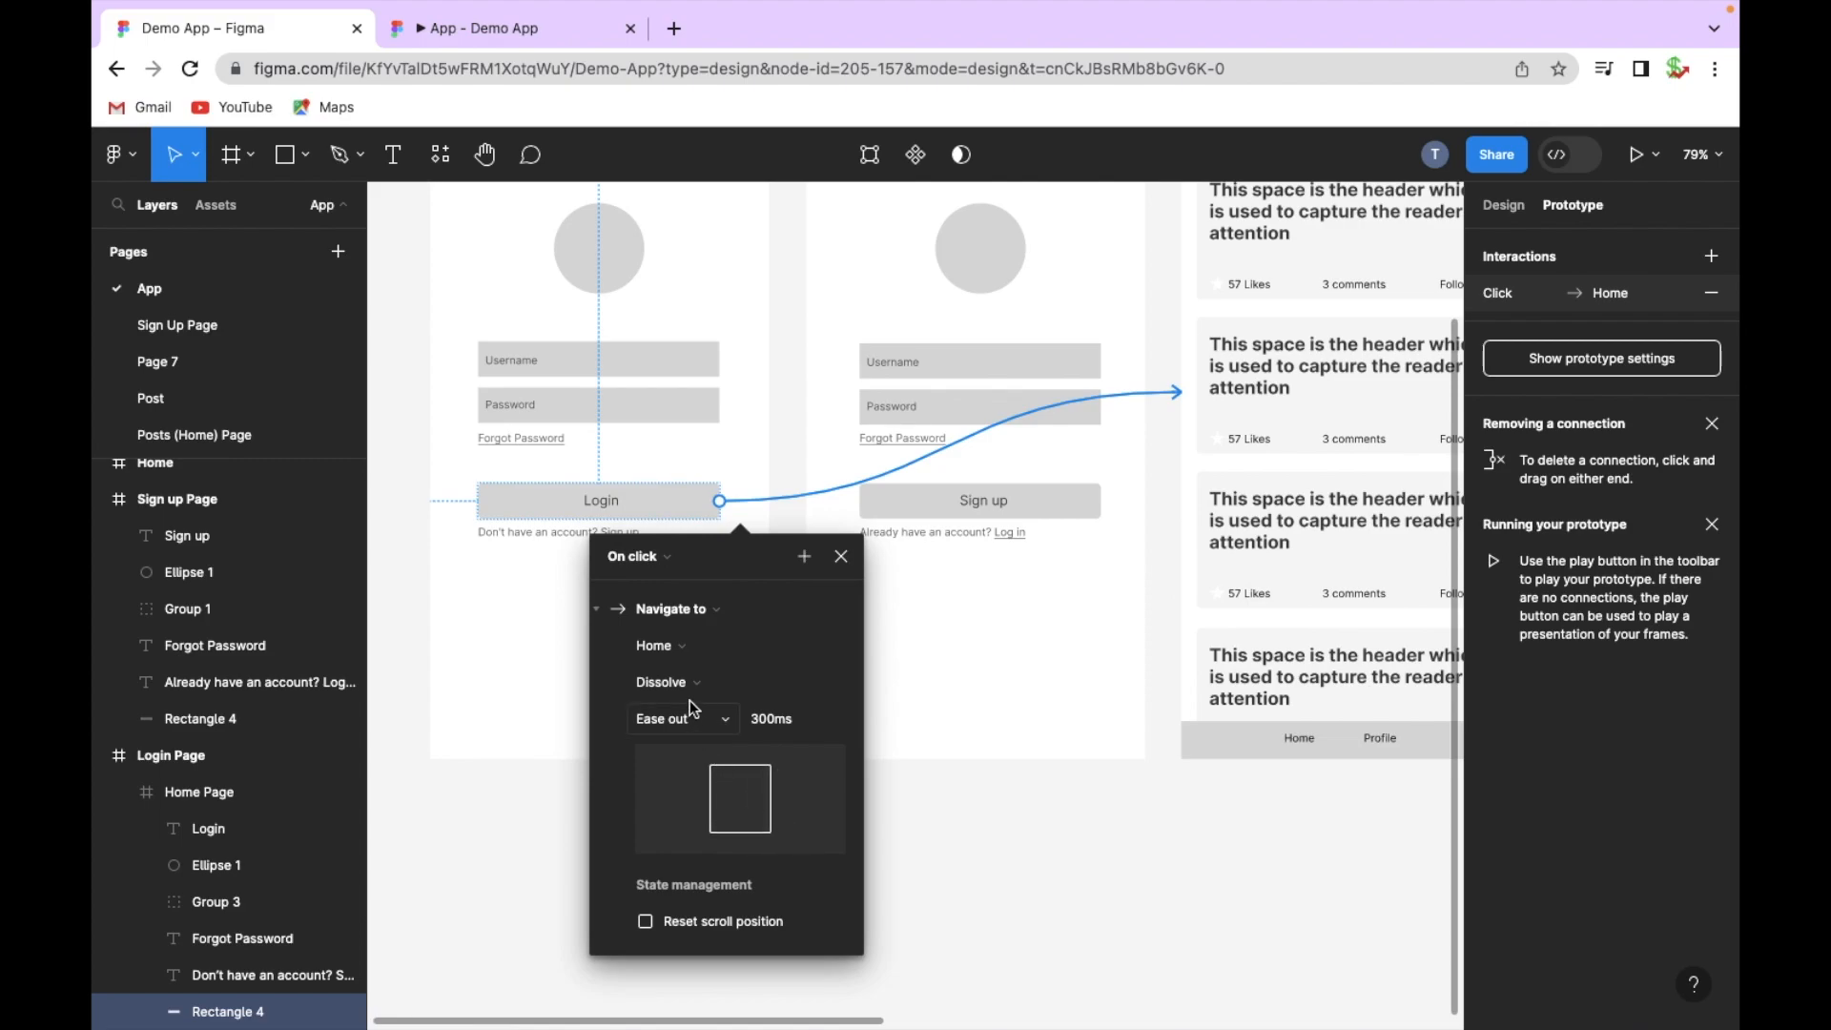
pyautogui.click(679, 683)
pyautogui.click(668, 836)
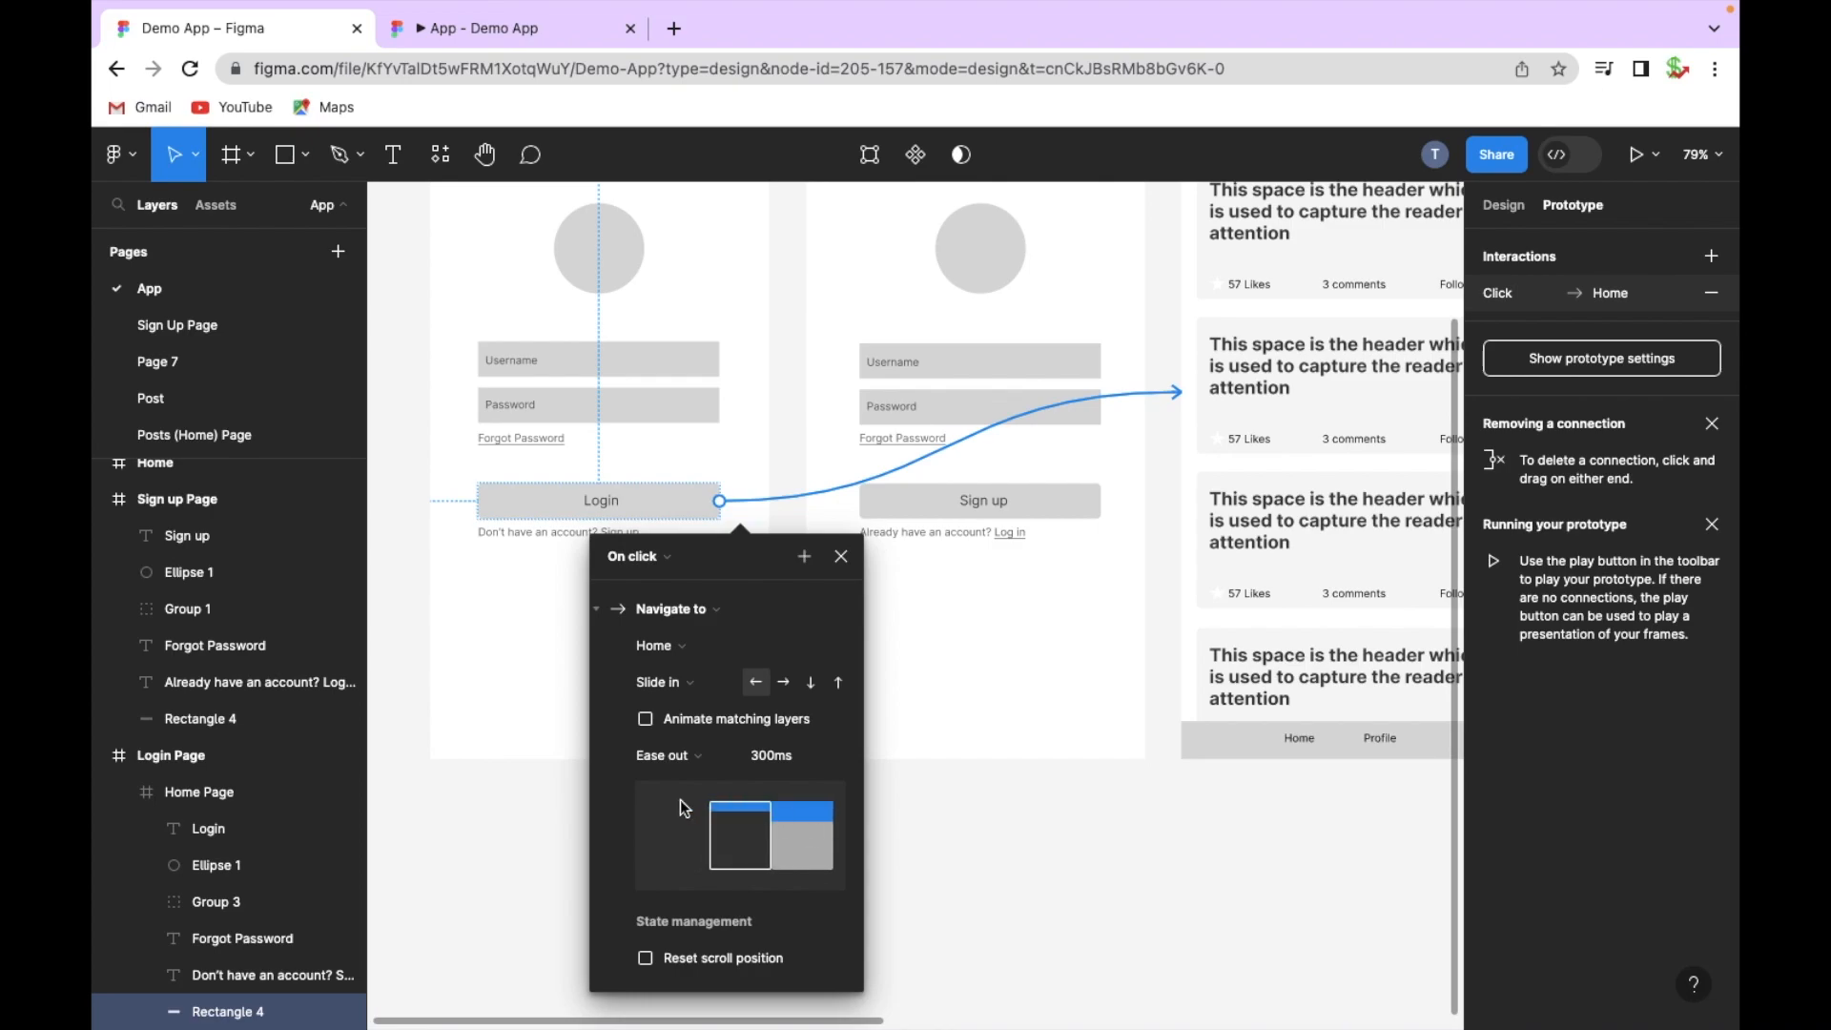
# Step: Try the rightward direction for the Slide in animation and return it to leftward
pyautogui.click(783, 683)
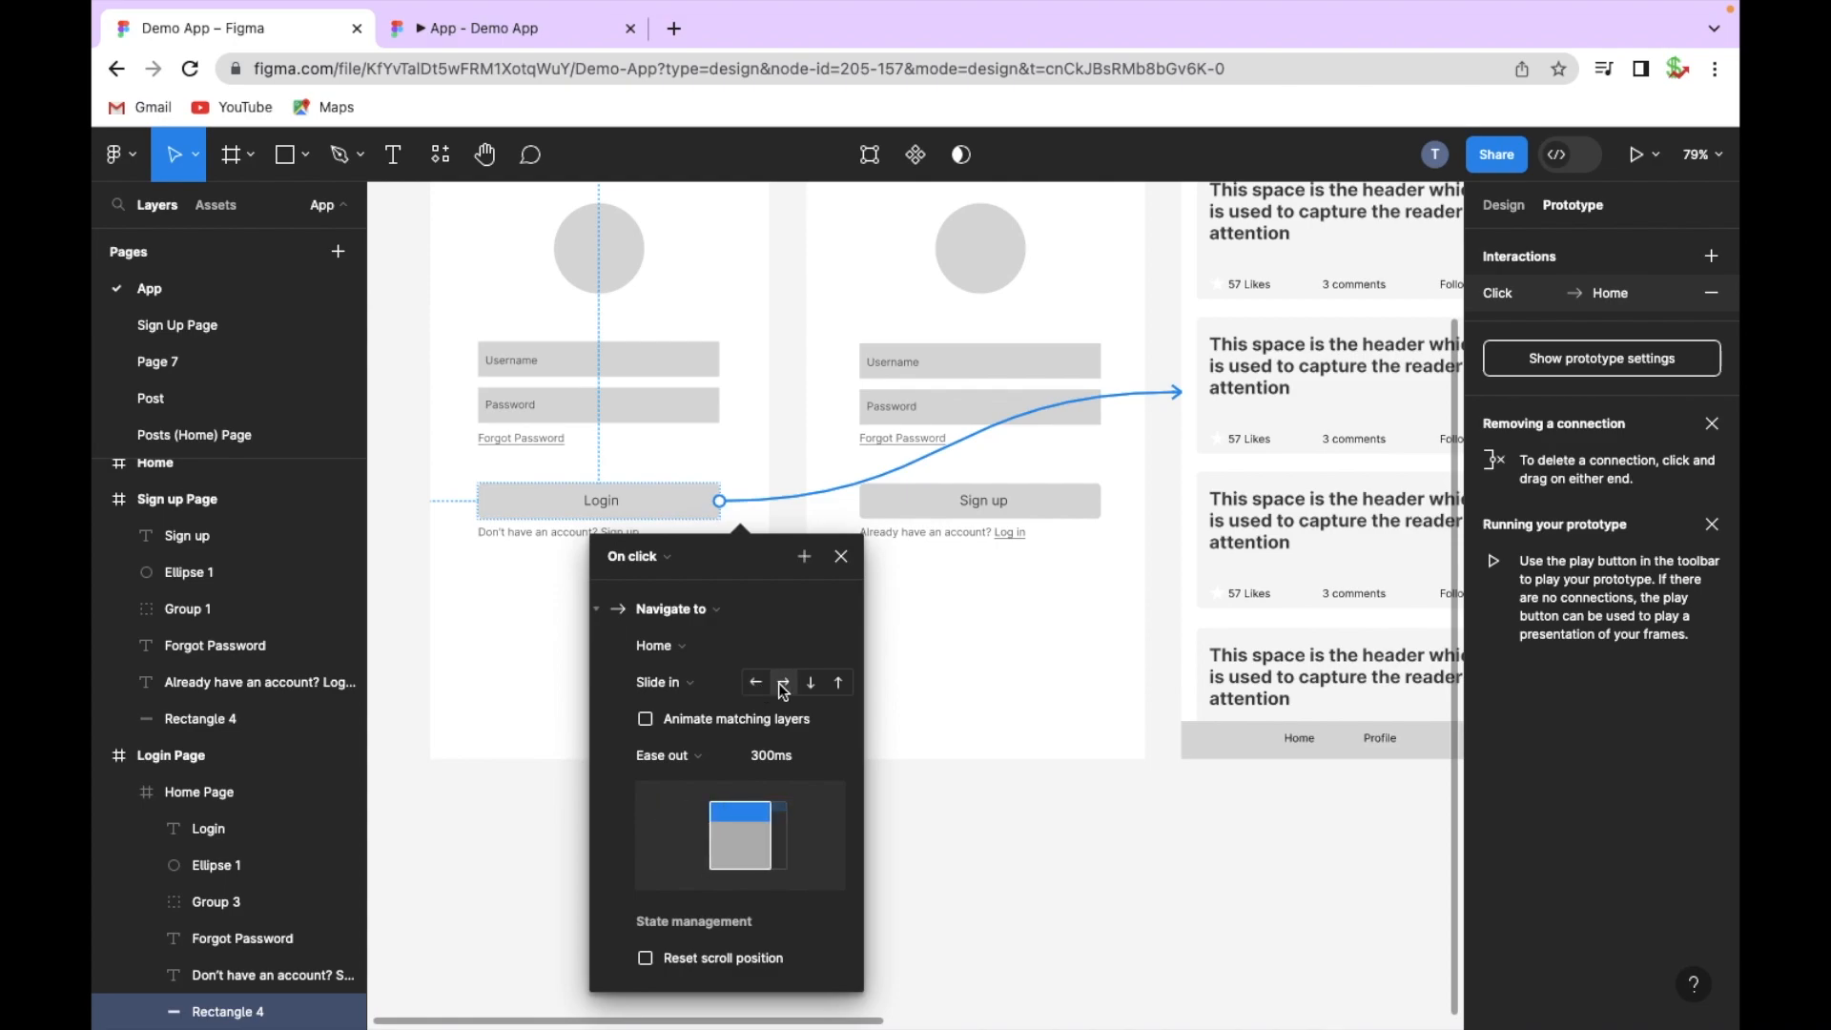
pyautogui.click(756, 683)
pyautogui.scroll(-1, 740, 799)
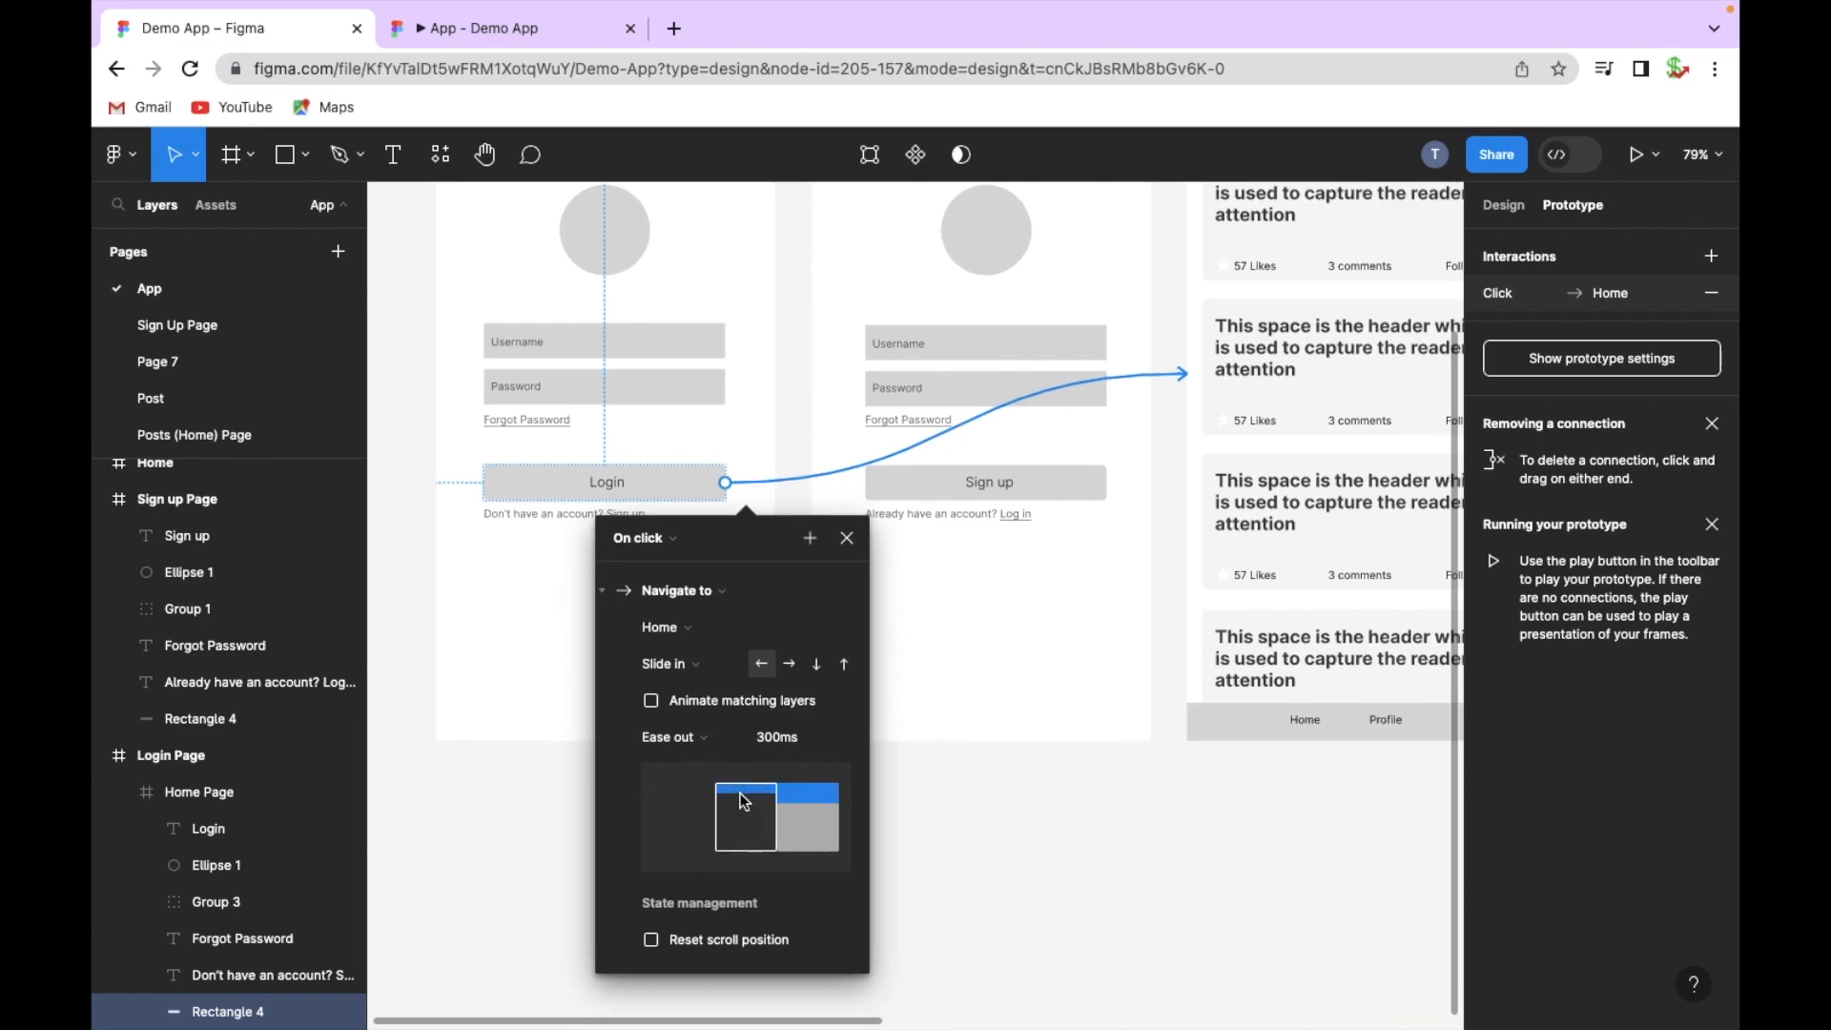
# Step: Review the easing options for the Login button's Slide in animation, keeping Ease out
pyautogui.click(683, 740)
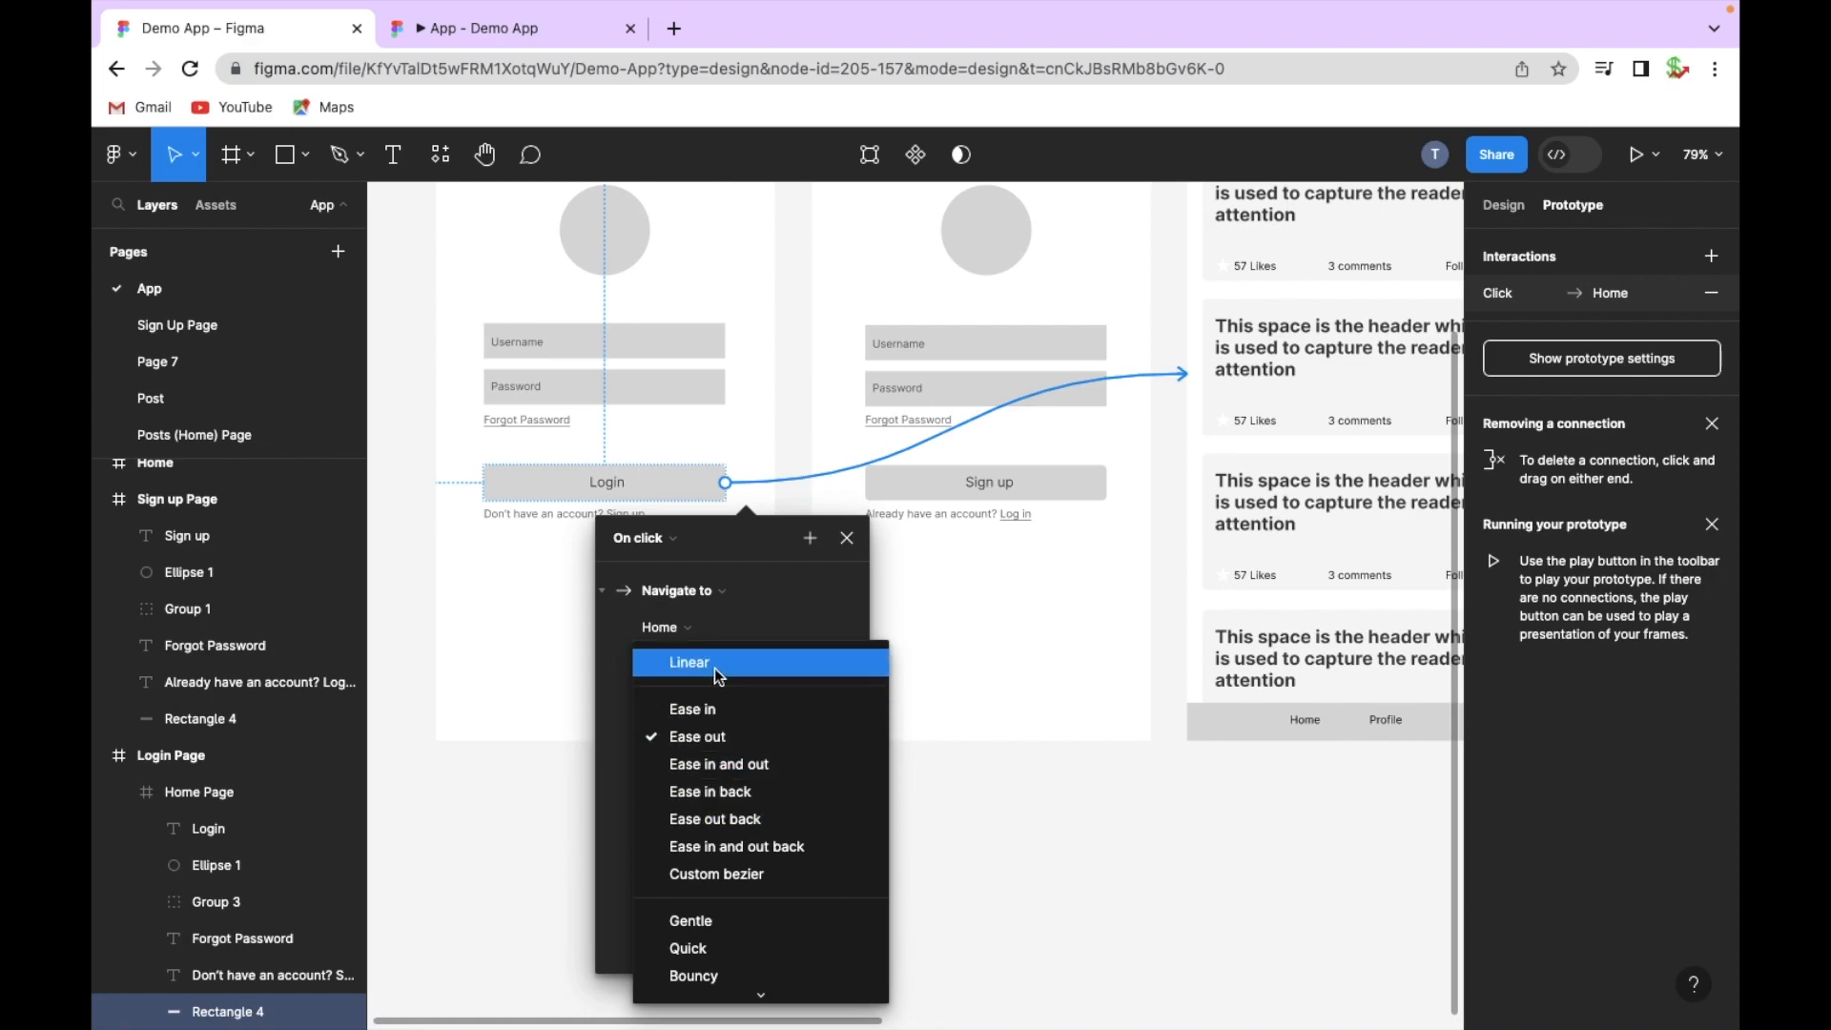
pyautogui.click(720, 740)
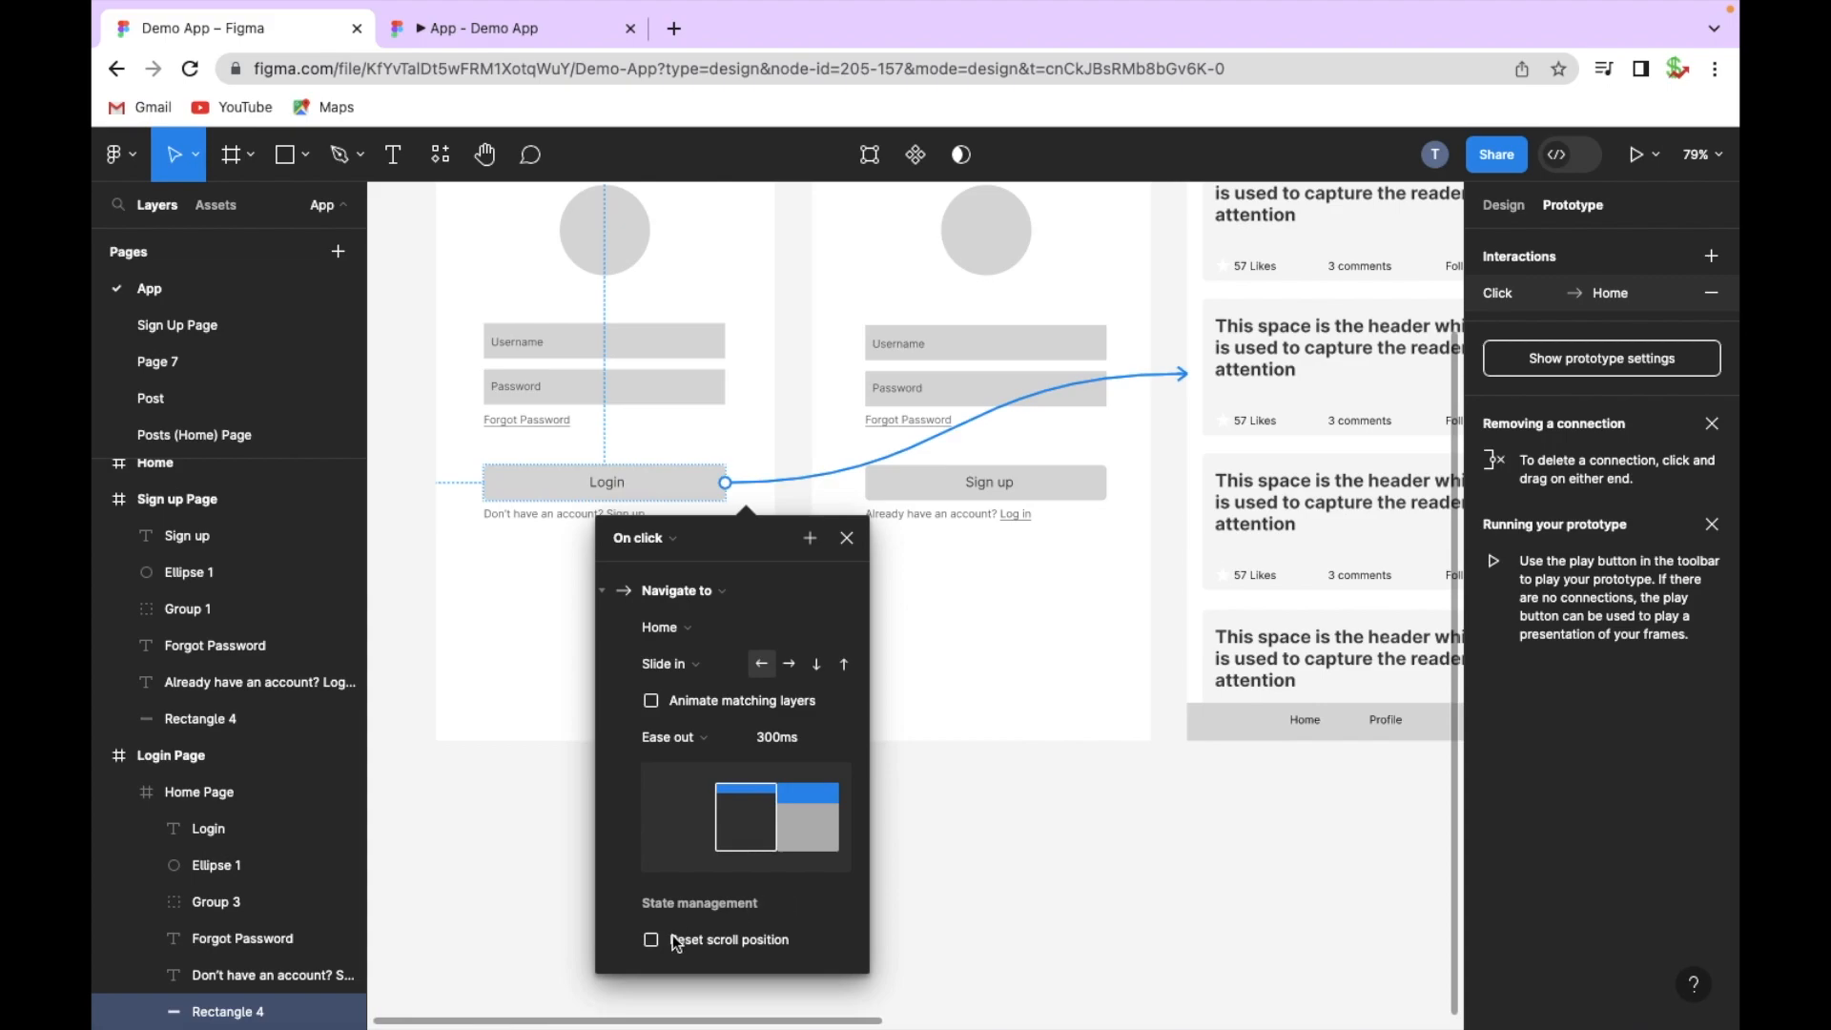
pyautogui.scroll(2, 780, 939)
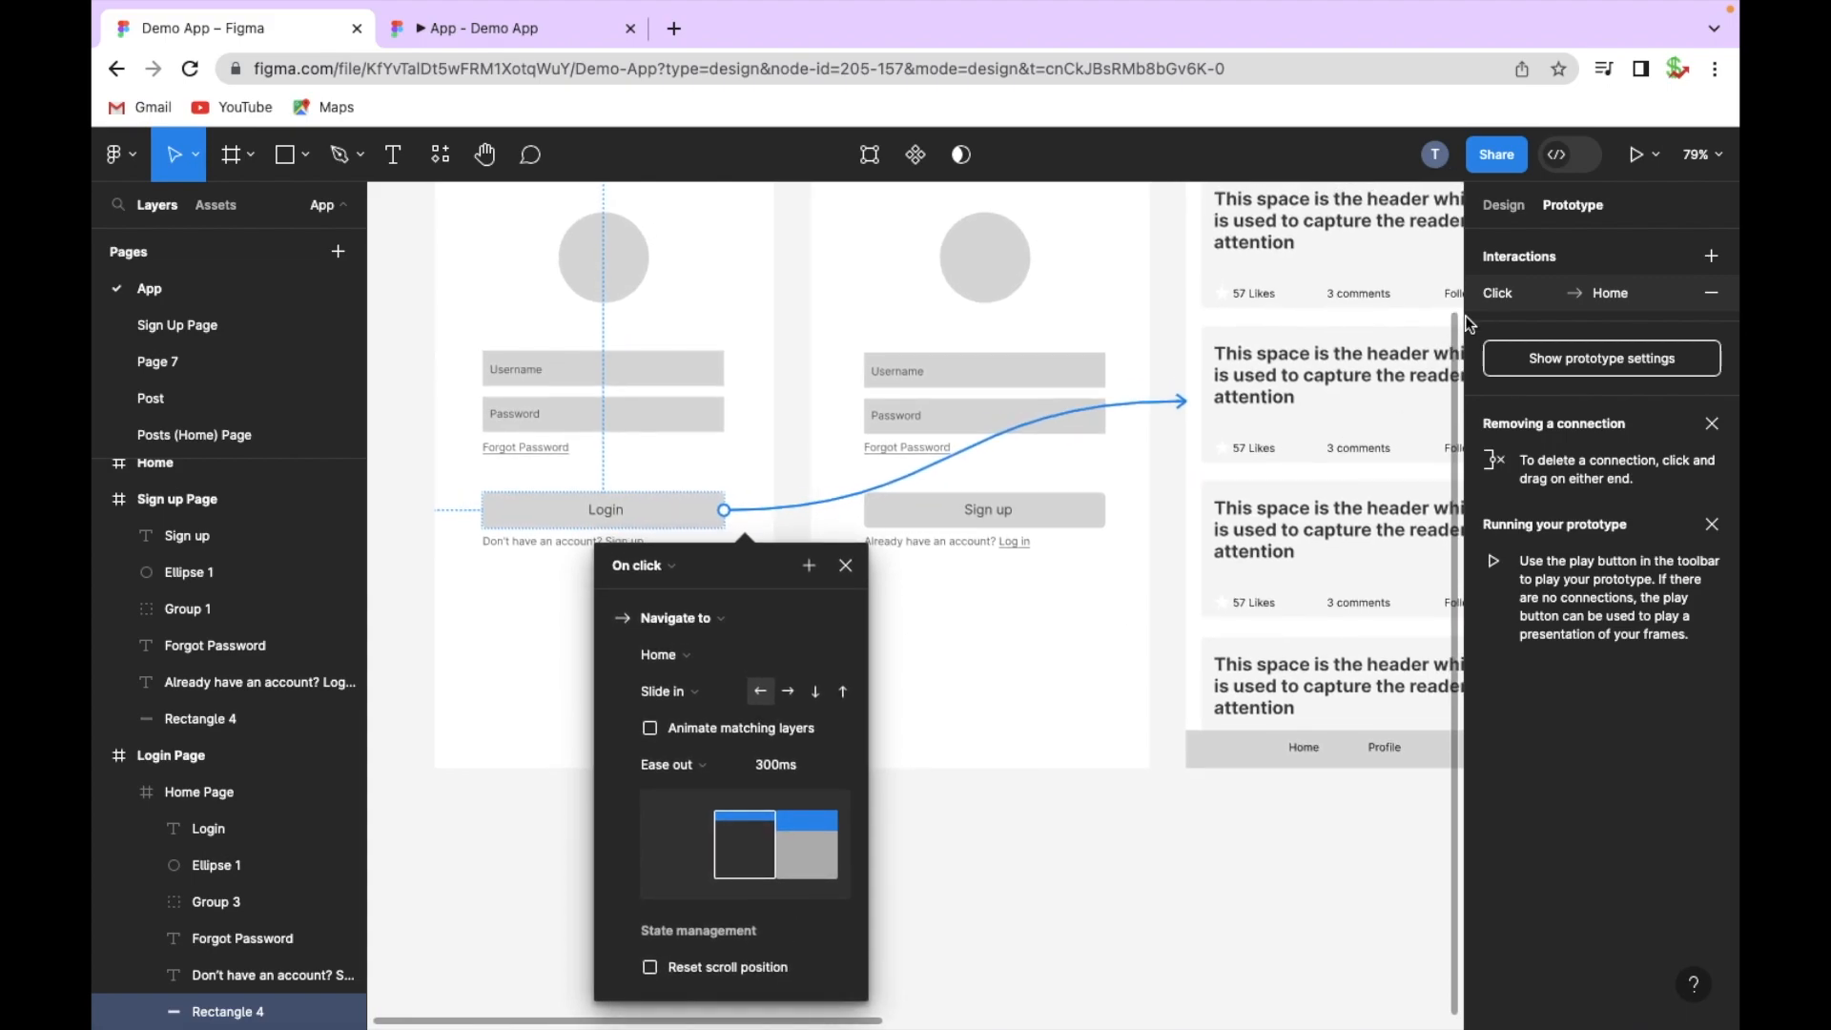
pyautogui.hscroll(5, 1282, 405)
pyautogui.scroll(3, 1282, 405)
pyautogui.hscroll(-2, 1282, 590)
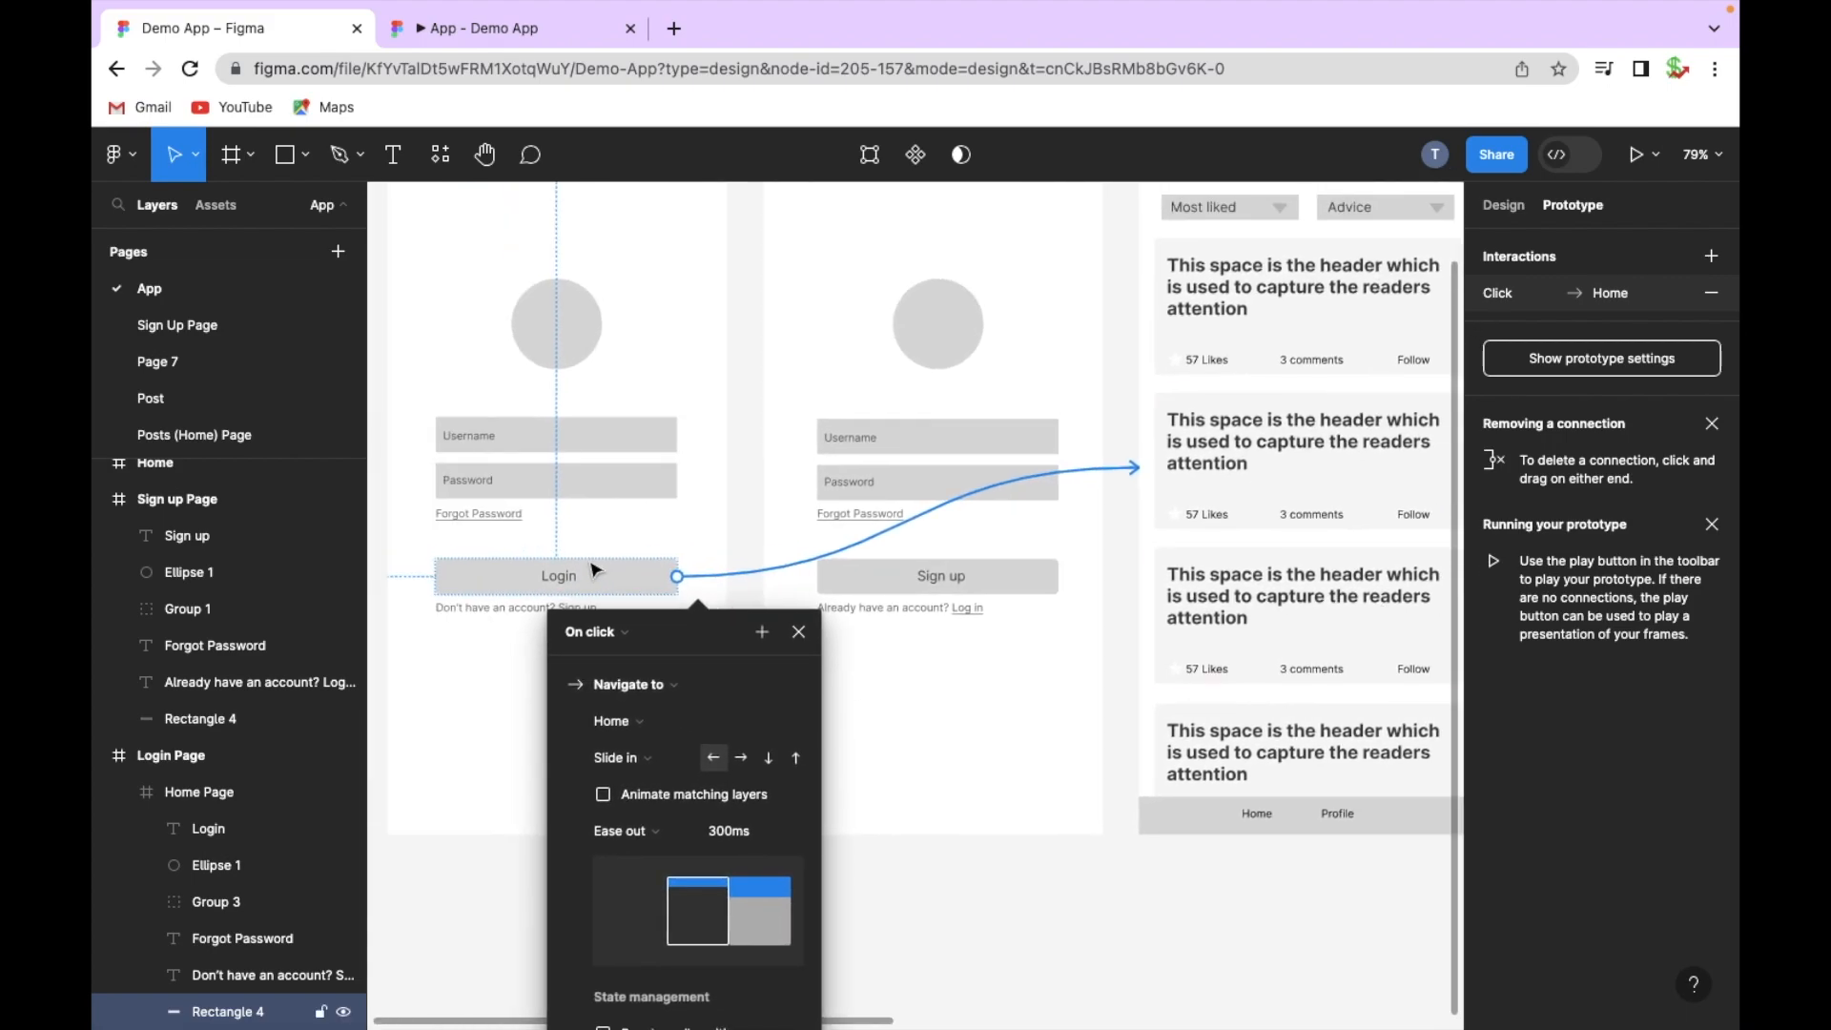
pyautogui.scroll(3, 1205, 466)
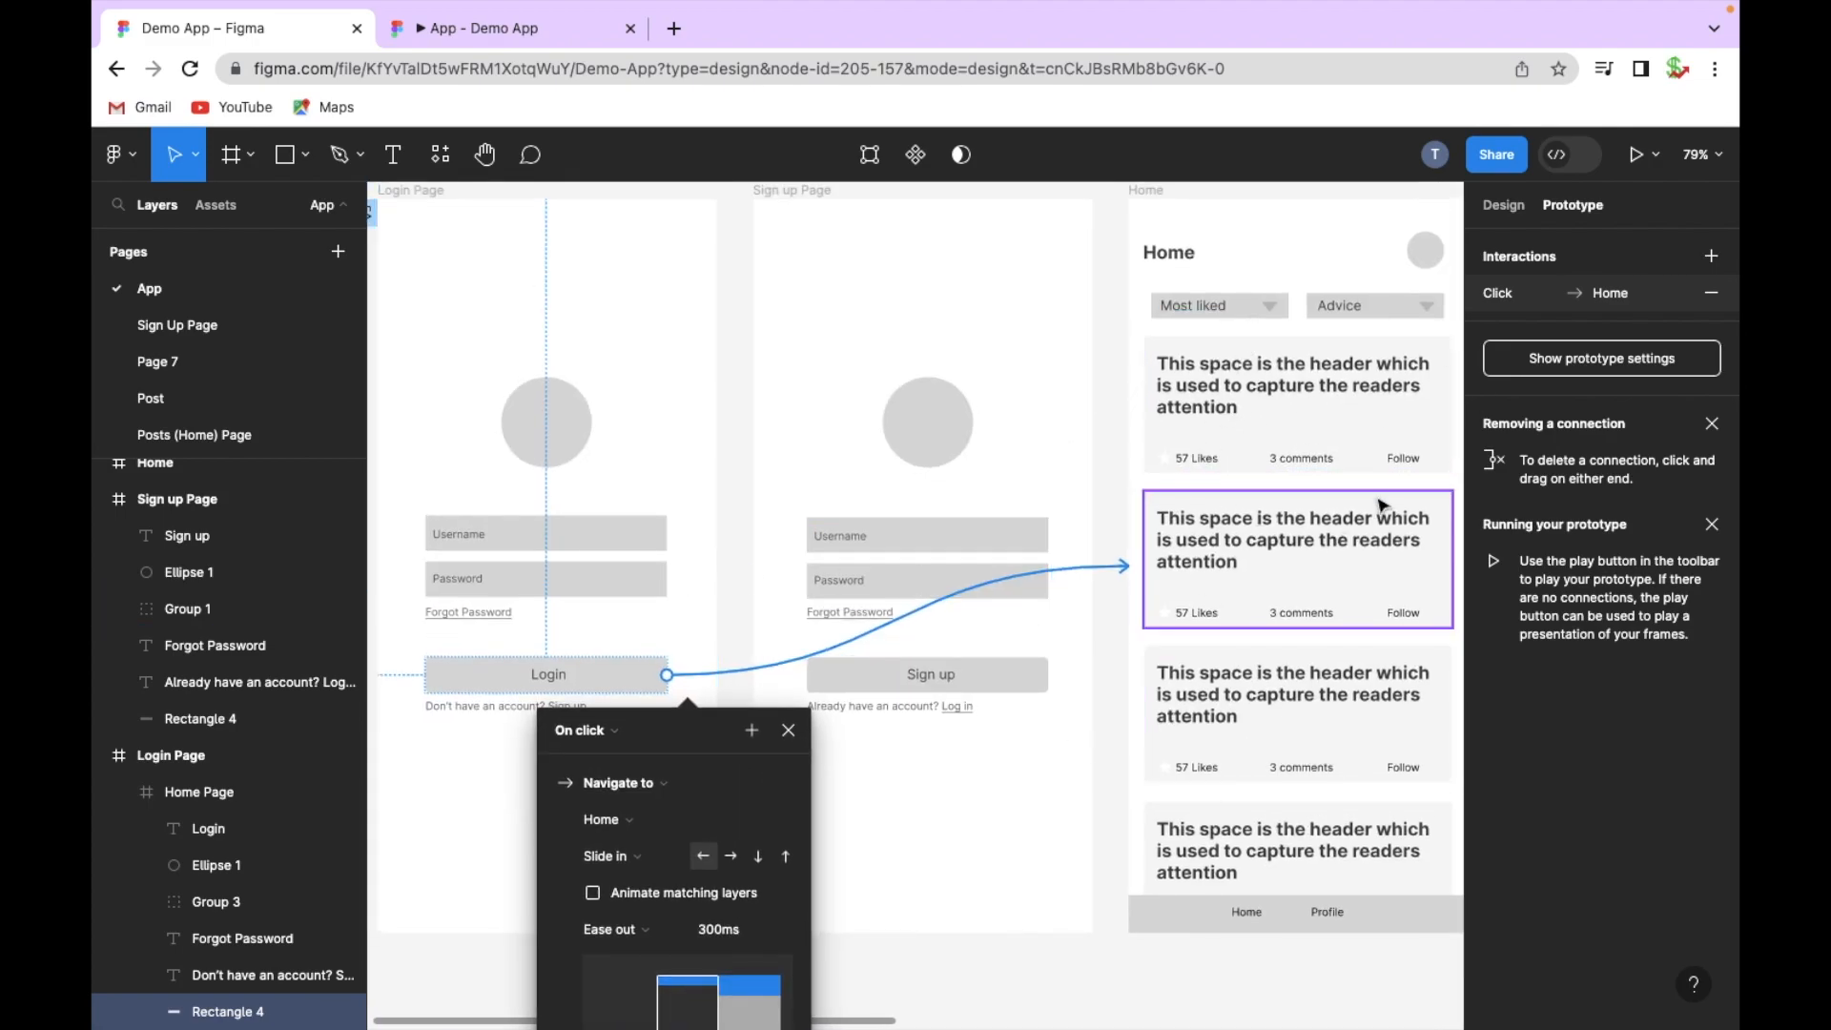
pyautogui.scroll(-3, 1311, 774)
pyautogui.hscroll(-2, 1311, 774)
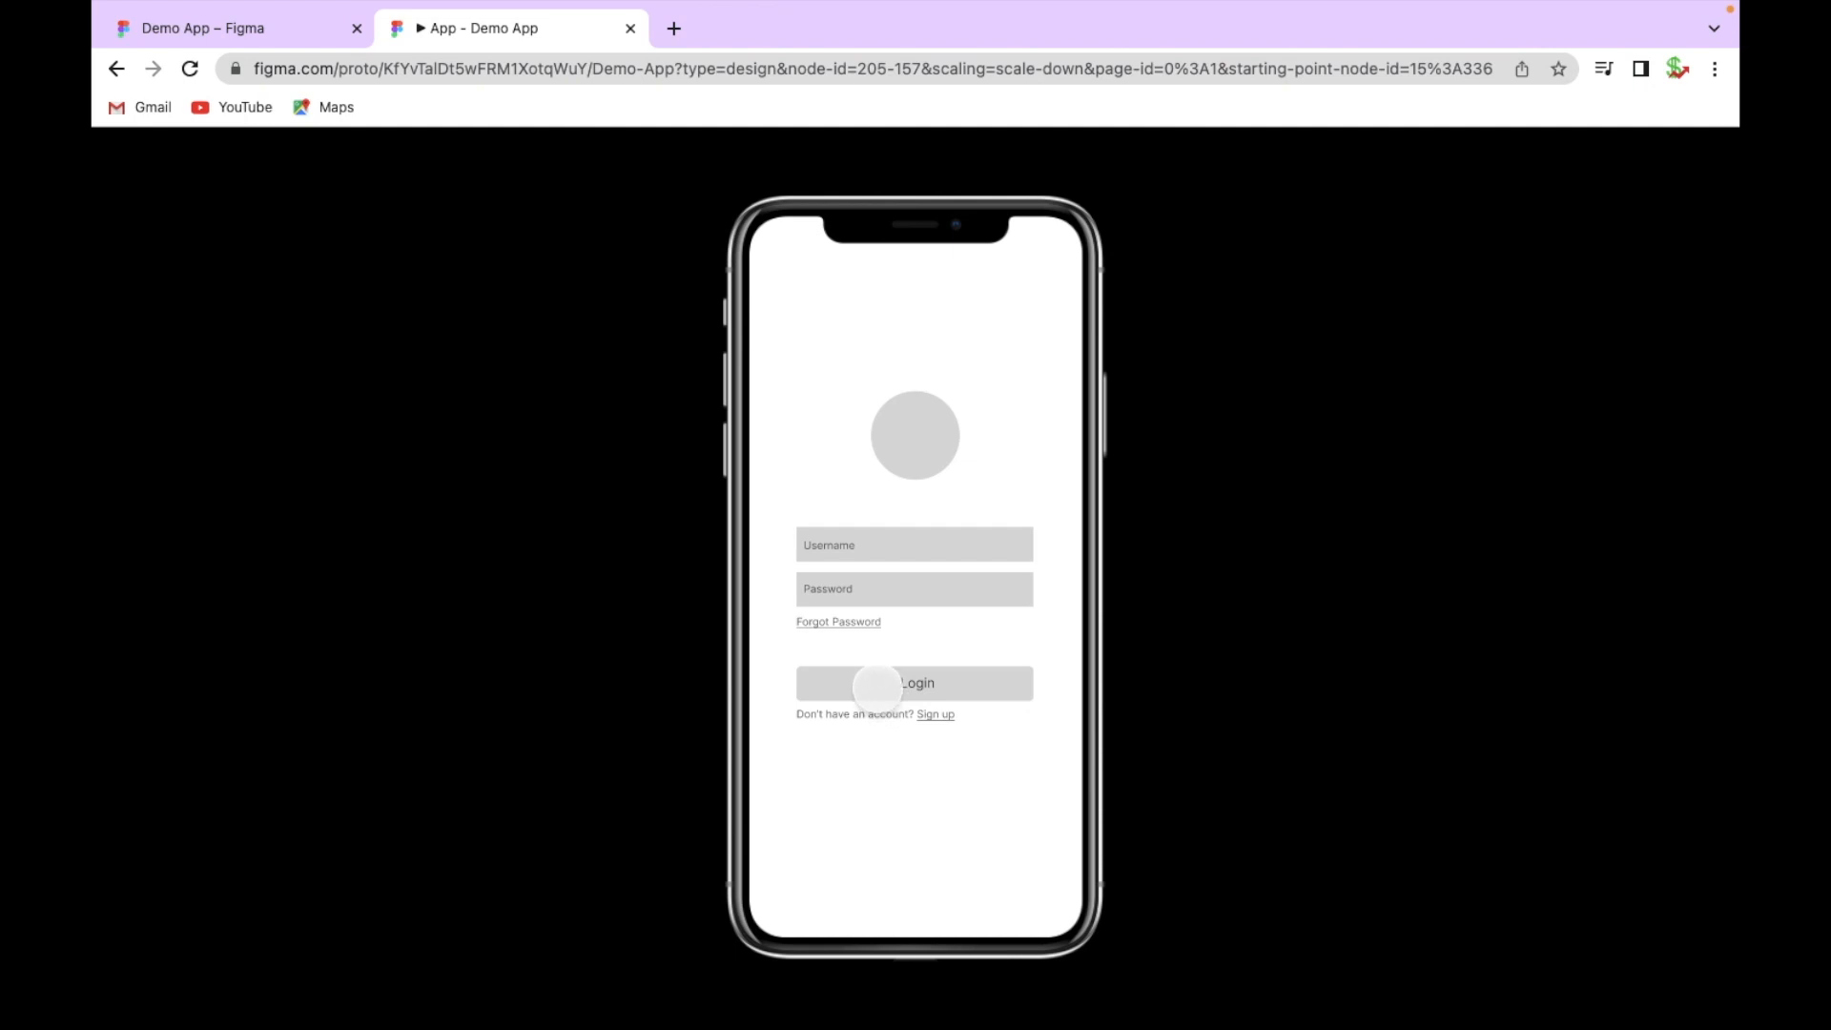
# Step: Test the Login button's transition in the running prototype and scroll through the Home feed's posts beneath the fixed navigation bar
pyautogui.click(876, 683)
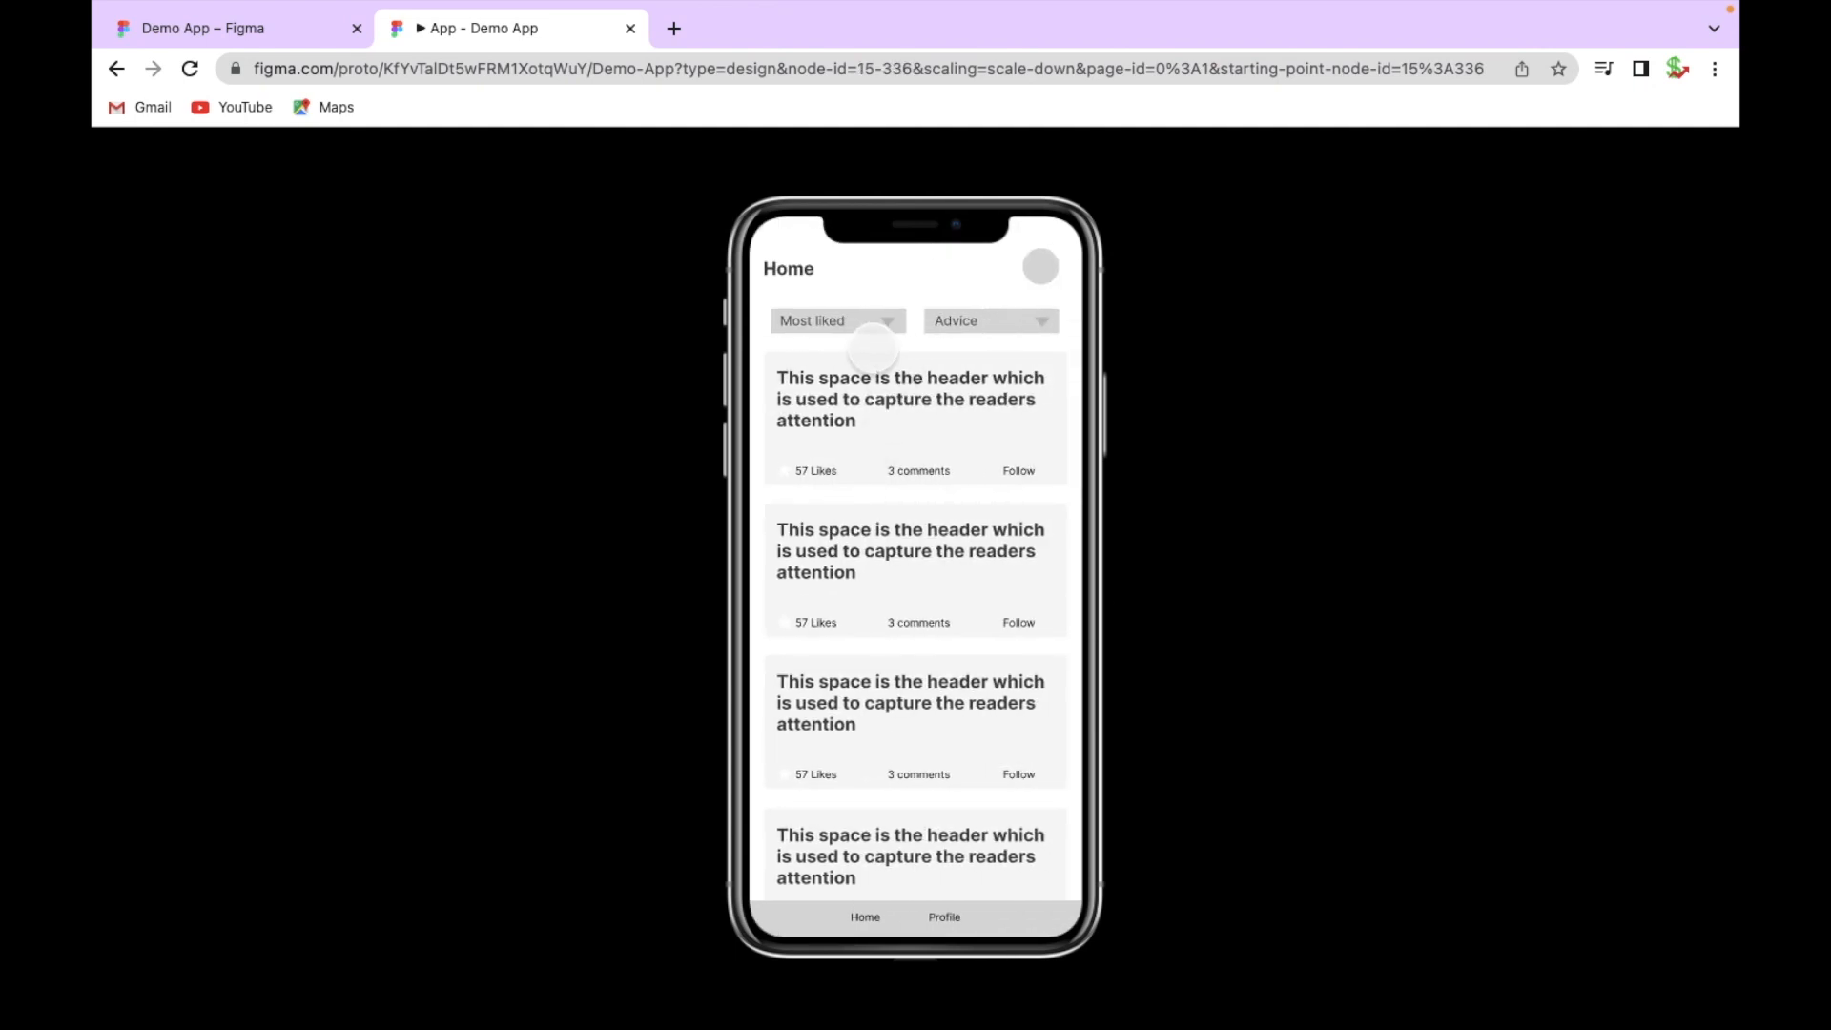
pyautogui.moveTo(958, 691); pyautogui.dragTo(951, 482)
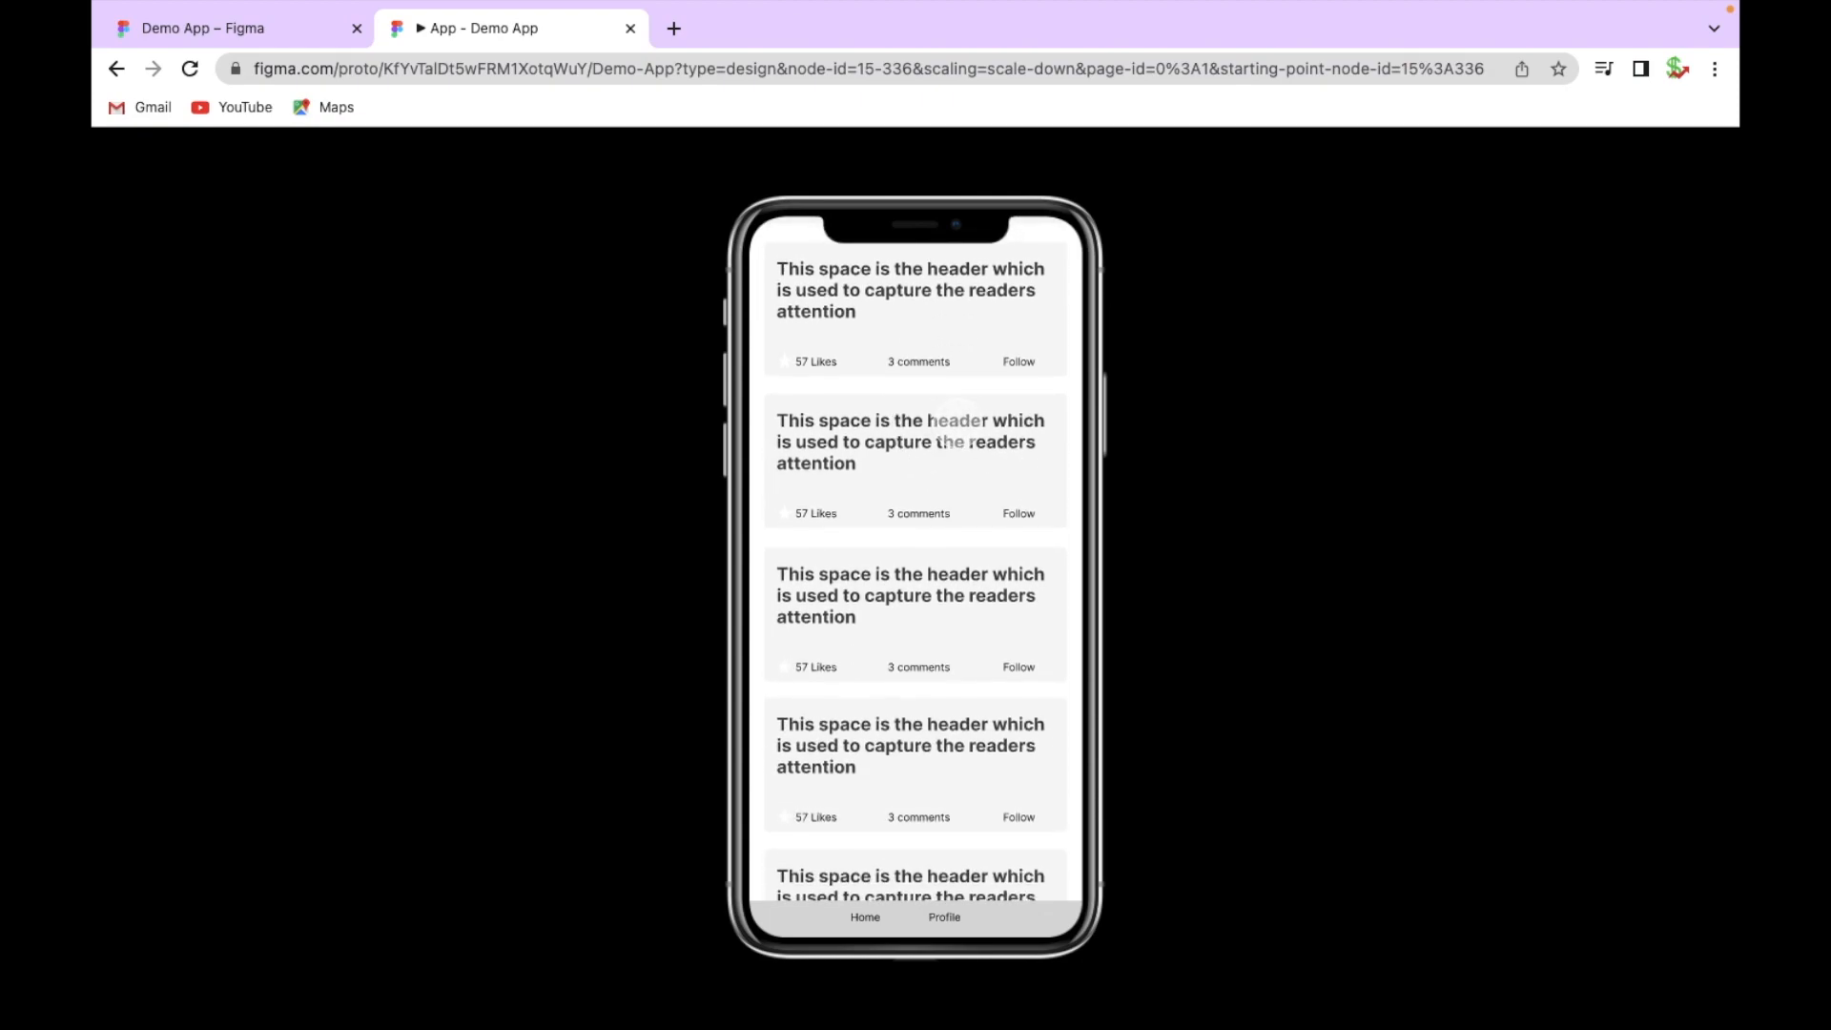
pyautogui.moveTo(964, 662); pyautogui.dragTo(973, 940)
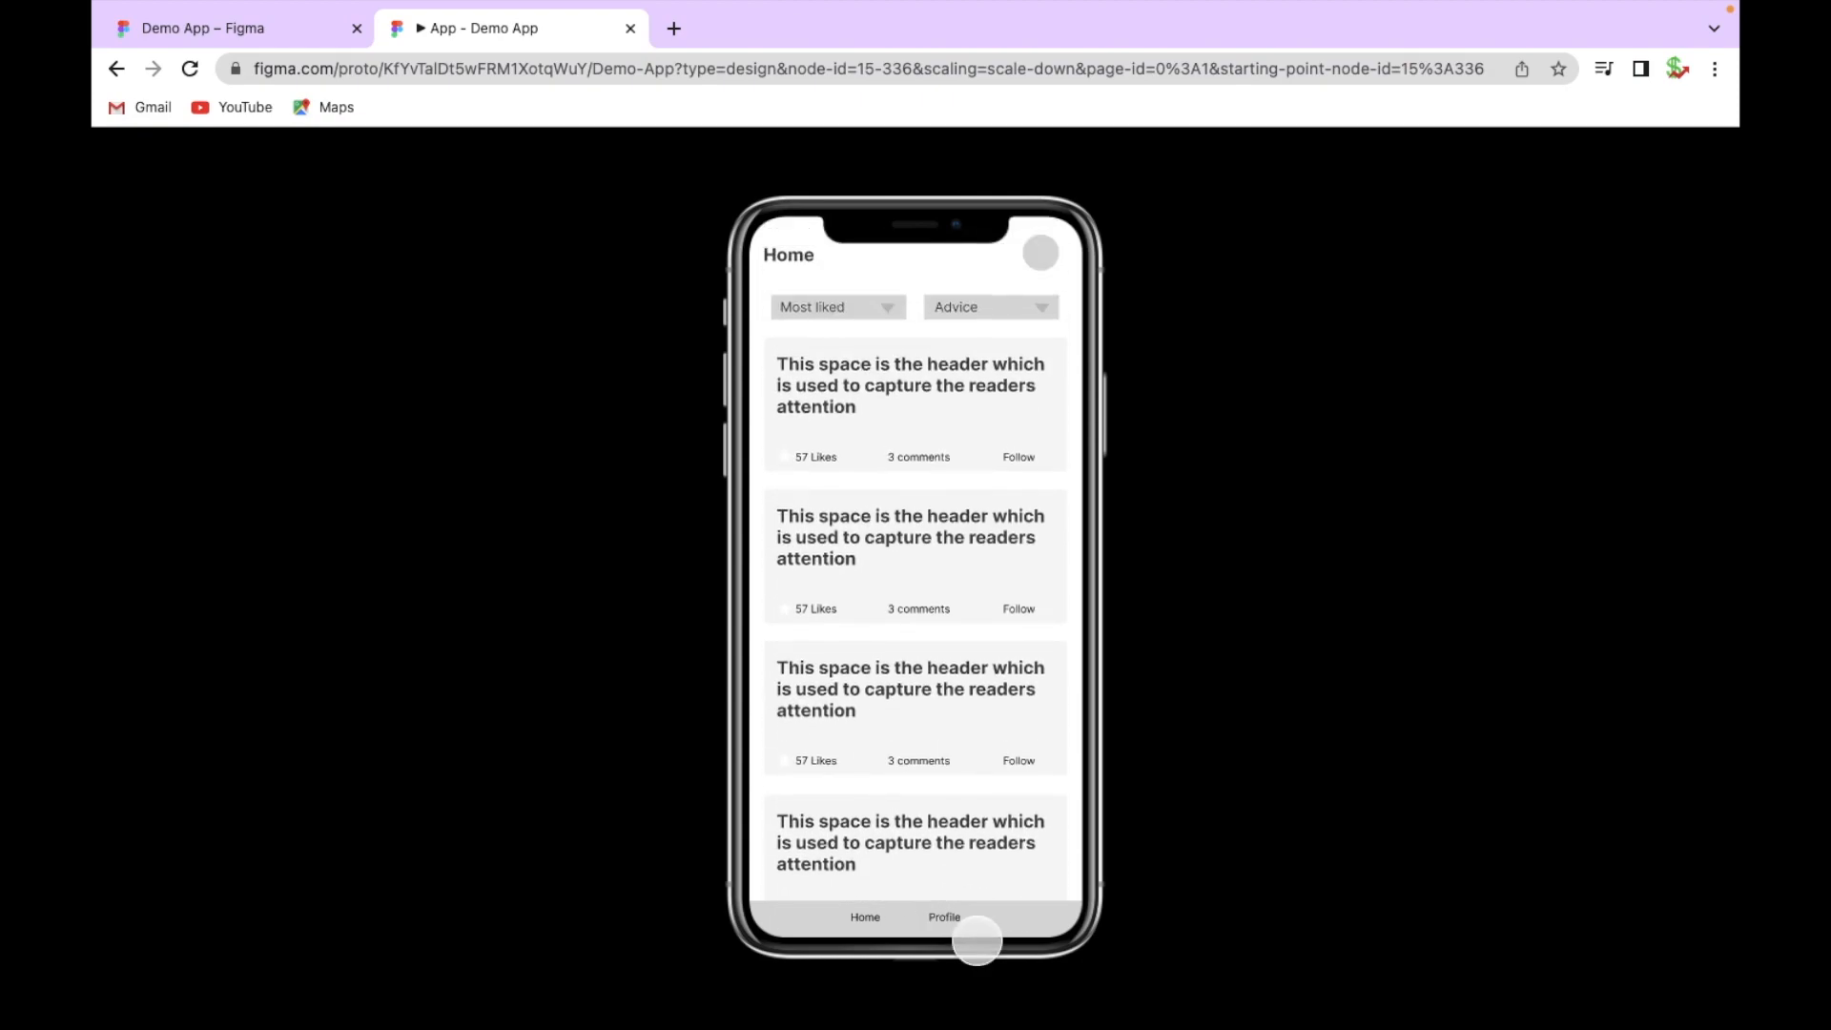
pyautogui.moveTo(908, 809); pyautogui.dragTo(906, 512)
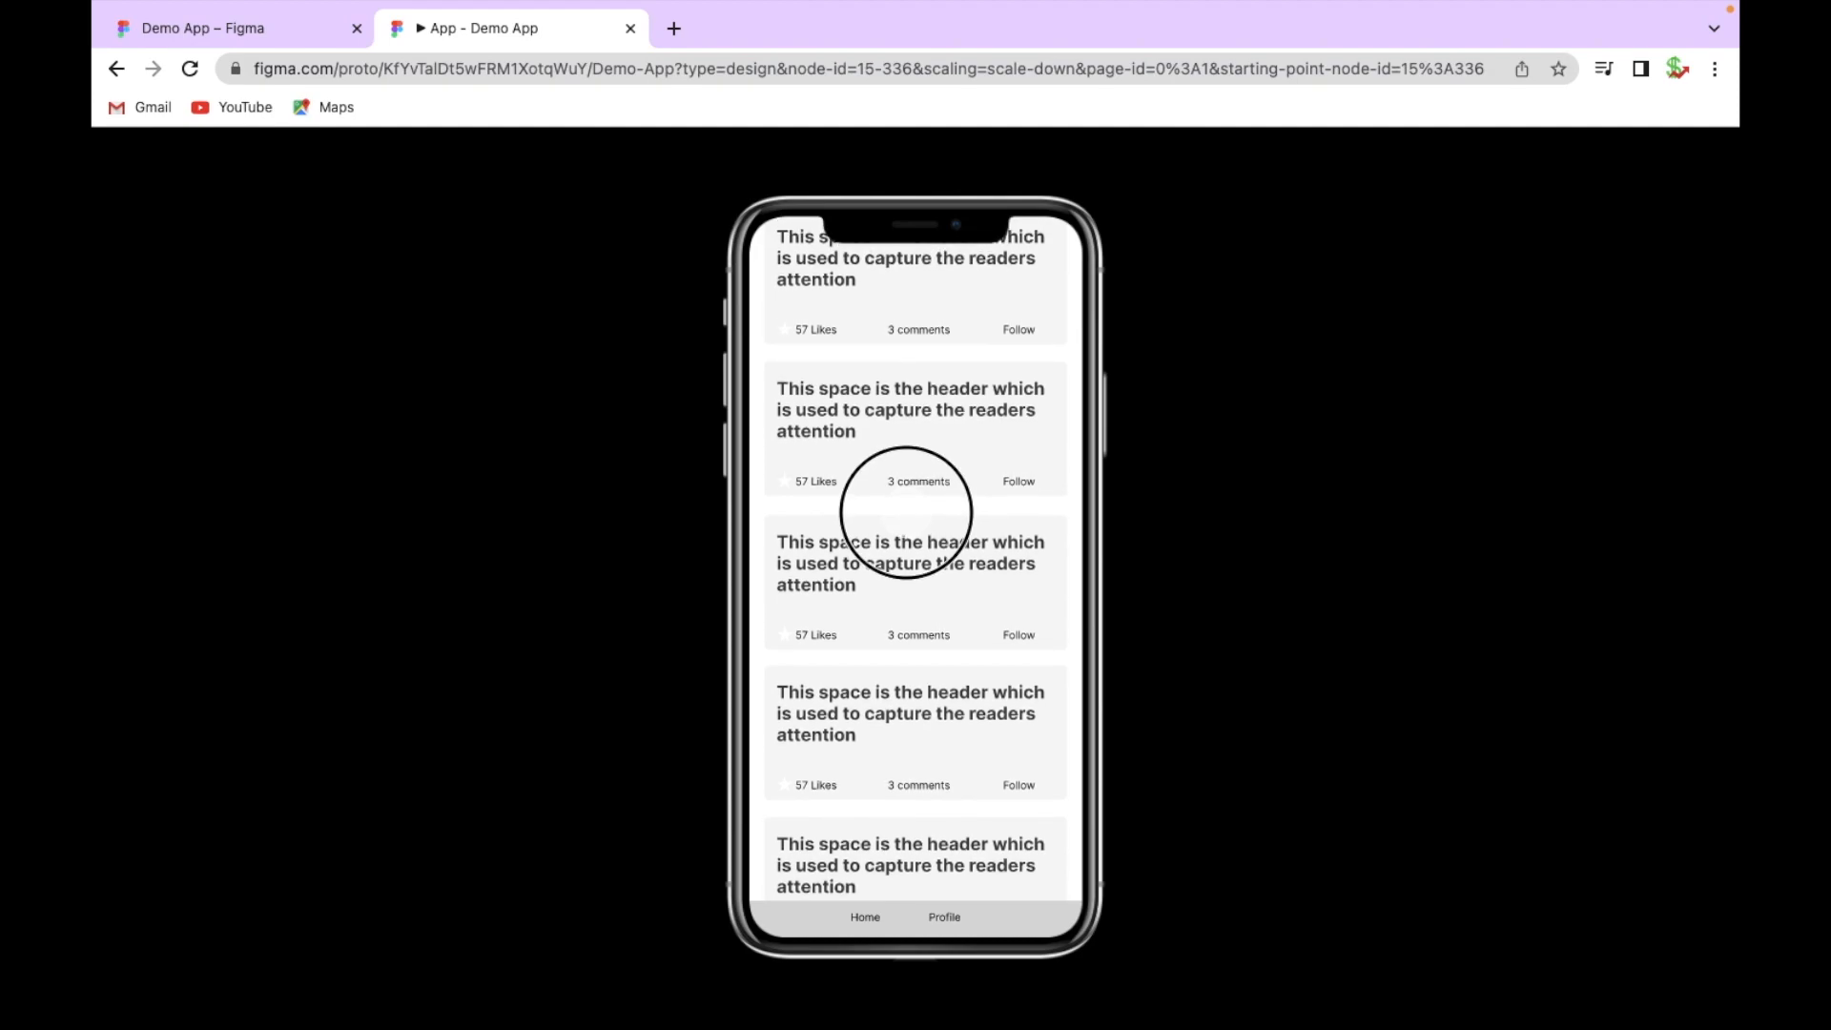
# Step: Test the prototype's profile page by switching between Posts and Comments, and return to the Home screen through the navigation bar
pyautogui.click(906, 512)
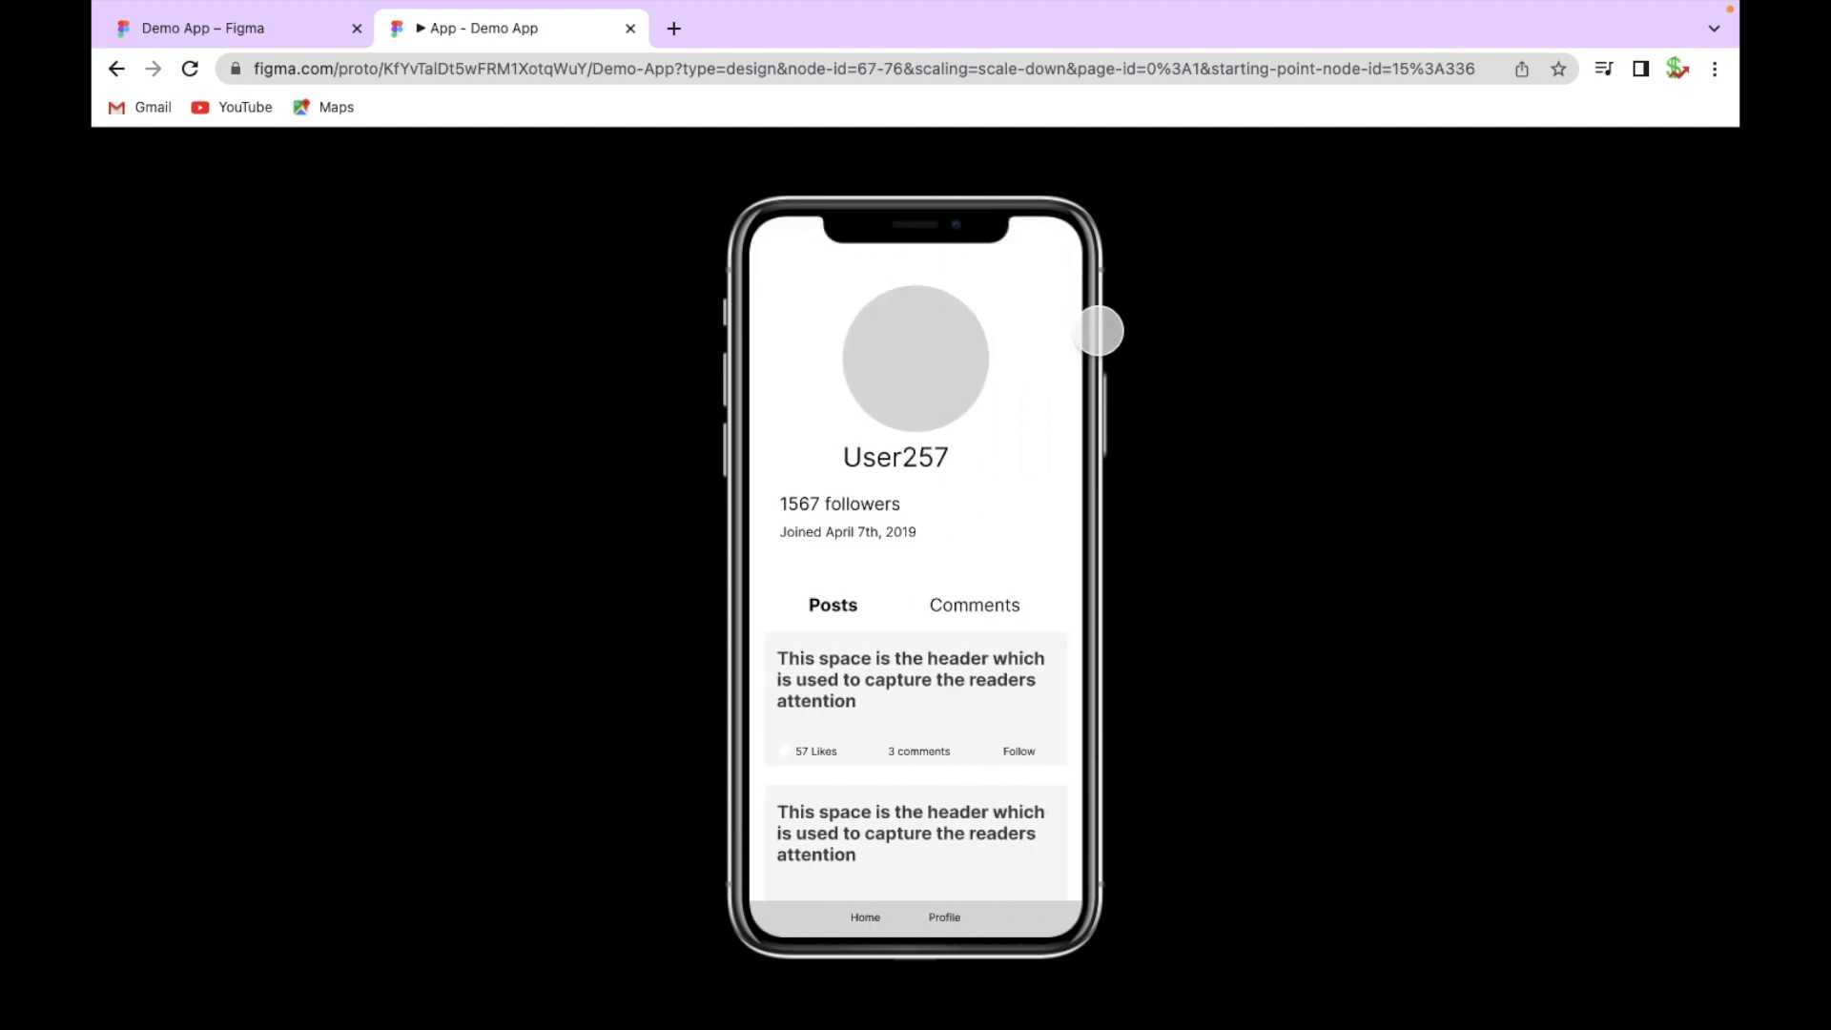
pyautogui.click(958, 613)
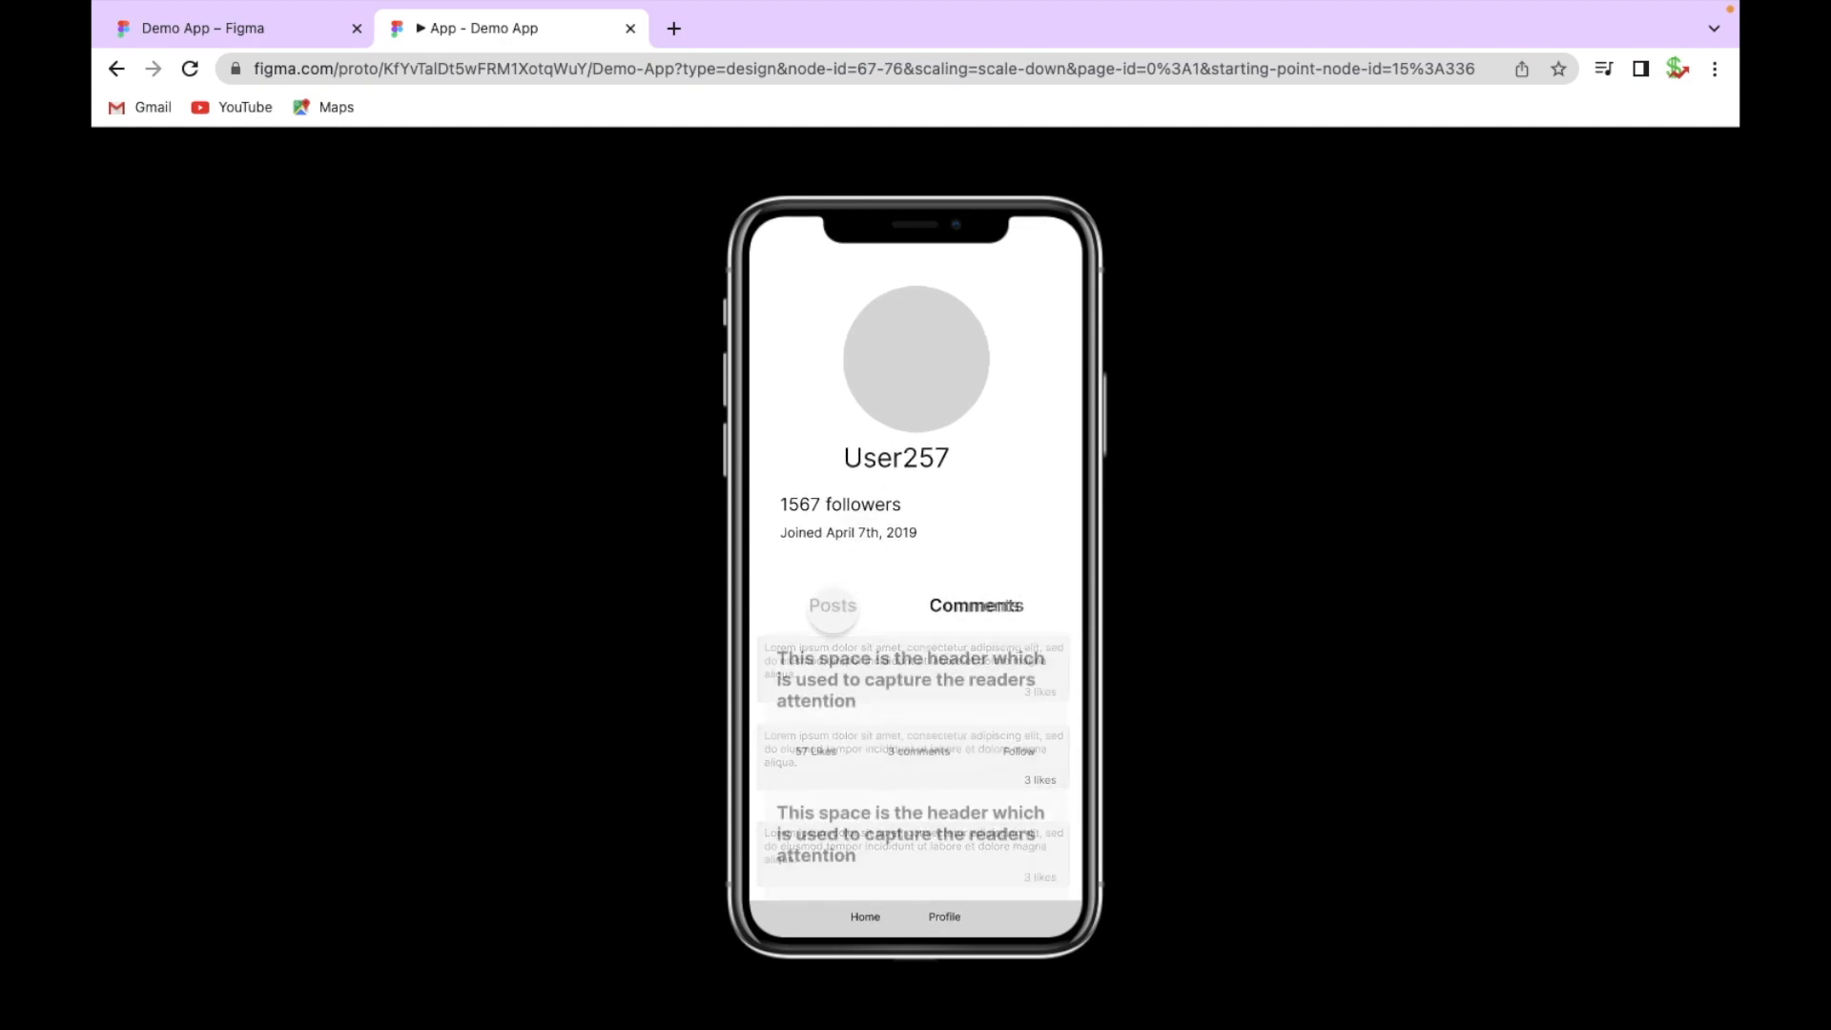
pyautogui.click(870, 912)
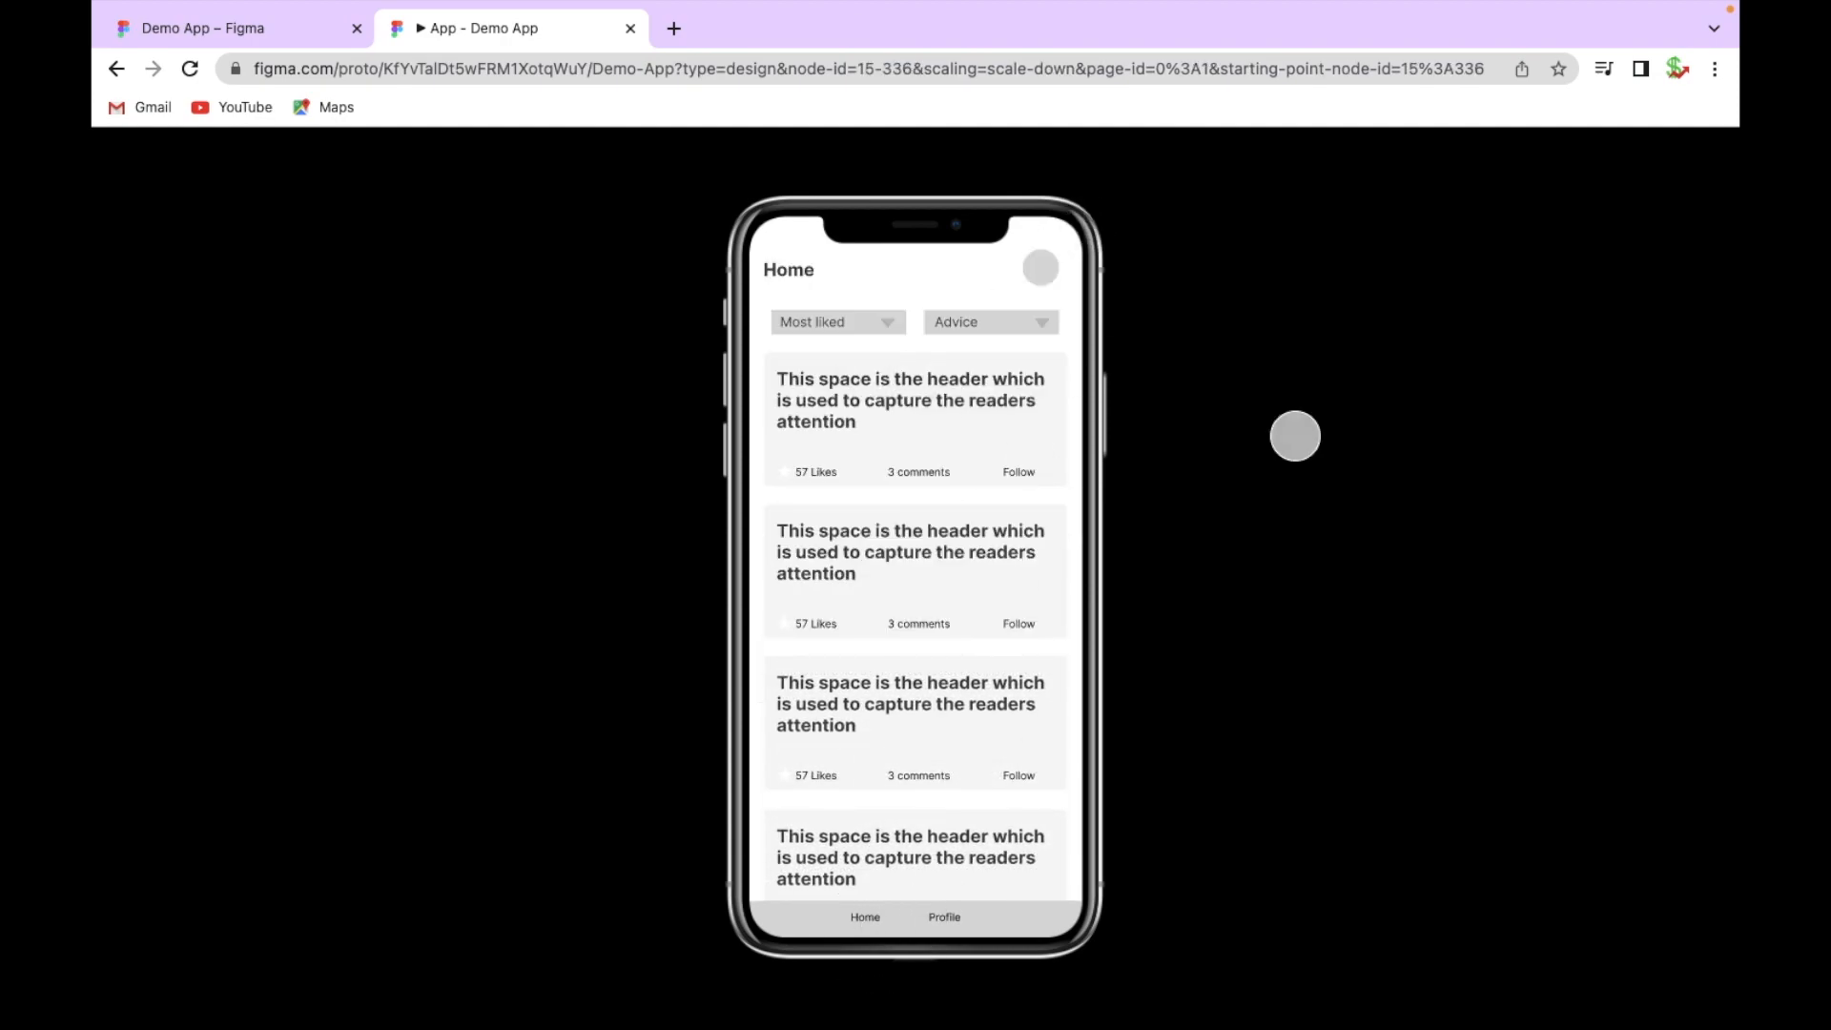